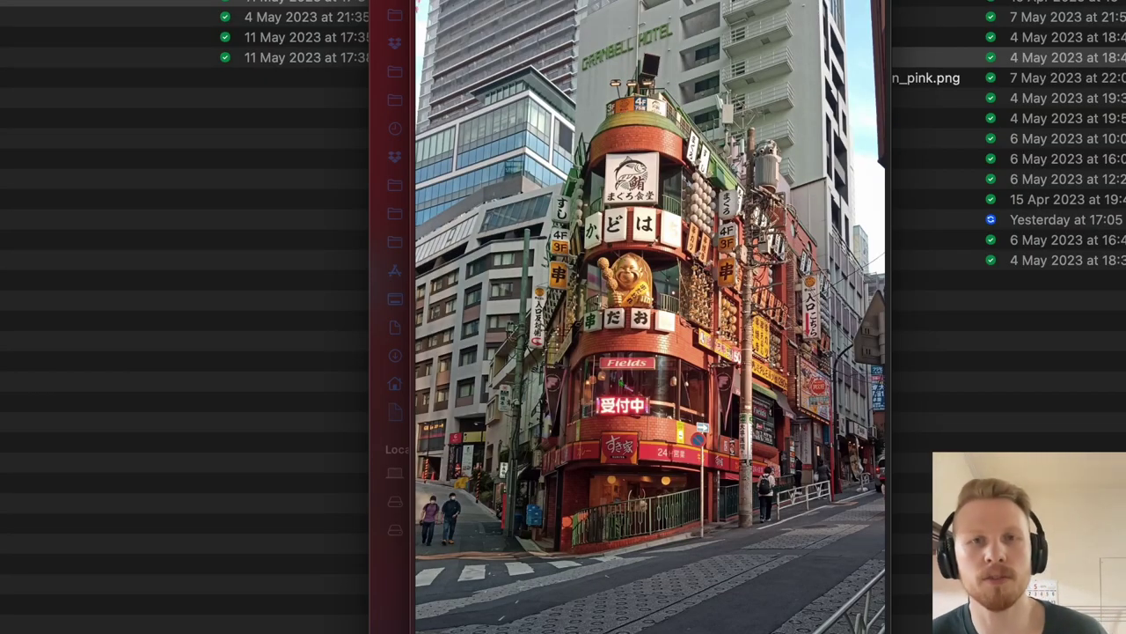
# Open the fspy.io website in the browser and review its download and Blender importer add-on sections.
pyautogui.moveTo(572, 80); pyautogui.dragTo(505, 69)
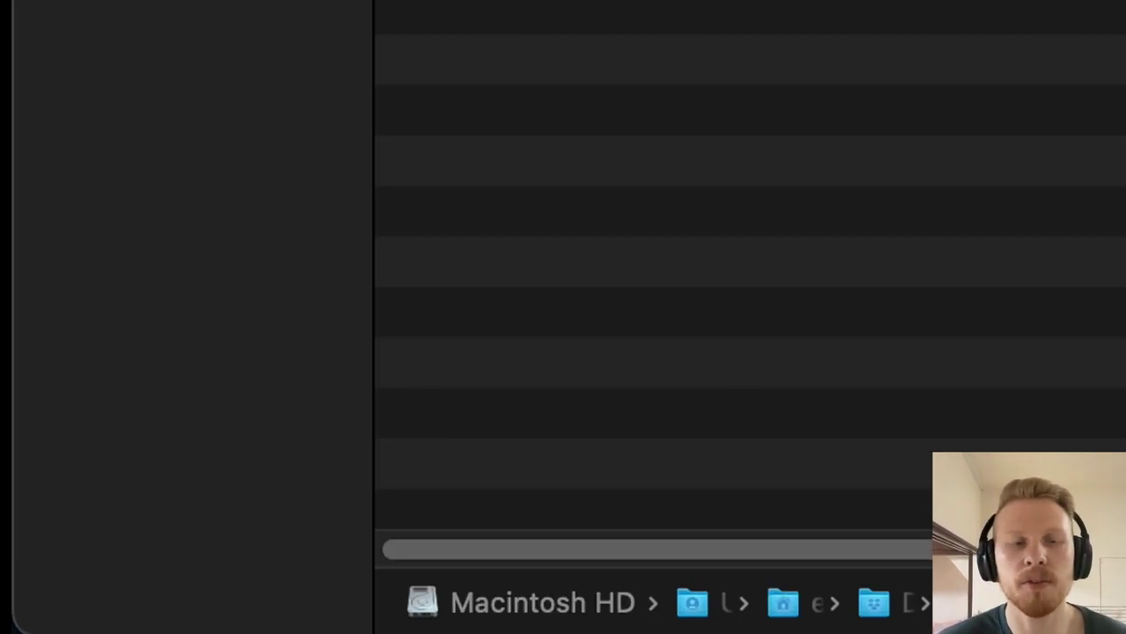
pyautogui.click(316, 528)
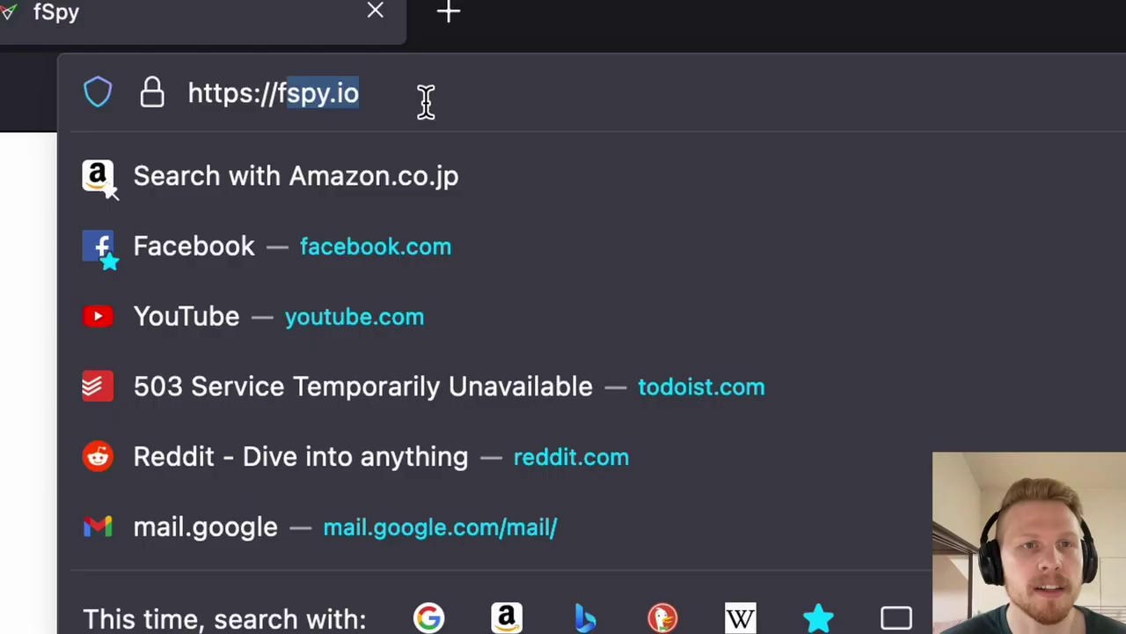
pyautogui.click(425, 88)
pyautogui.click(352, 228)
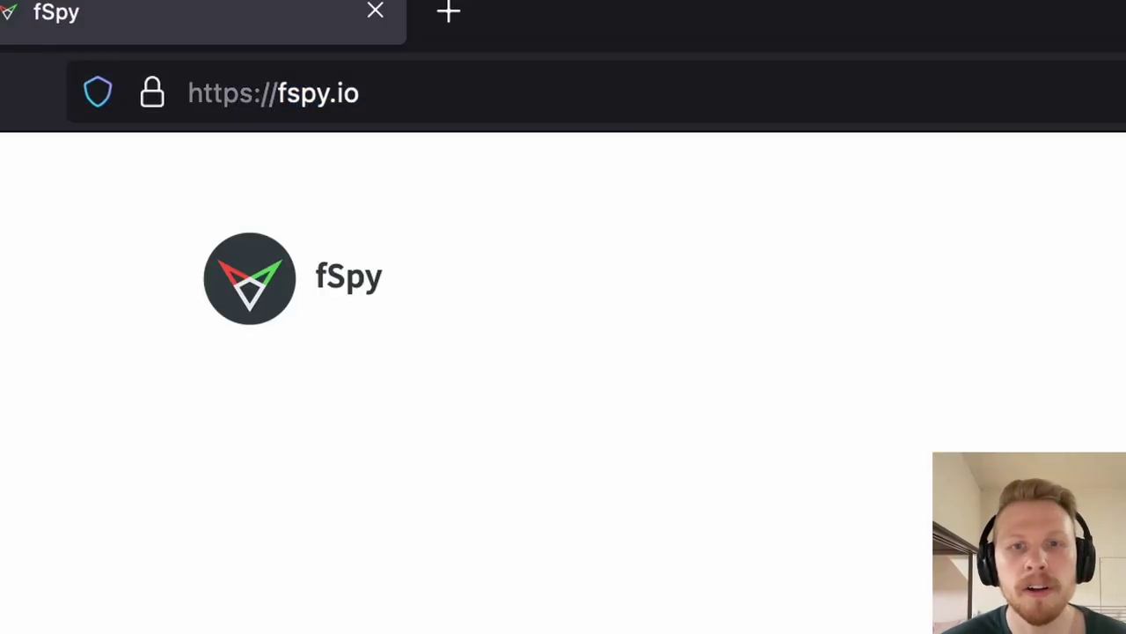
pyautogui.scroll(-1, 393, 223)
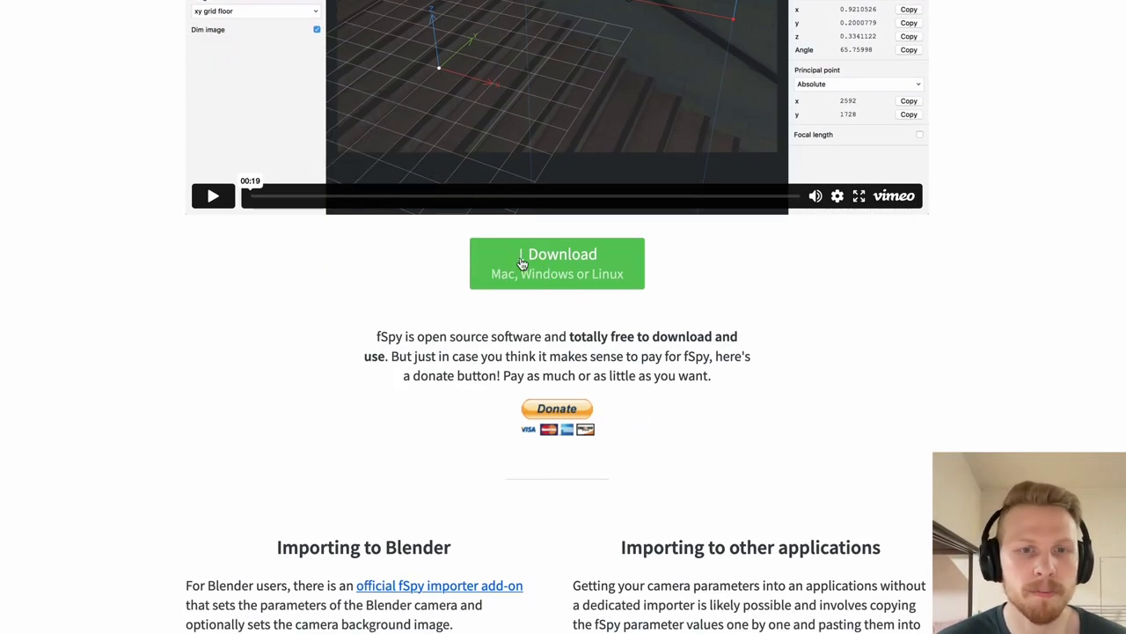
pyautogui.scroll(-5, 417, 353)
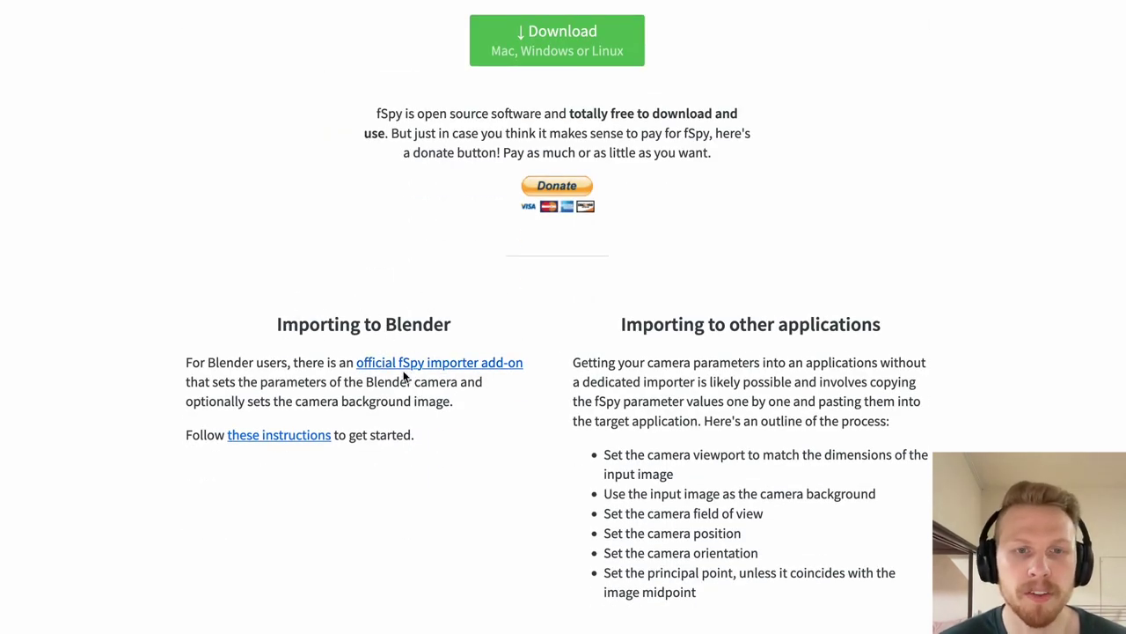
pyautogui.scroll(-1, 385, 328)
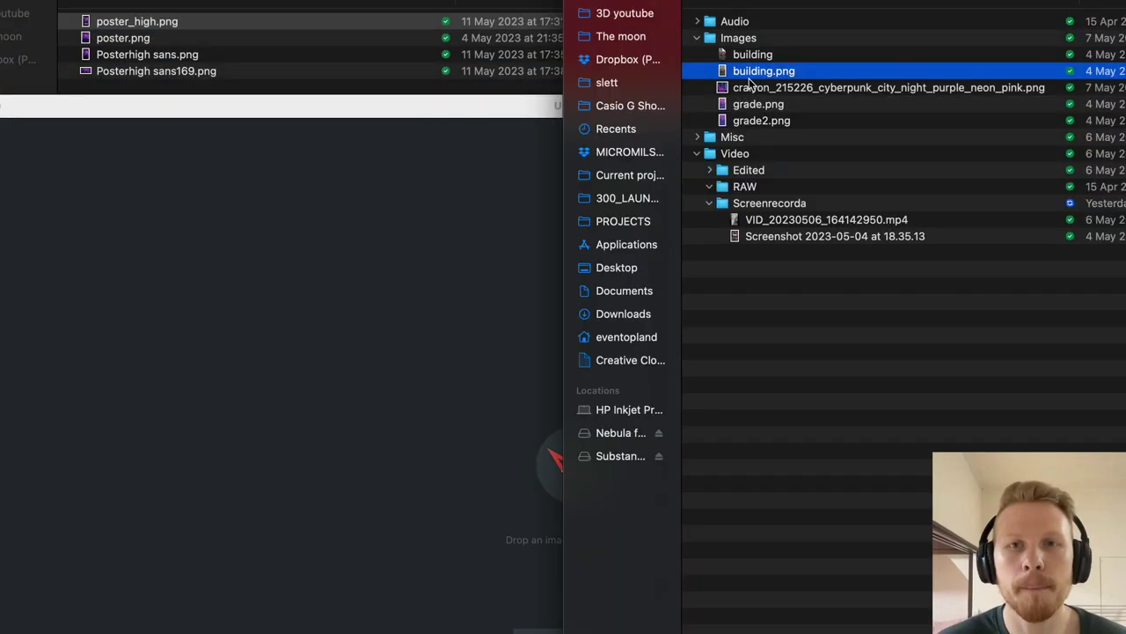
# Load building.png into fSpy and fit the upper green vanishing line to the receding roofline of the red corner building.
pyautogui.moveTo(754, 70); pyautogui.dragTo(493, 228)
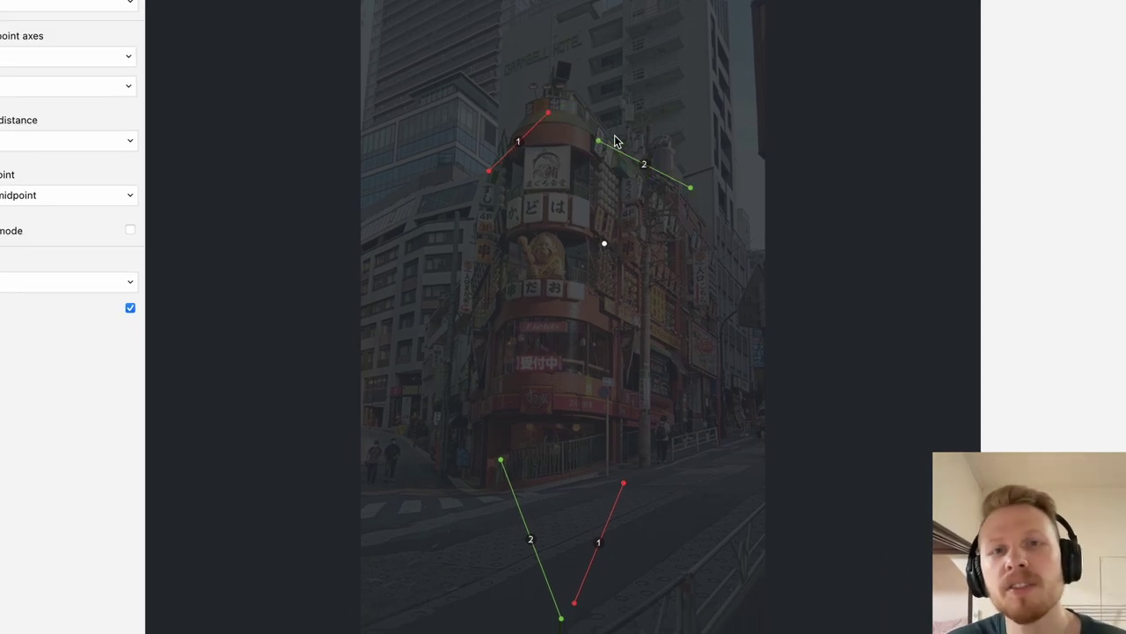
pyautogui.moveTo(600, 141); pyautogui.dragTo(581, 113)
pyautogui.moveTo(691, 188); pyautogui.dragTo(687, 213)
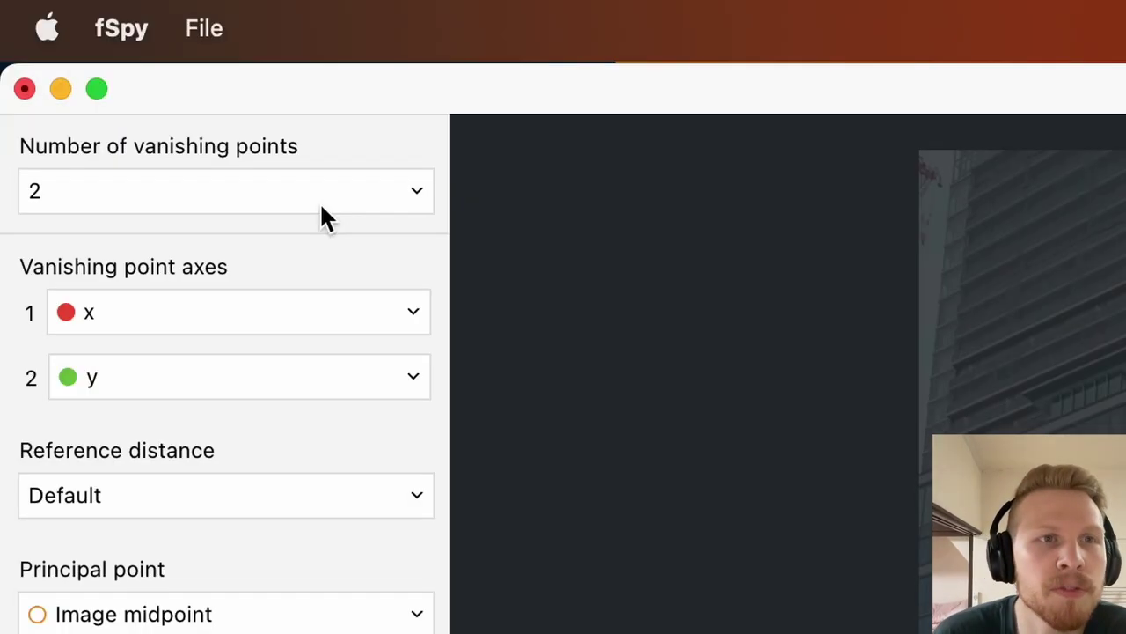
# Set the number of vanishing points to 1.
pyautogui.click(78, 2)
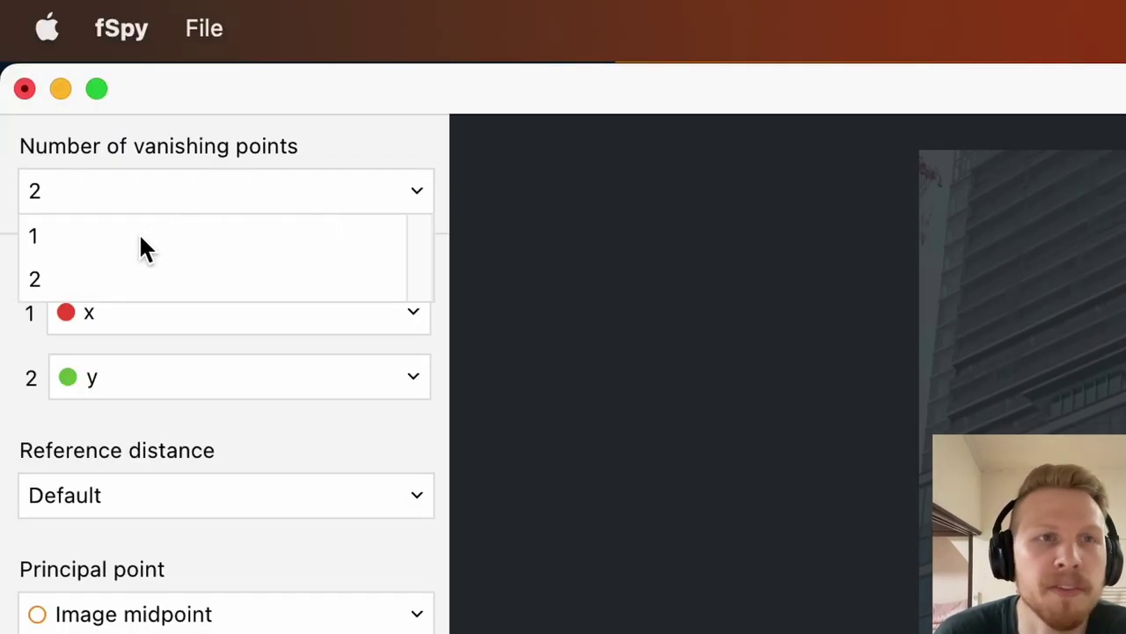
pyautogui.click(51, 276)
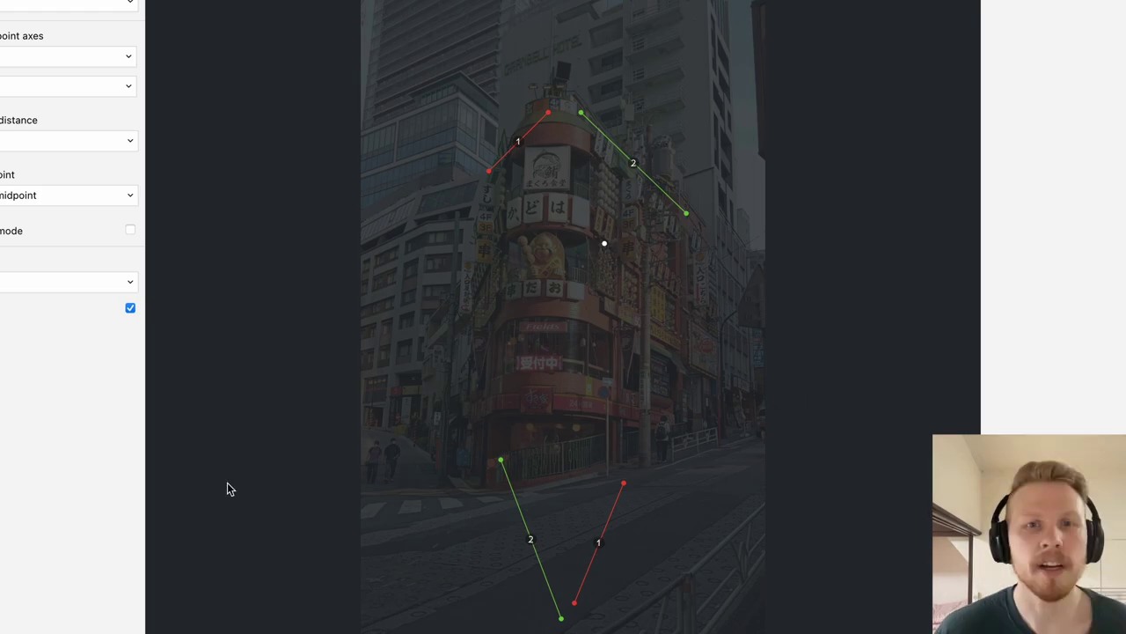
pyautogui.click(39, 7)
pyautogui.click(29, 25)
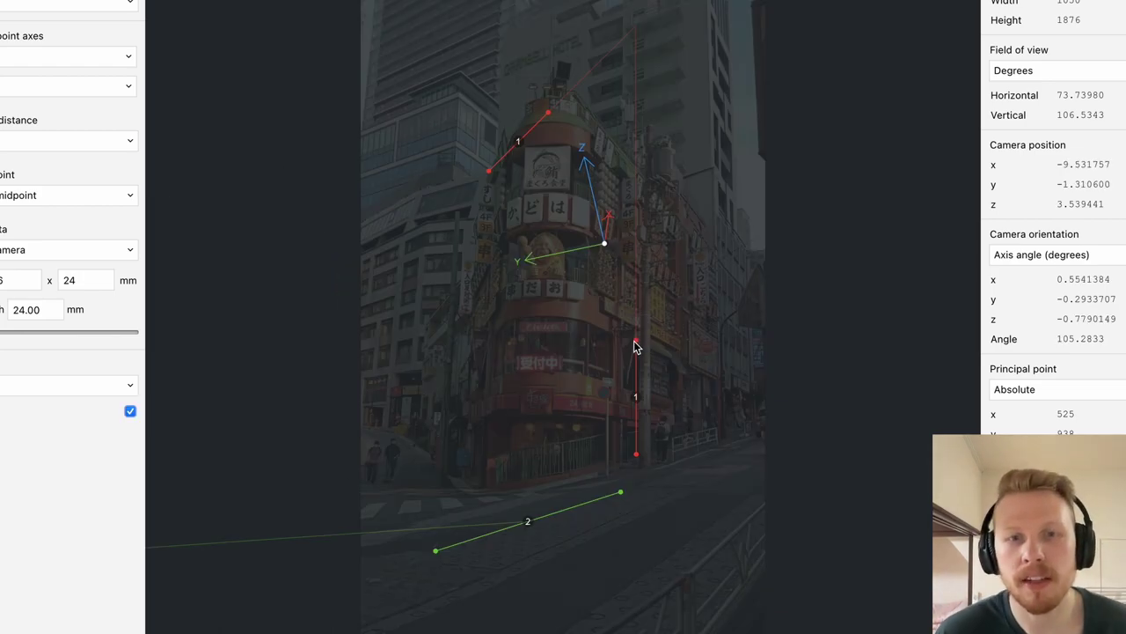
# Lay the lower red vanishing line across the street near the utility pole and the upper one along the glass building's roof edge.
pyautogui.moveTo(636, 344); pyautogui.dragTo(707, 485)
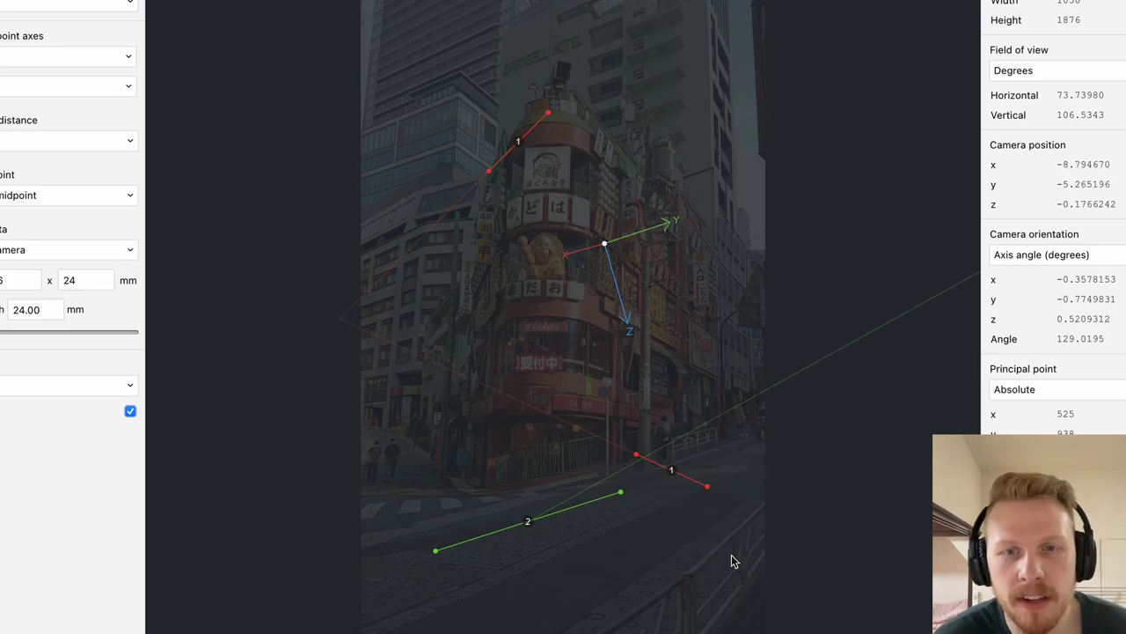
pyautogui.moveTo(637, 458); pyautogui.dragTo(641, 485)
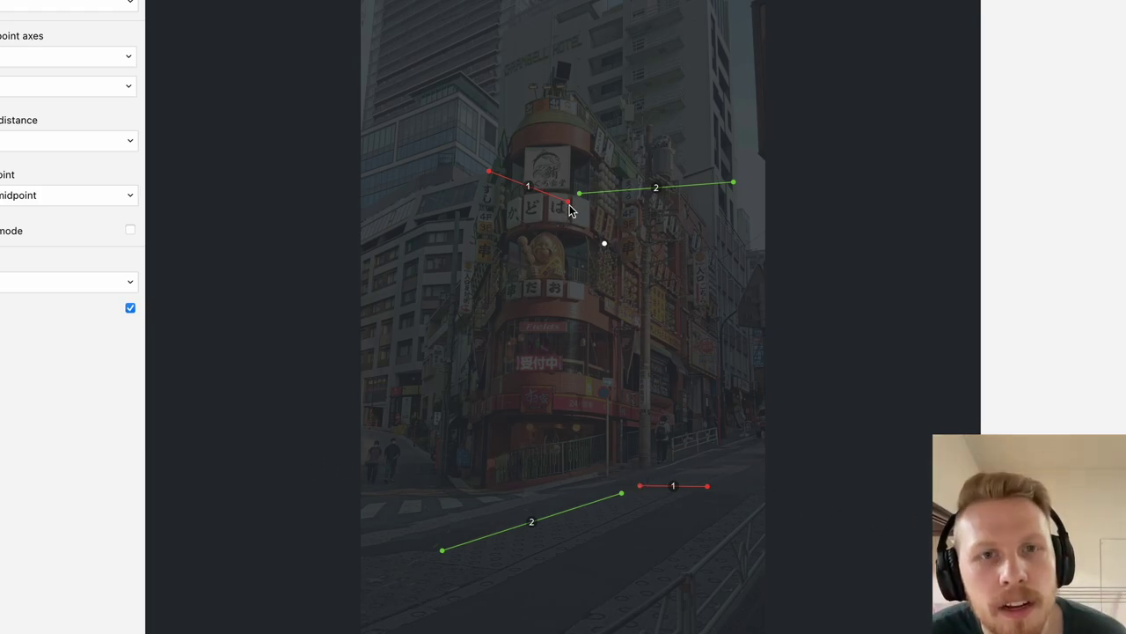
pyautogui.moveTo(570, 205); pyautogui.dragTo(459, 92)
pyautogui.moveTo(490, 171); pyautogui.dragTo(349, 154)
pyautogui.keyDown('shift'); pyautogui.moveTo(458, 92); pyautogui.dragTo(459, 62); pyautogui.keyUp('shift')
# Align the upper green vanishing line with the red building's receding storefront and fine-tune the endpoints of the two lower lines.
pyautogui.moveTo(734, 182); pyautogui.dragTo(694, 256)
pyautogui.moveTo(593, 199); pyautogui.dragTo(605, 295)
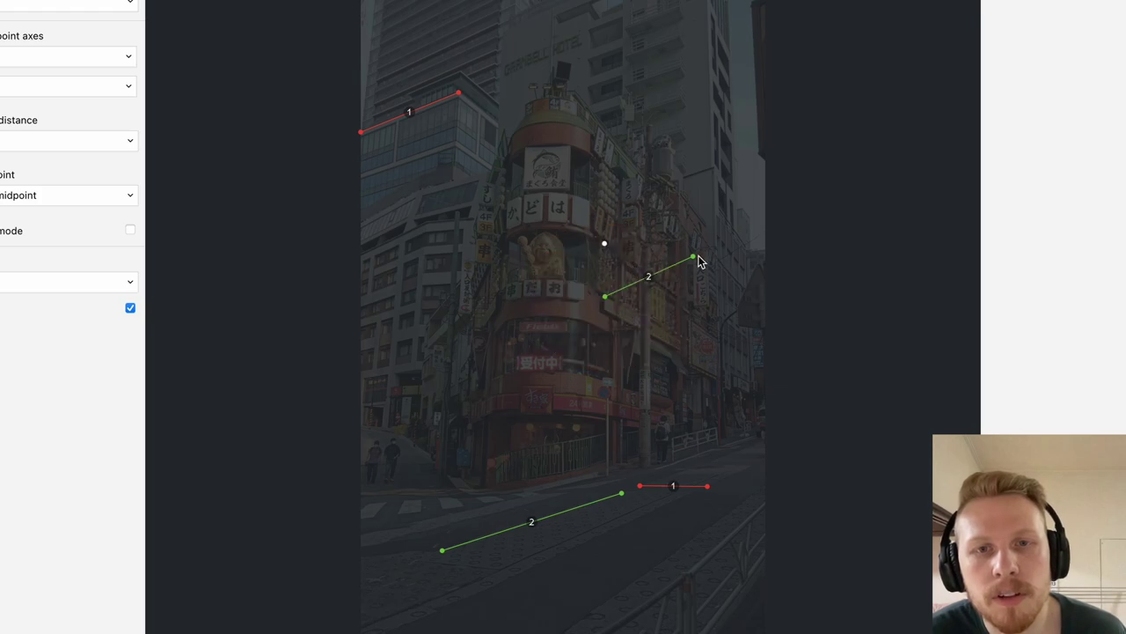
pyautogui.moveTo(699, 258); pyautogui.dragTo(692, 355)
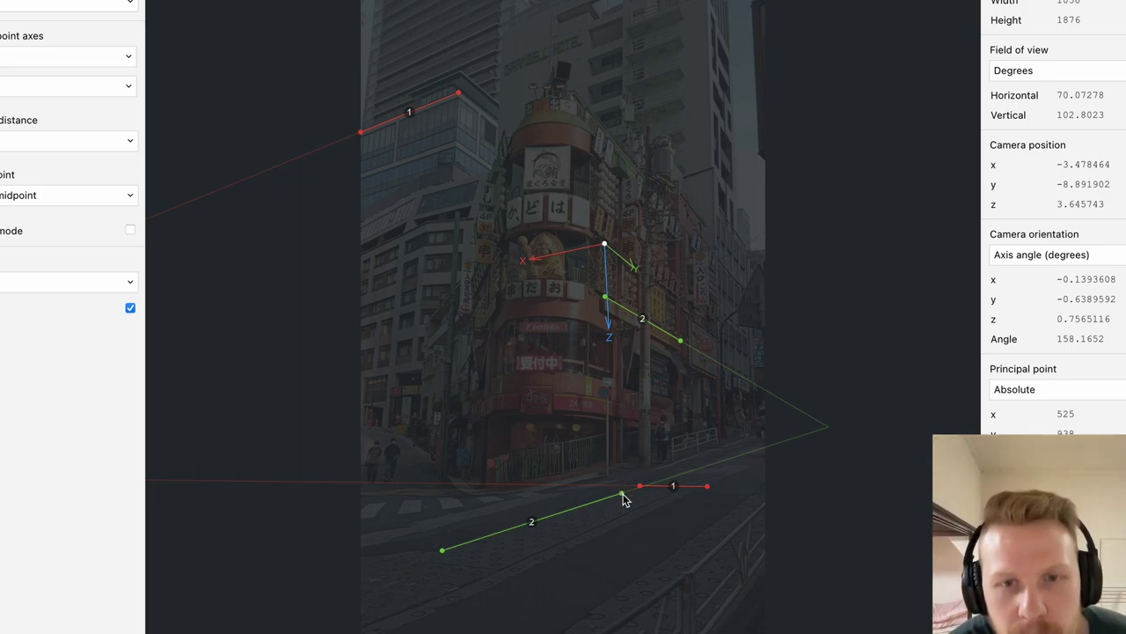
pyautogui.moveTo(622, 493); pyautogui.dragTo(620, 494)
pyautogui.moveTo(641, 486); pyautogui.dragTo(640, 484)
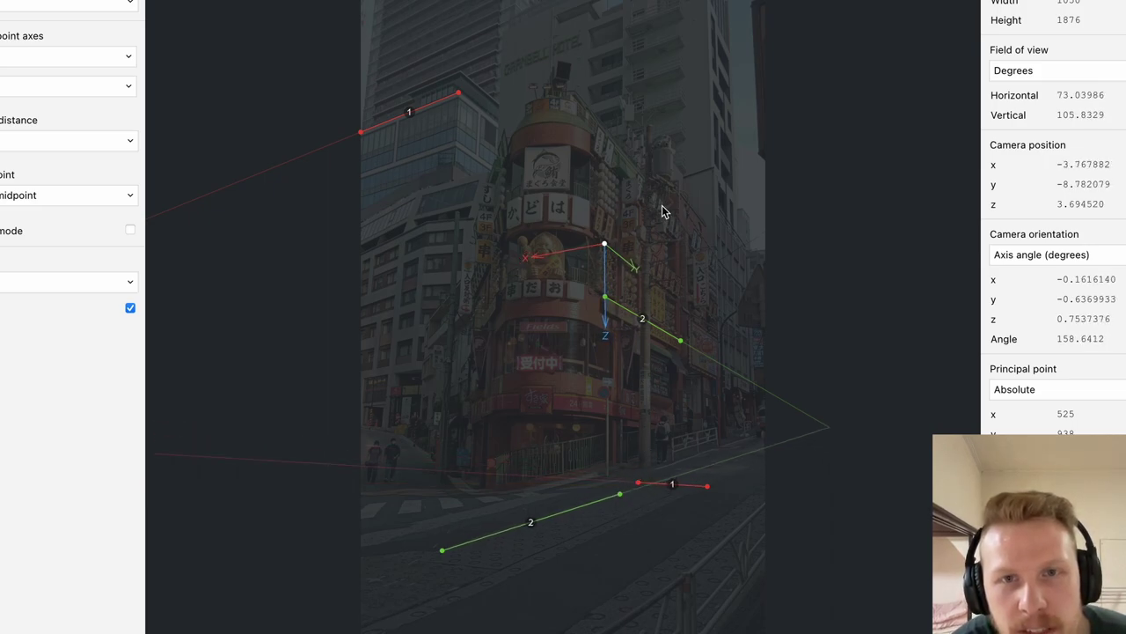
pyautogui.moveTo(620, 493); pyautogui.dragTo(671, 497)
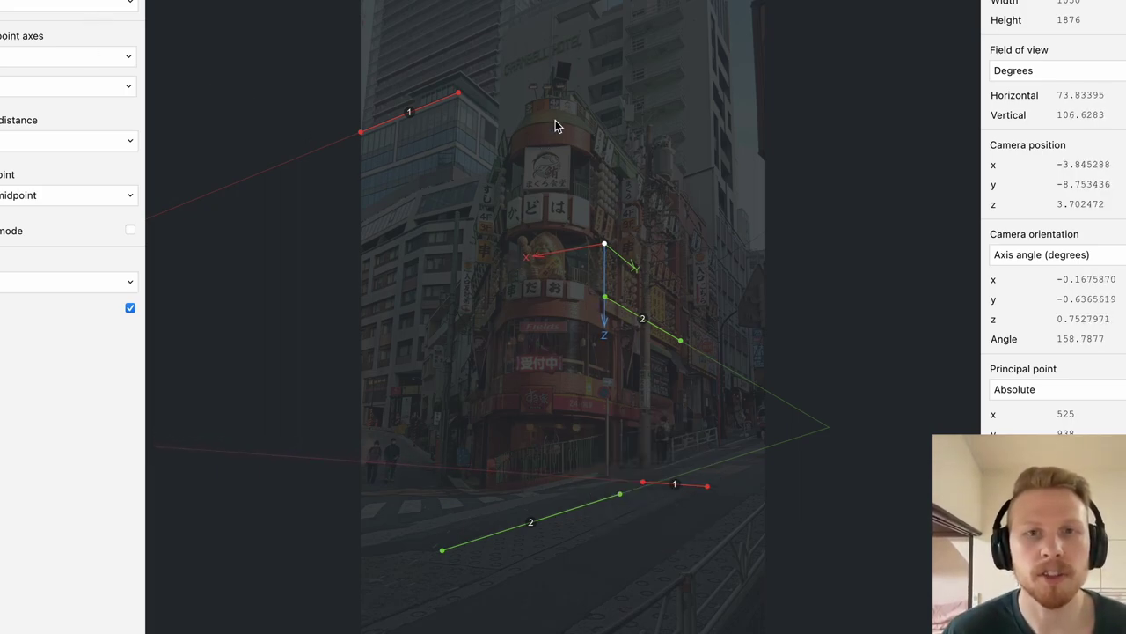
# Save the fSpy project as CameraMatch in the Project files folder.
pyautogui.press('super+s')
pyautogui.write('CameraMatch')
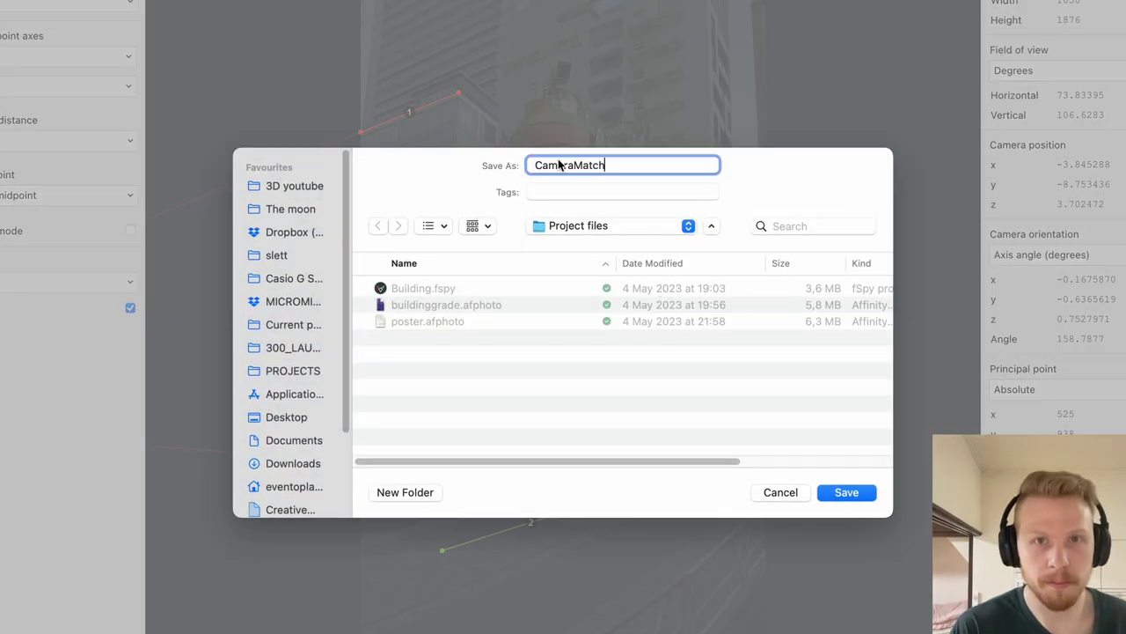
pyautogui.press('Return')
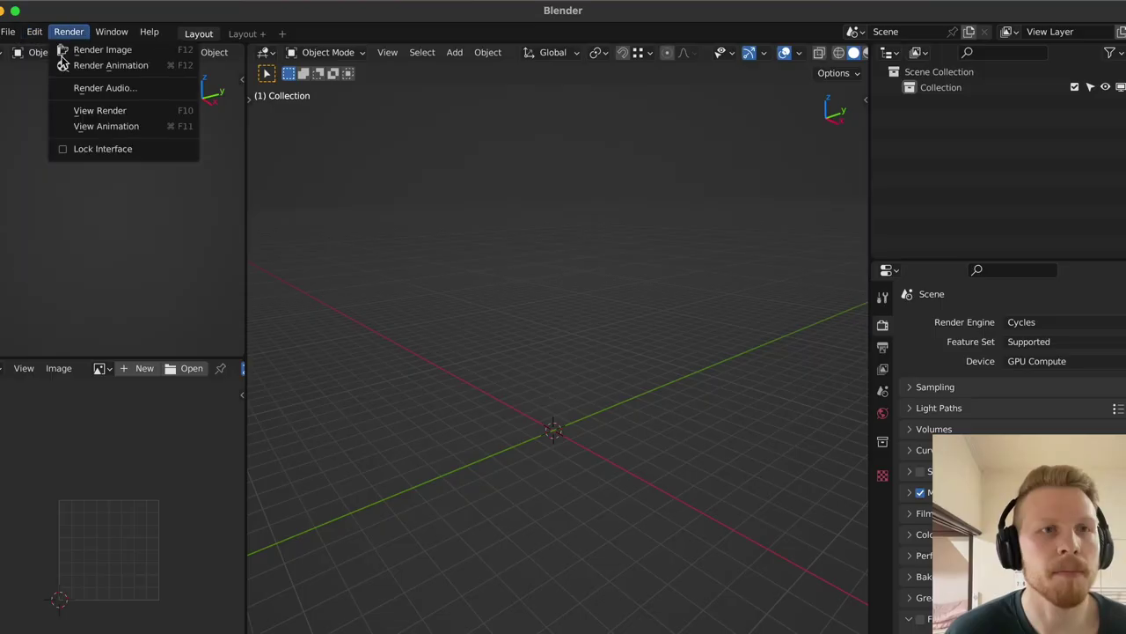
# Switch to Blender and search the add-on preferences for fspy.
pyautogui.click(35, 30)
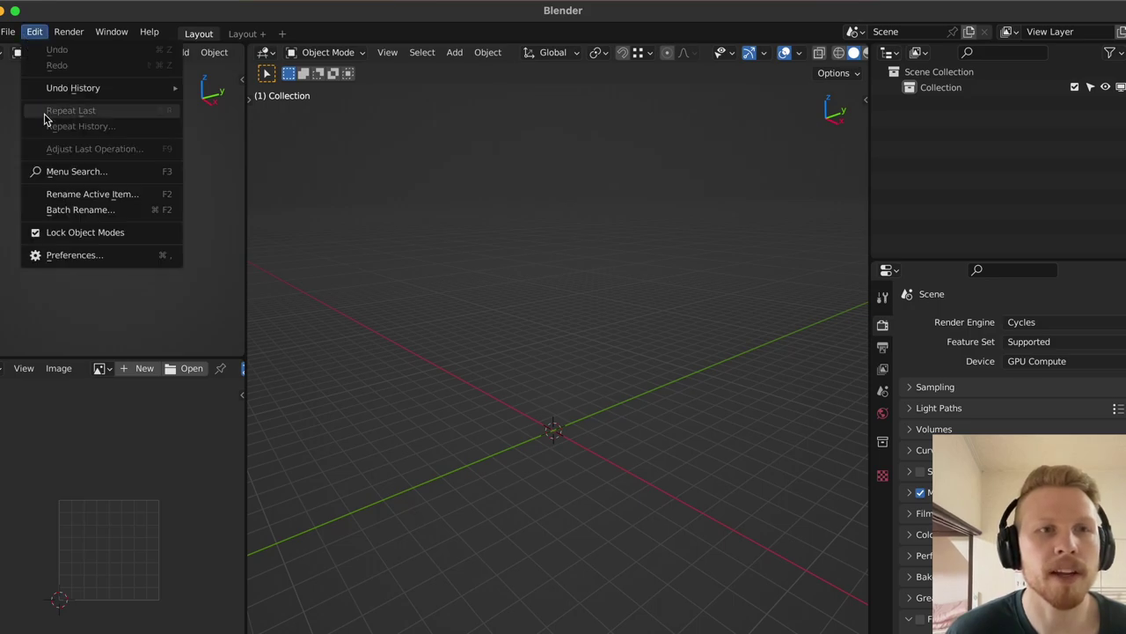
pyautogui.click(53, 255)
pyautogui.click(412, 81)
pyautogui.write('fspy')
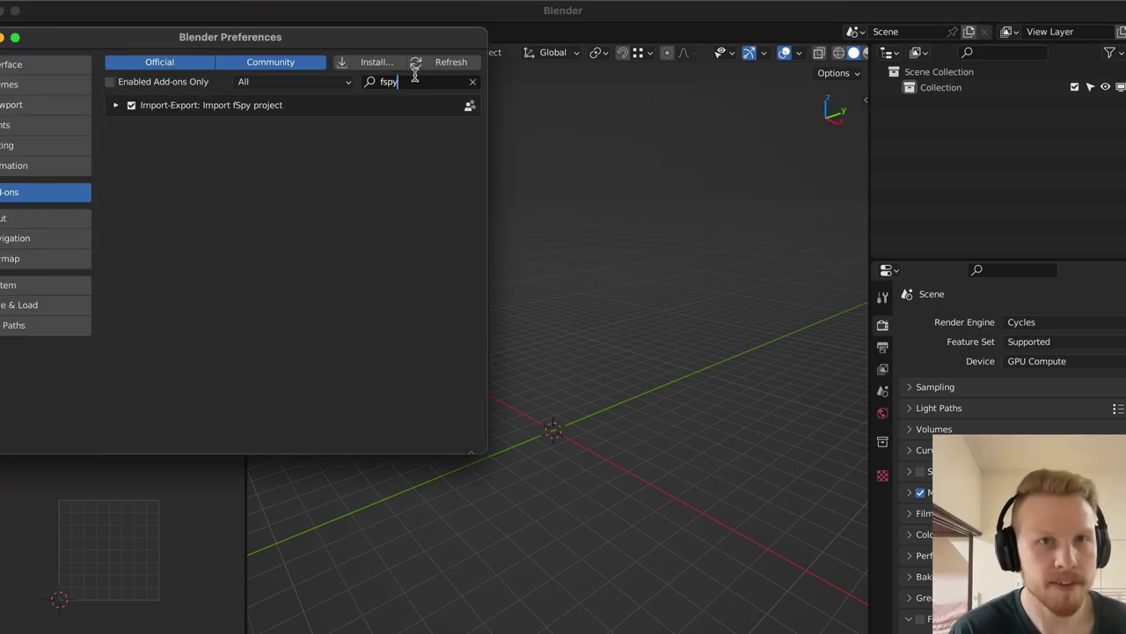
# Import CameraMatch.fspy from the Project files folder together with its background image.
pyautogui.click(8, 32)
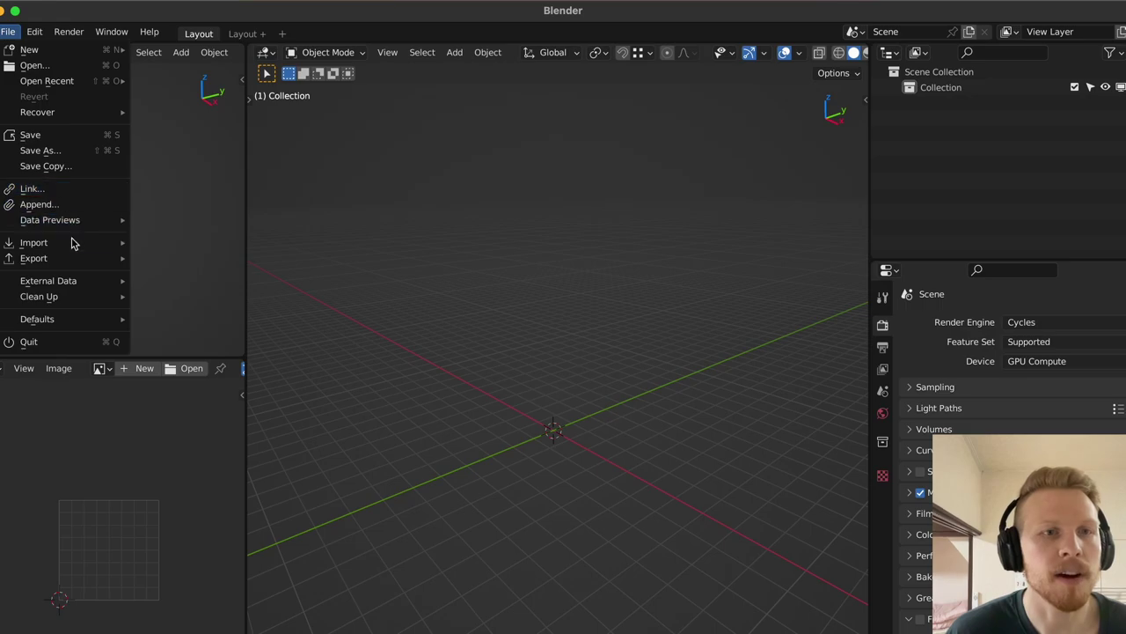
pyautogui.moveTo(74, 242)
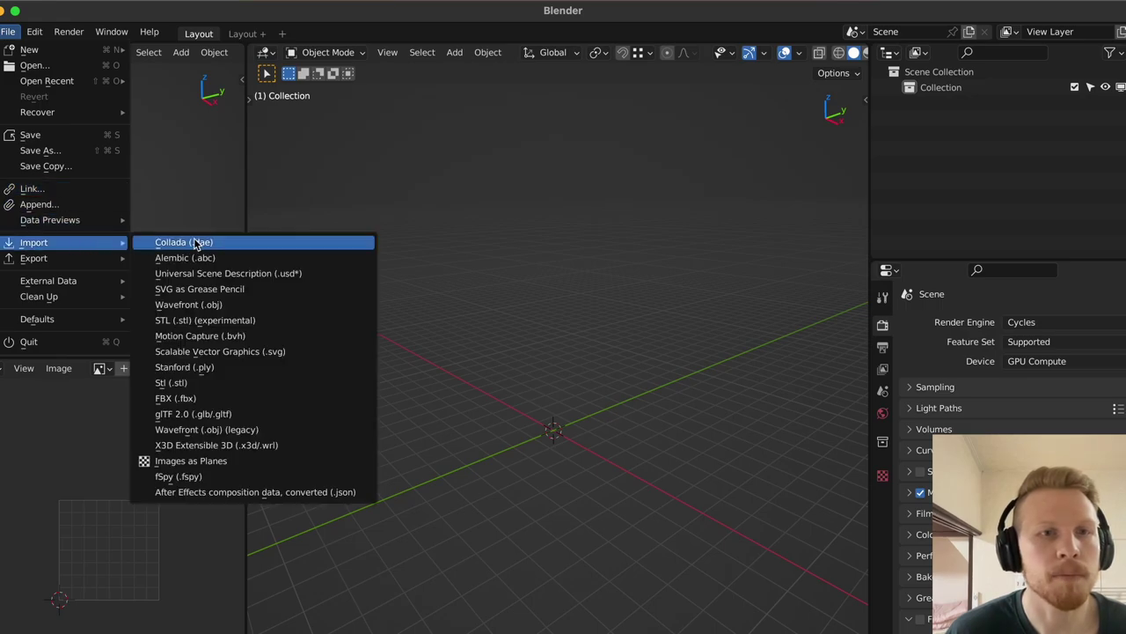
pyautogui.click(203, 476)
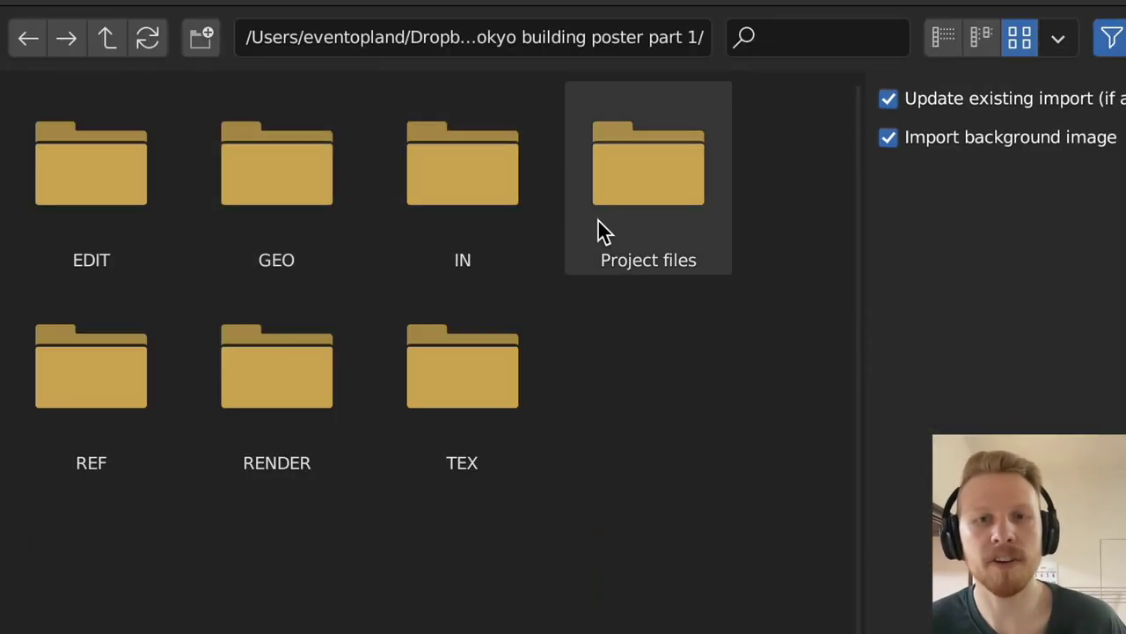
pyautogui.click(604, 231)
pyautogui.click(322, 211)
pyautogui.doubleClick(321, 212)
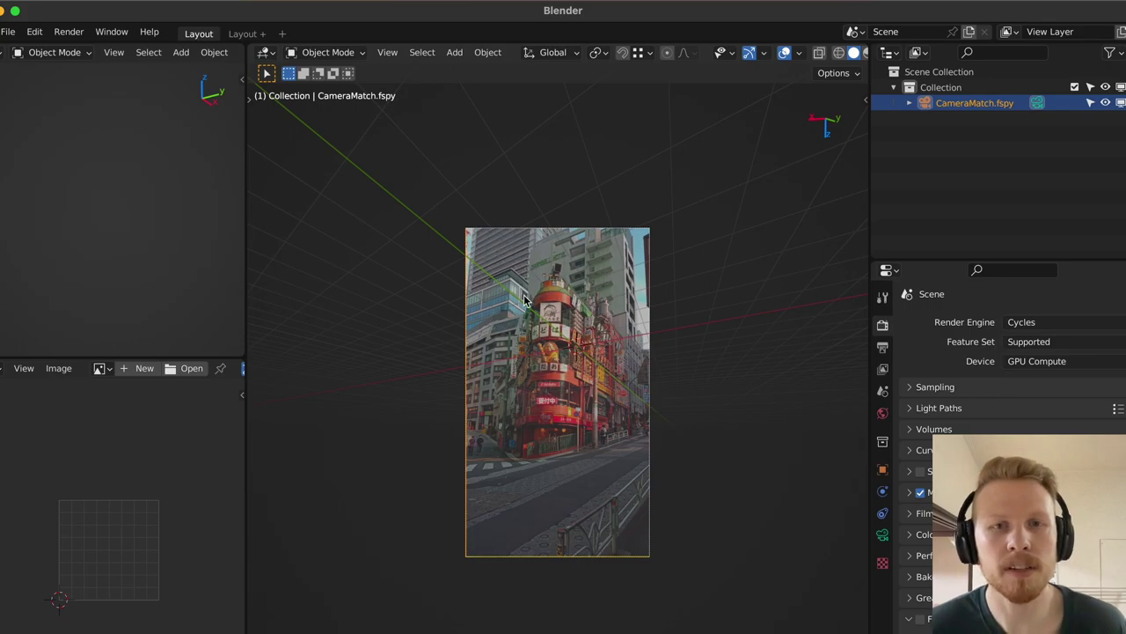
# Add a cube and move it along Z onto the street in front of the corner building.
pyautogui.scroll(5, 530, 306)
pyautogui.moveTo(673, 270); pyautogui.dragTo(730, 251, button='middle')
pyautogui.scroll(-12, 581, 298)
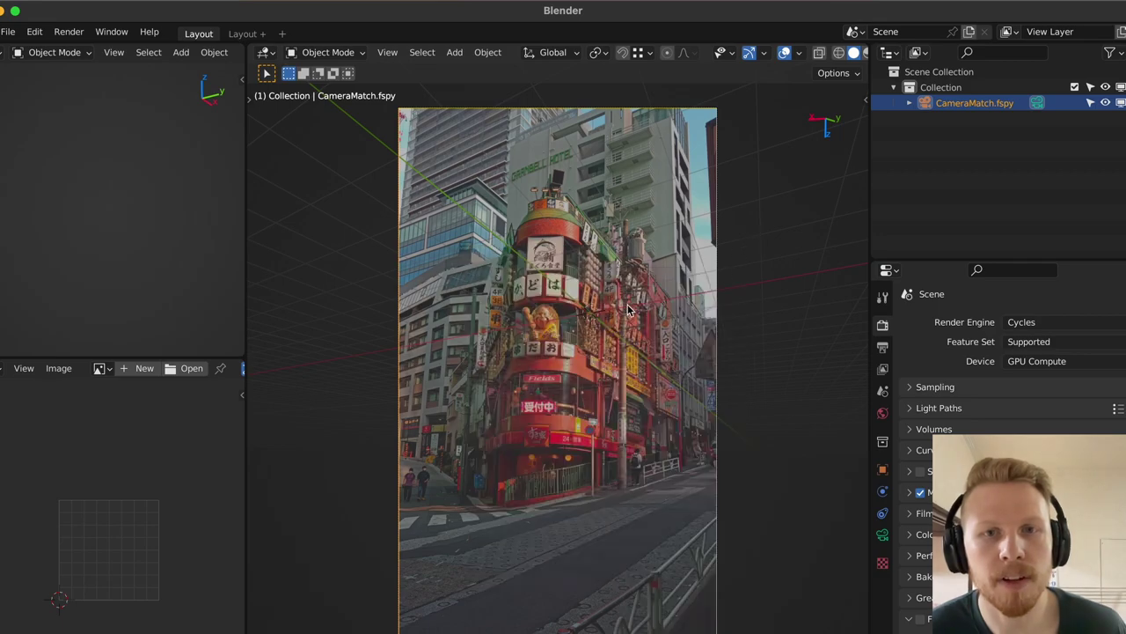
pyautogui.hotkey('shift', 'a')
pyautogui.moveTo(621, 315)
pyautogui.click(670, 329)
pyautogui.press('g')
pyautogui.press('z')
pyautogui.click(595, 430)
# Pull the cube's front face along Y toward the camera to form a long box following the street.
pyautogui.press('Tab')
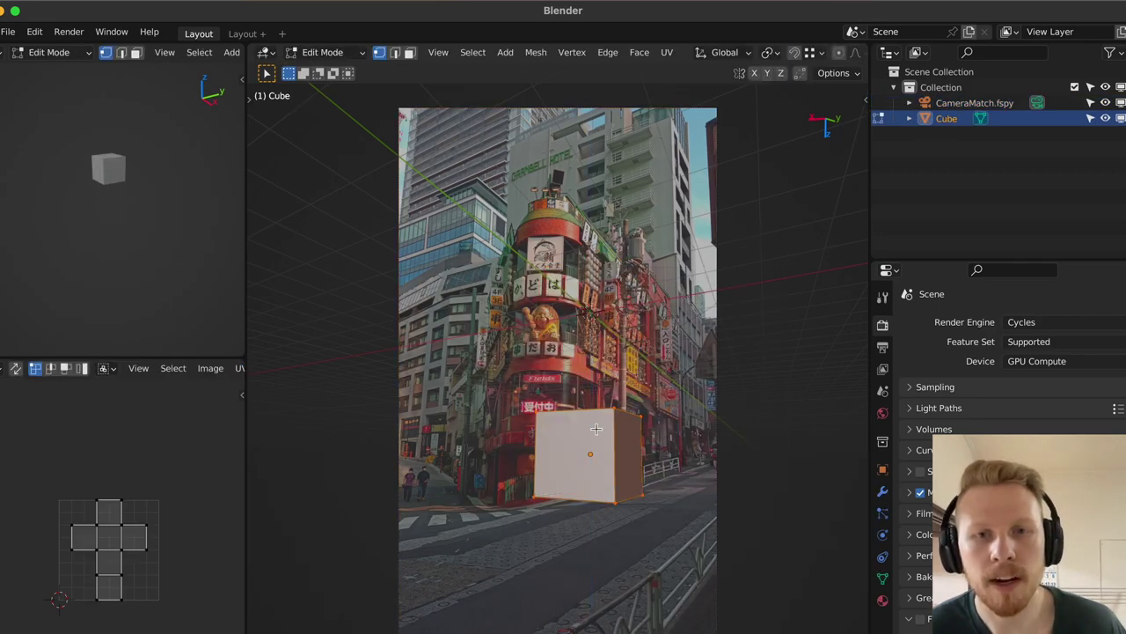
pyautogui.press('3')
pyautogui.click(595, 430)
pyautogui.press('g')
pyautogui.press('y')
pyautogui.click(552, 494)
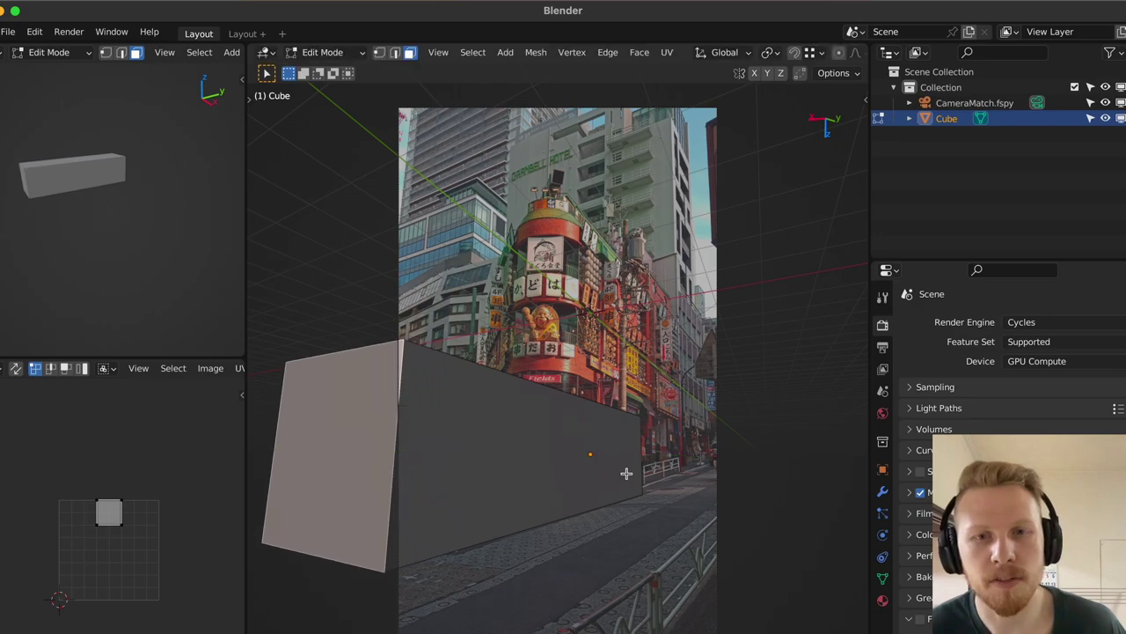
# Flatten the box into a low slab and pull its street-side face along X to widen it across the road.
pyautogui.press('q')
pyautogui.click(621, 467)
pyautogui.press('g')
pyautogui.press('x')
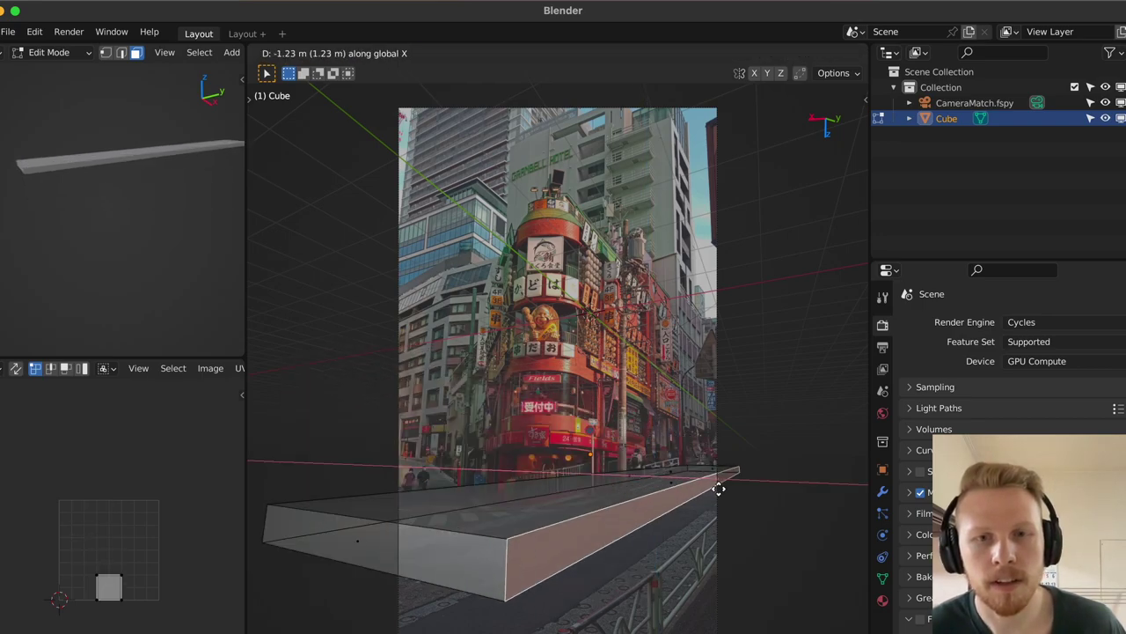
pyautogui.click(730, 507)
# Extend the slab's front face along Y toward the camera and move the whole slab along Z to road level.
pyautogui.click(410, 541)
pyautogui.press('g')
pyautogui.press('y')
pyautogui.click(675, 592)
pyautogui.press('Tab')
pyautogui.press('g')
pyautogui.press('z')
pyautogui.click(669, 588)
# Move the slab's far end face along Y to reach down the street and add a loop cut near the building's corner.
pyautogui.press('Tab')
pyautogui.click(719, 478)
pyautogui.press('g')
pyautogui.press('y')
pyautogui.click(732, 462)
pyautogui.hotkey('ctrl', 'r')
pyautogui.click(469, 536)
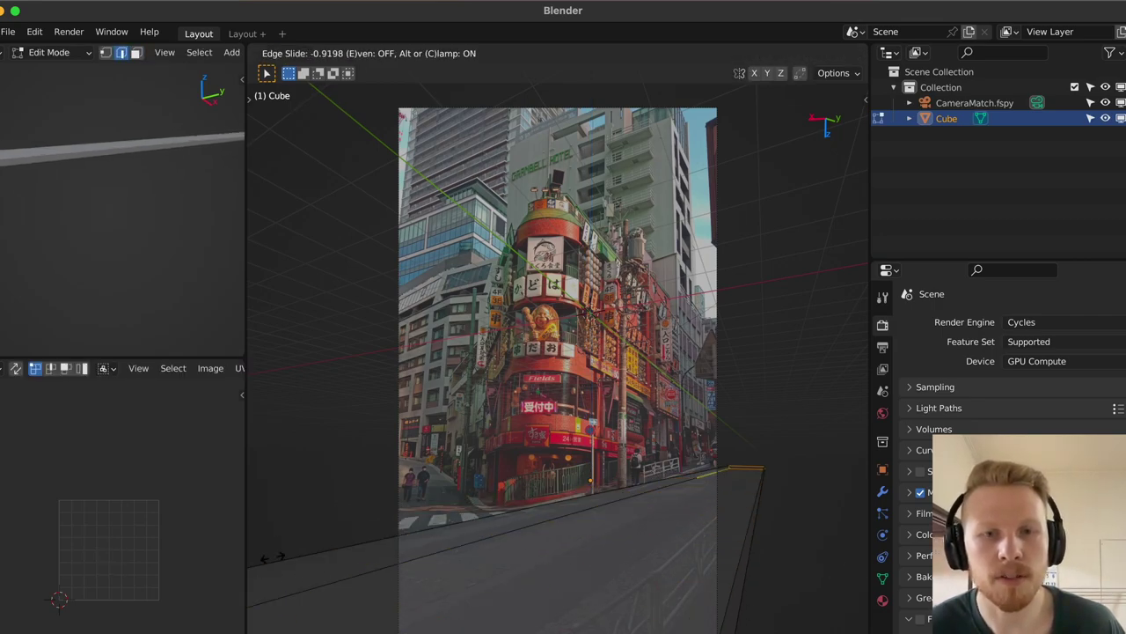
pyautogui.click(819, 87)
# Extrude the slab's building-side face with global Z locked so it follows the side street into the distance.
pyautogui.press('3')
pyautogui.click(464, 535)
pyautogui.press('e')
pyautogui.hotkey('shift', 'z')
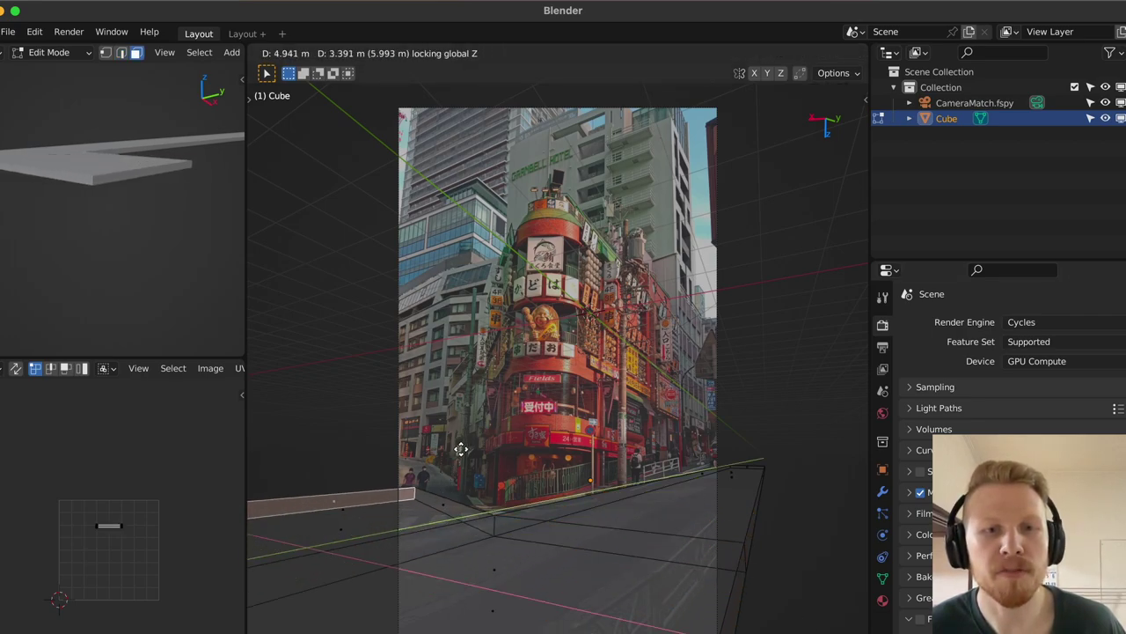
pyautogui.click(530, 417)
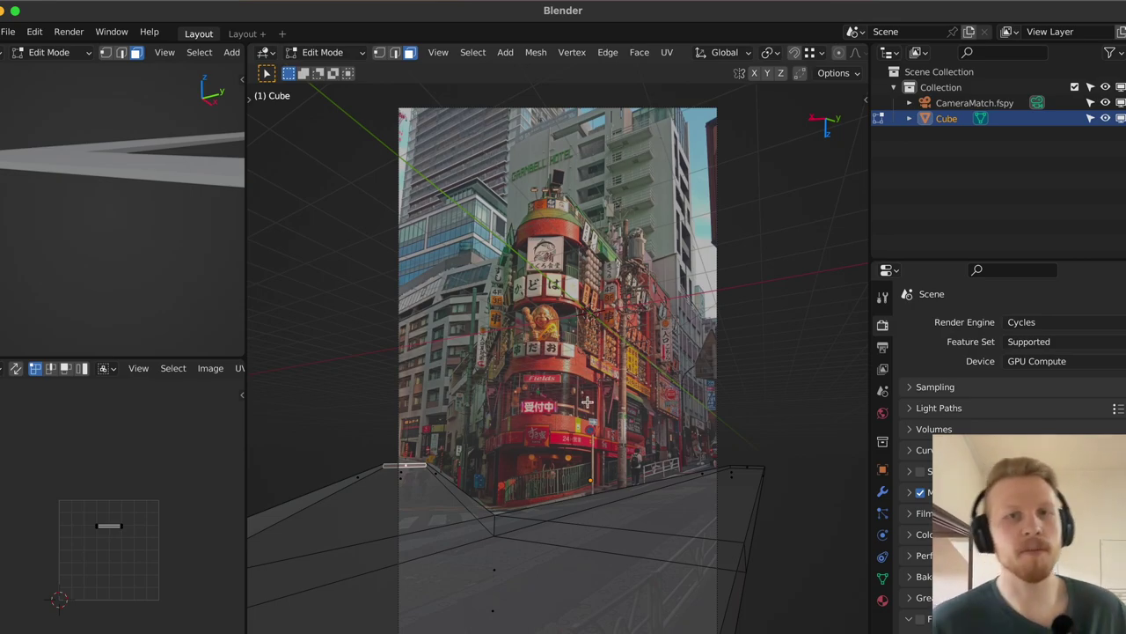
# Add a second cube for the corner building and move it along Z to stand on the street slab.
pyautogui.press('Tab')
pyautogui.hotkey('shift', 'a')
pyautogui.moveTo(559, 419)
pyautogui.click(670, 78)
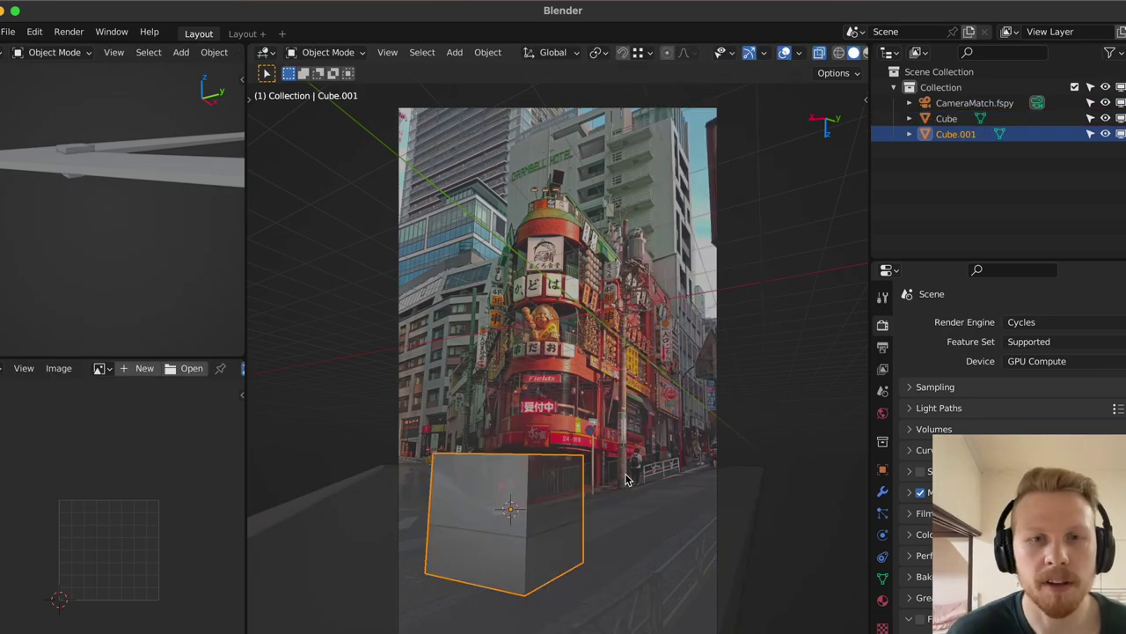
pyautogui.press('g')
pyautogui.press('z')
pyautogui.click(556, 408)
# Rotate the second cube about Z to match the building's corner and shift it along X onto the building's footprint.
pyautogui.press('g')
pyautogui.press('r')
pyautogui.press('z')
pyautogui.click(647, 368)
pyautogui.press('g')
pyautogui.press('x')
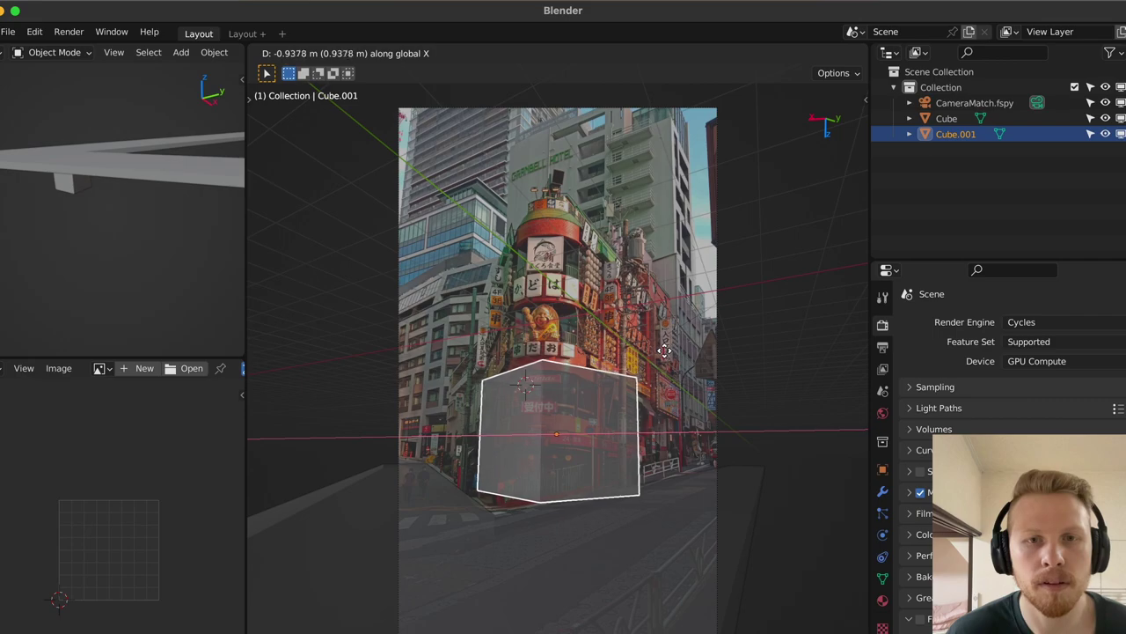
pyautogui.click(575, 382)
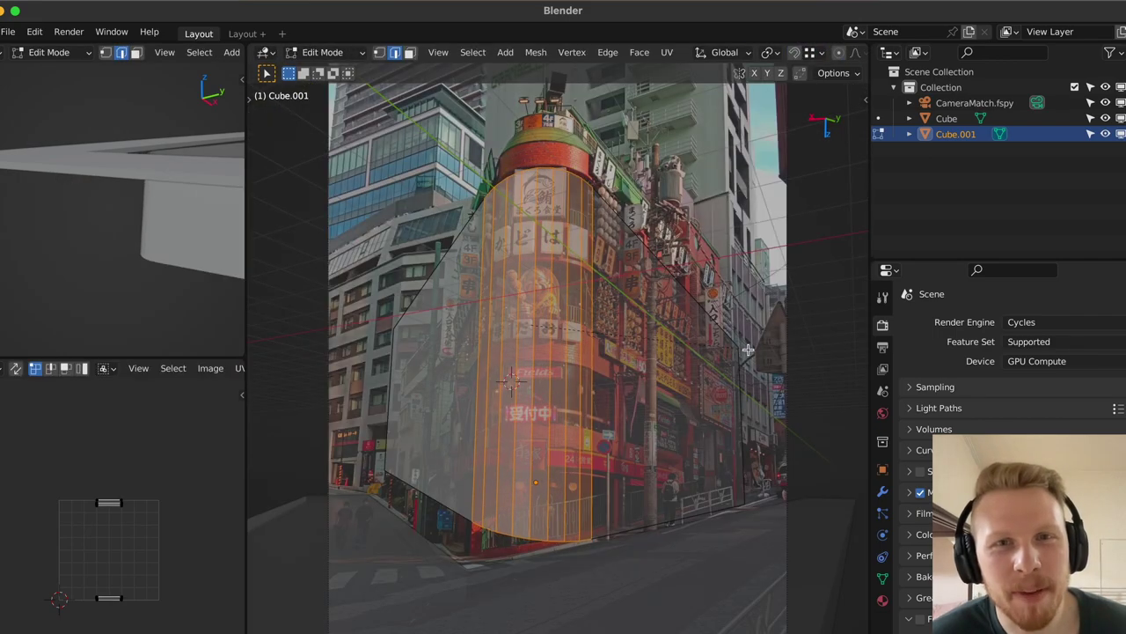
# Undo the recent edits to the corner building and bevel its front vertical edge into a rounded corner.
pyautogui.hotkey('ctrl', 'z')
pyautogui.hotkey('ctrl', 'z')
pyautogui.hotkey('ctrl', 'z')
pyautogui.hotkey('ctrl', 'z')
pyautogui.press('Tab')
pyautogui.press('2')
pyautogui.click(536, 196)
pyautogui.hotkey('ctrl', 'b')
pyautogui.click(574, 280)
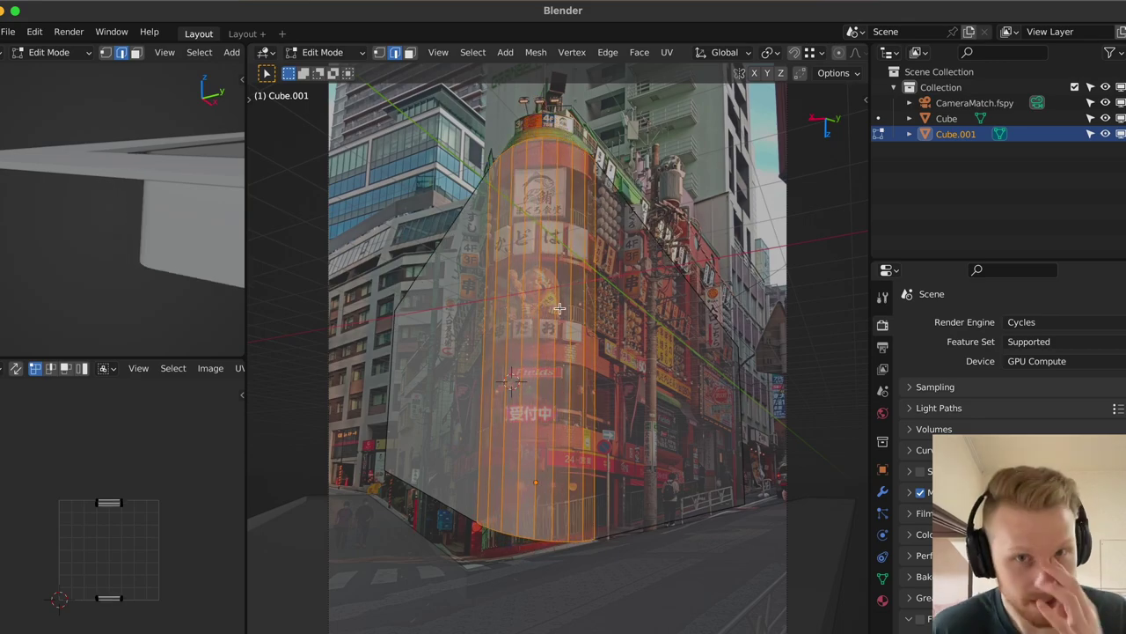
# Add horizontal loop cuts around the building and slide them to the floor and sign band edges in the photo.
pyautogui.click(573, 186)
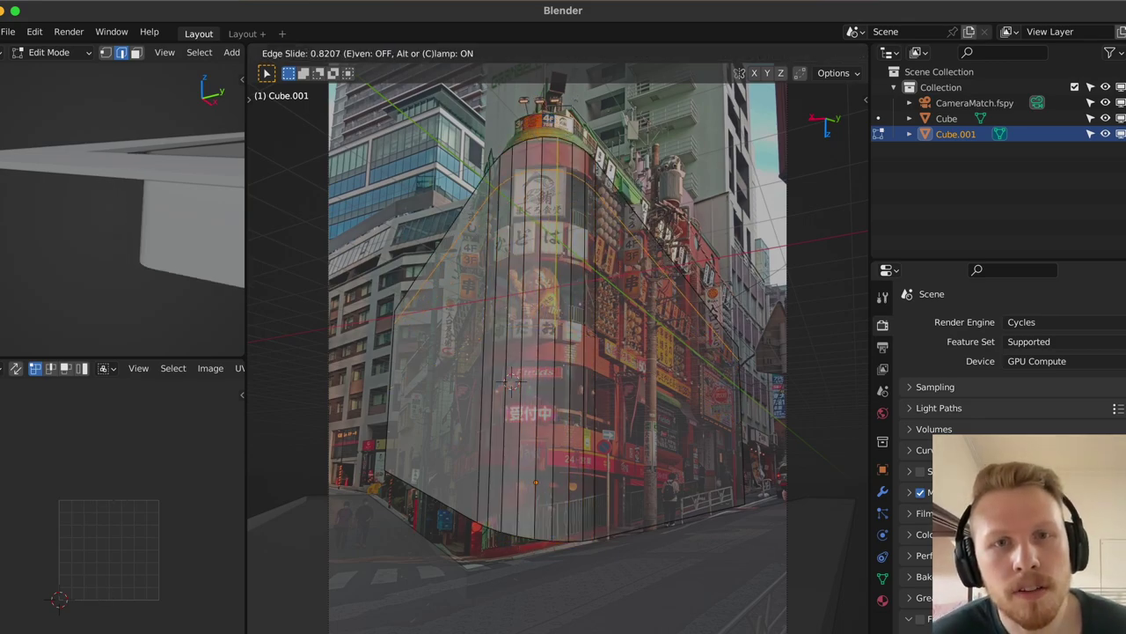
pyautogui.click(400, 417)
pyautogui.press('q')
pyautogui.click(393, 420)
pyautogui.press('q')
pyautogui.click(390, 399)
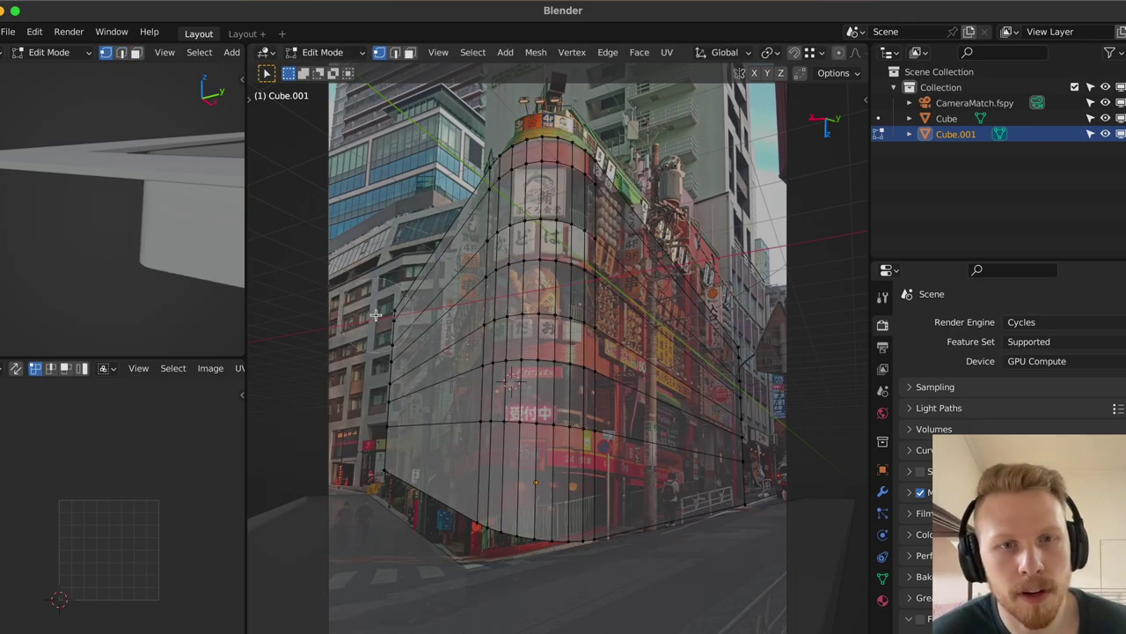
# Circle-select the vertices along the building's far vertical edge on the main street side and move them to follow the photo.
pyautogui.press('c')
pyautogui.moveTo(377, 314); pyautogui.dragTo(412, 458)
pyautogui.rightClick(412, 457)
pyautogui.press('g')
pyautogui.scroll(-8, 479, 328)
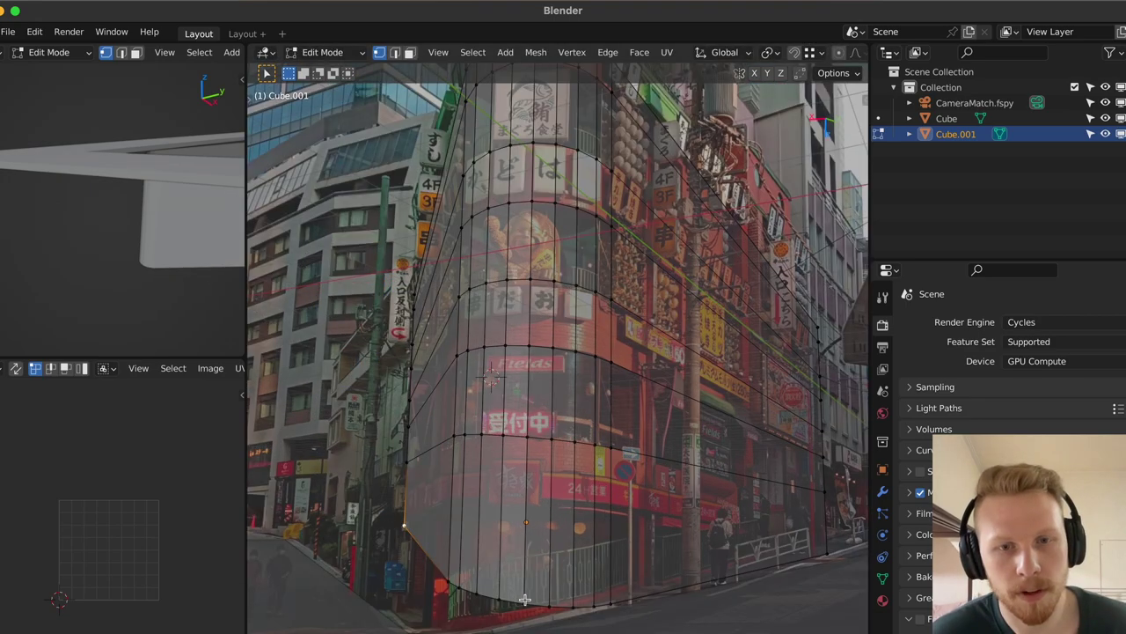
# Flatten the building's bottom edge loop by scaling Z to 0, and move it down along Z to the street.
pyautogui.keyDown('alt'); pyautogui.click(526, 600); pyautogui.keyUp('alt')
pyautogui.press('s')
pyautogui.press('z')
pyautogui.press('0')
pyautogui.press('Return')
pyautogui.press('g')
pyautogui.press('z')
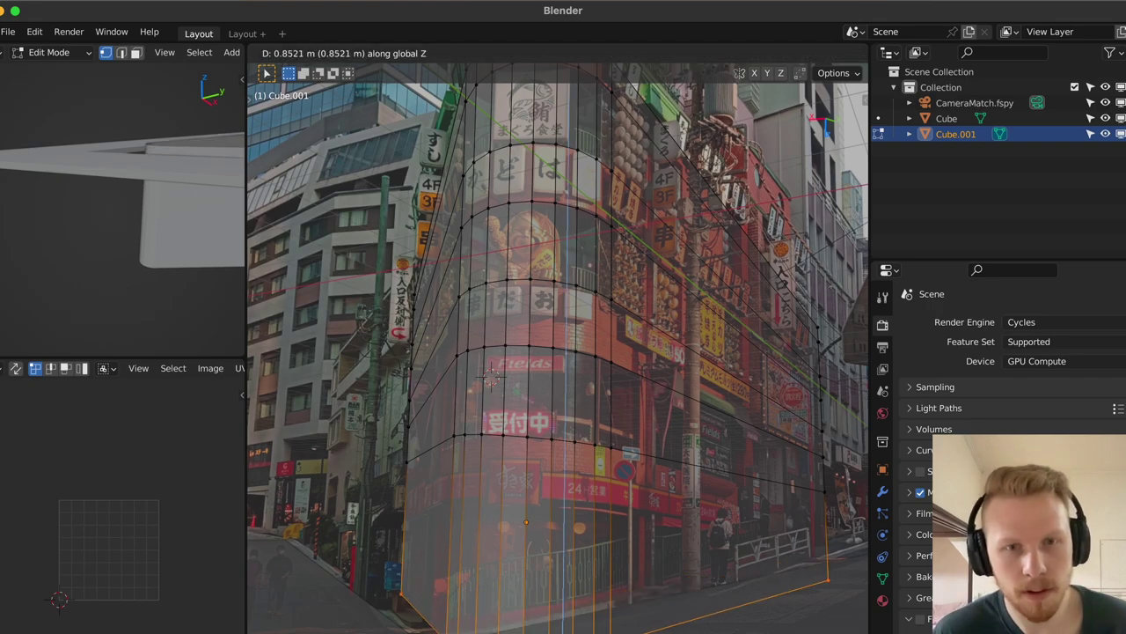
# Select the three window-band face loops around the building and inset them with zero thickness and a depth of about -0.5 m.
pyautogui.click(505, 528)
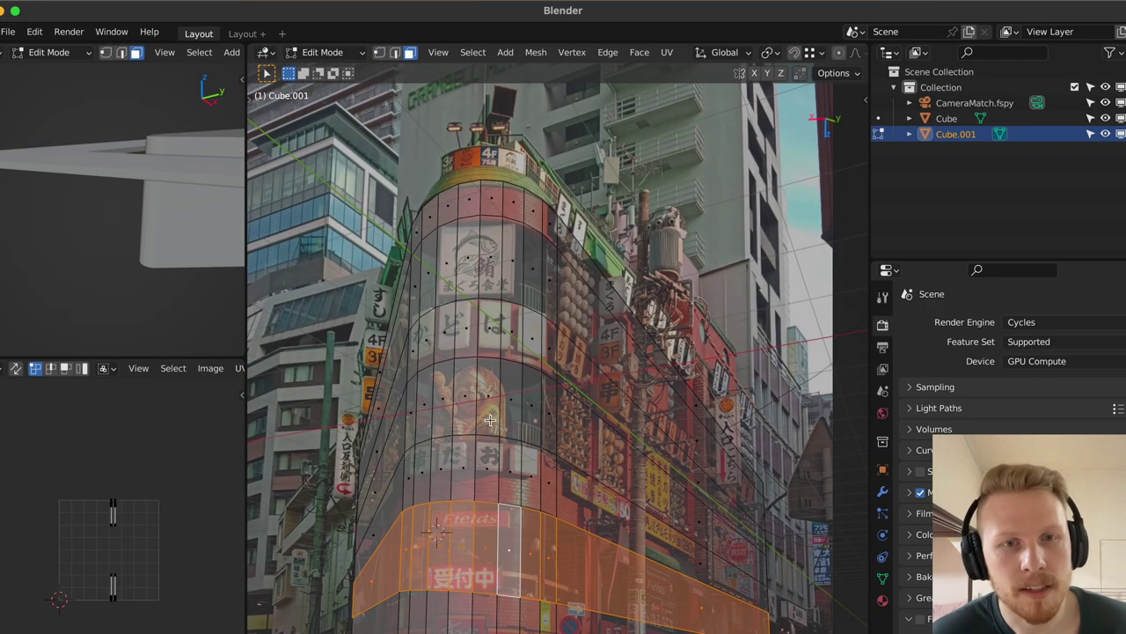
pyautogui.keyDown('alt'); pyautogui.keyDown('shift'); pyautogui.click(490, 420); pyautogui.keyUp('shift'); pyautogui.keyUp('alt')
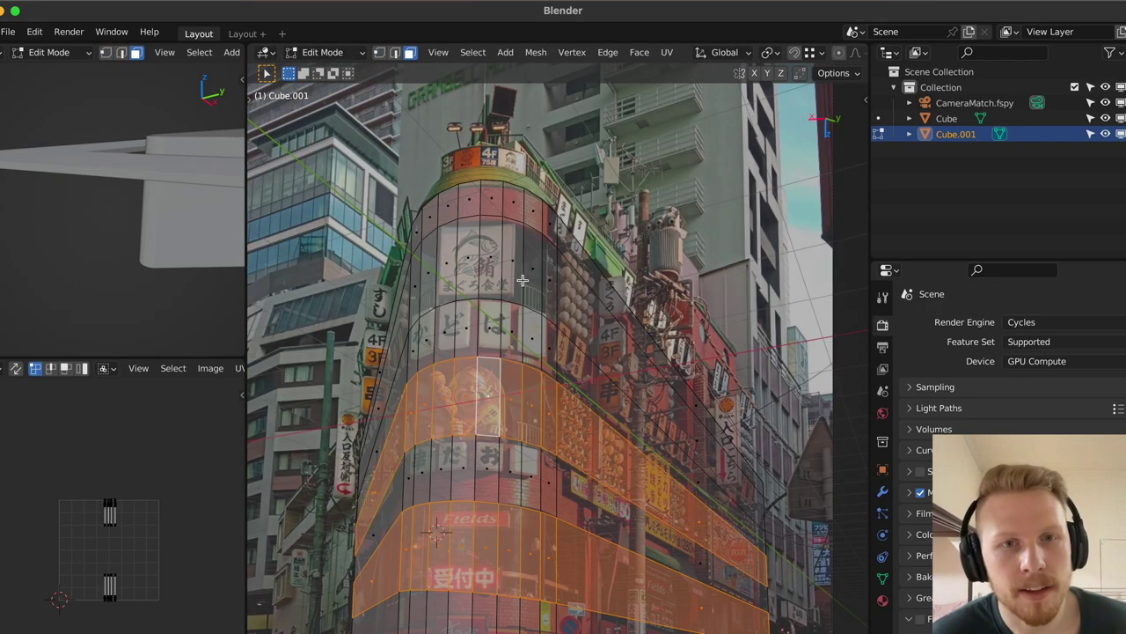
pyautogui.keyDown('alt'); pyautogui.keyDown('shift'); pyautogui.click(531, 275); pyautogui.keyUp('shift'); pyautogui.keyUp('alt')
pyautogui.press('i')
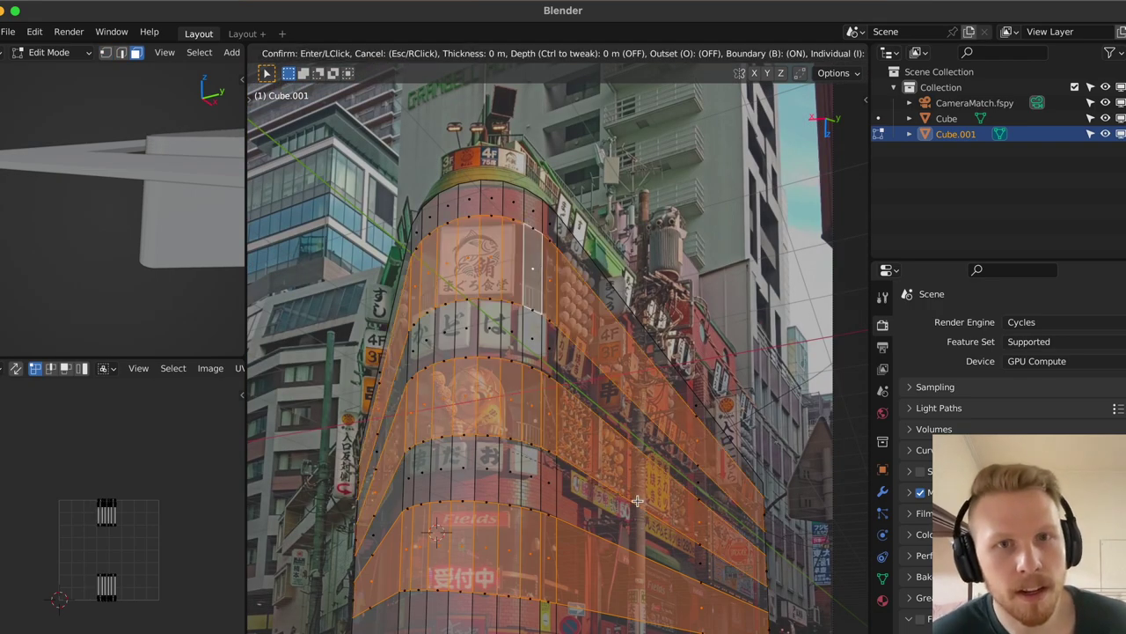
pyautogui.press('ctrl')
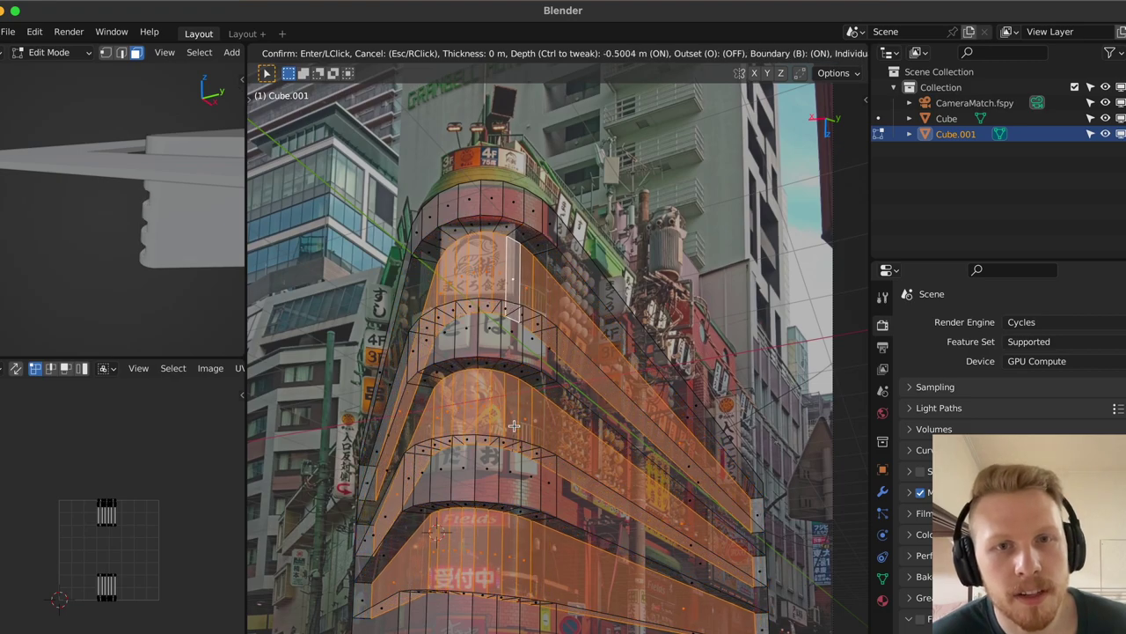
pyautogui.click(506, 433)
pyautogui.press('Tab')
# Turn off X-ray, shade the building smooth and enable Auto Smooth for its normals.
pyautogui.moveTo(846, 56); pyautogui.dragTo(800, 54, button='middle')
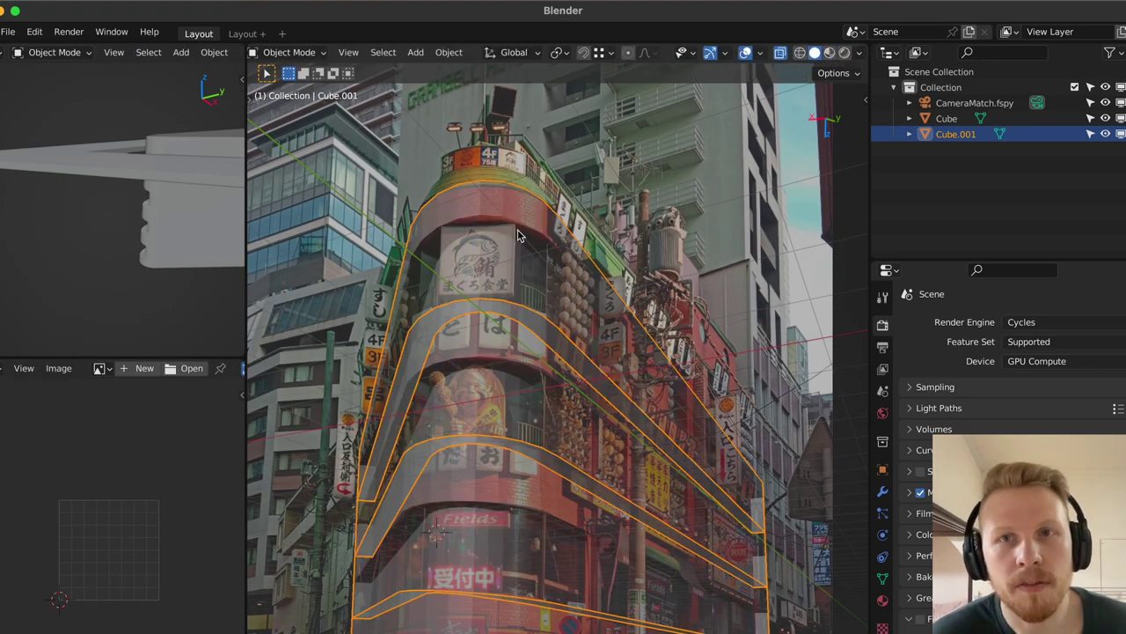
pyautogui.hotkey('alt', 'z')
pyautogui.press('F3')
pyautogui.write('smo')
pyautogui.press('Return')
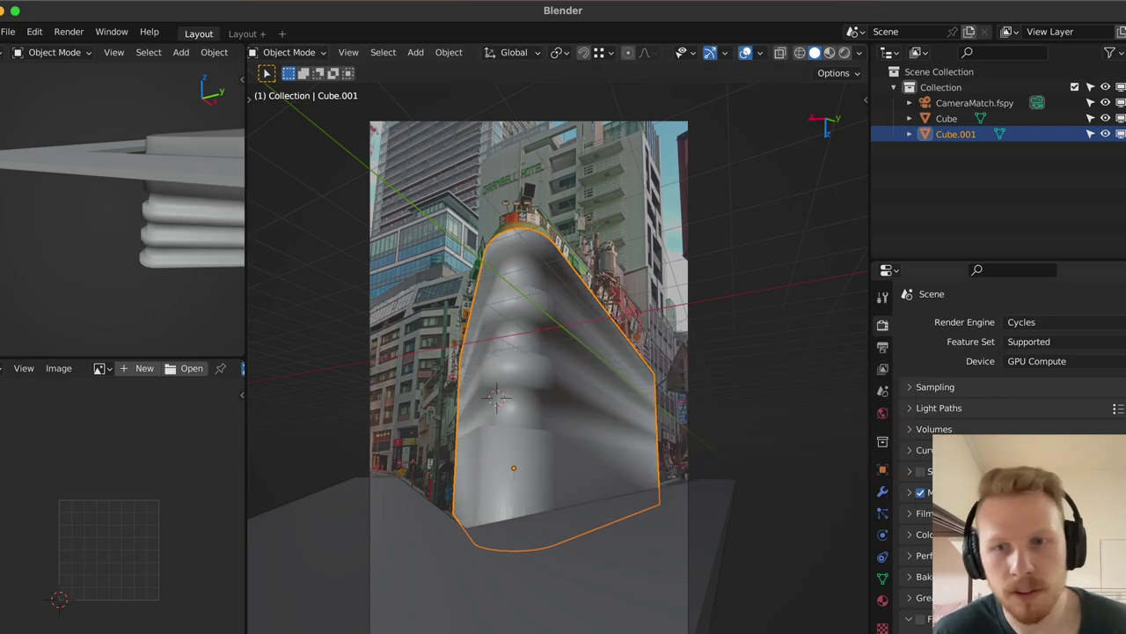
pyautogui.click(883, 577)
pyautogui.click(936, 603)
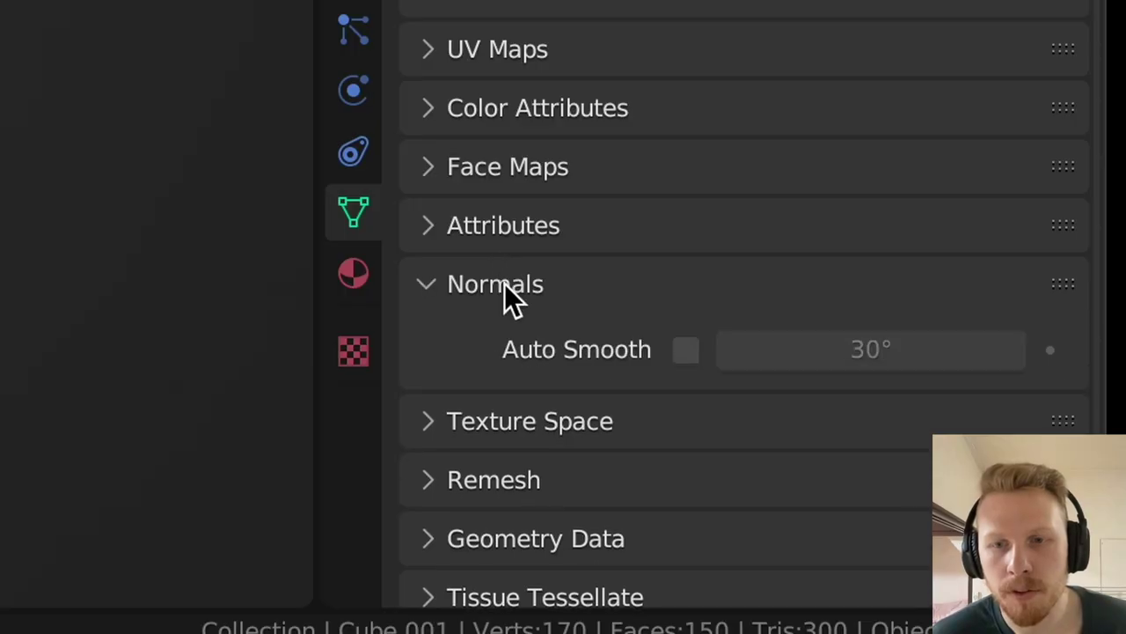
pyautogui.click(679, 356)
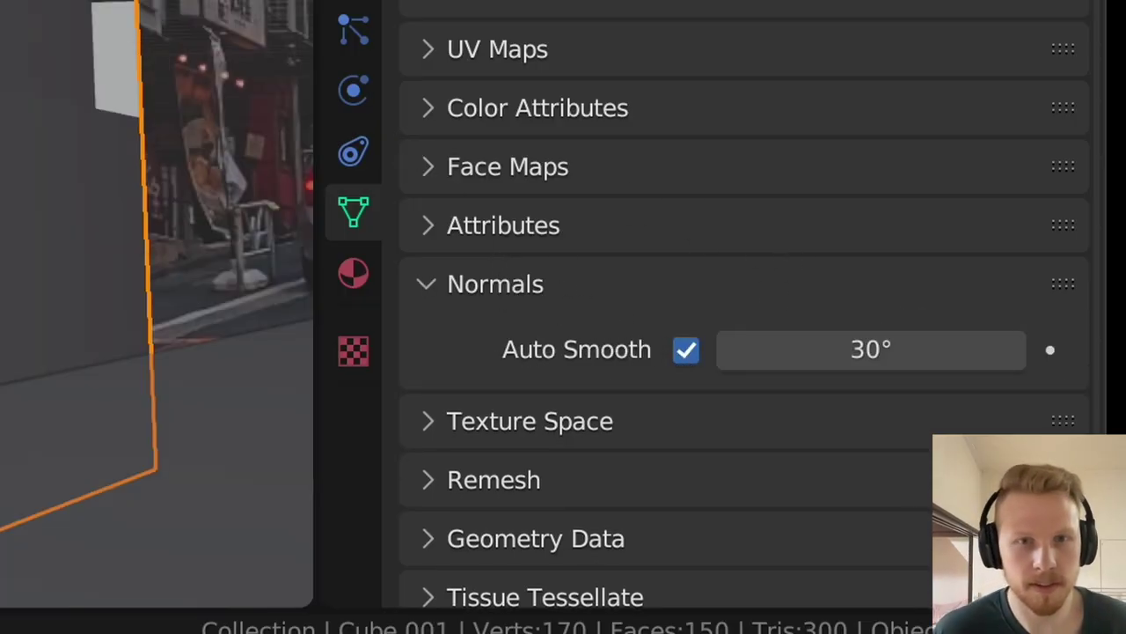
# Raise the building's top edge loop along Z and scale it to fit the green roof band in the photo.
pyautogui.keyDown('shift'); pyautogui.moveTo(525, 255); pyautogui.dragTo(550, 438, button='middle'); pyautogui.keyUp('shift')
pyautogui.scroll(4, 550, 438)
pyautogui.press('Tab')
pyautogui.keyDown('alt'); pyautogui.click(648, 346); pyautogui.keyUp('alt')
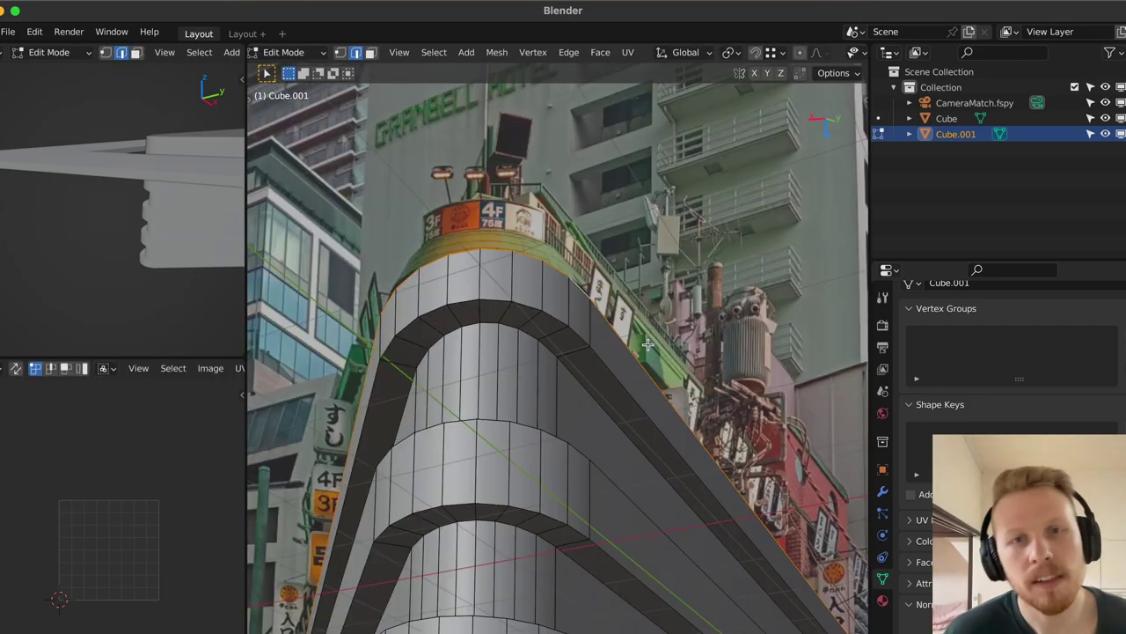
pyautogui.press('g')
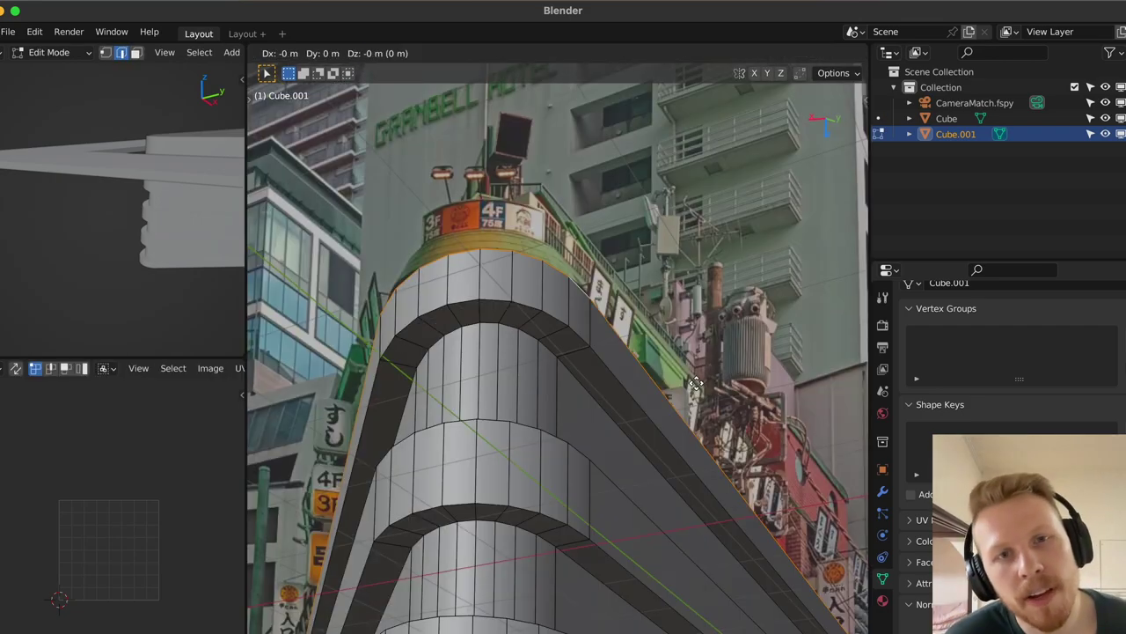
pyautogui.press('z')
pyautogui.click(756, 311)
pyautogui.press('s')
pyautogui.click(720, 313)
pyautogui.press('Tab')
pyautogui.scroll(-6, 545, 341)
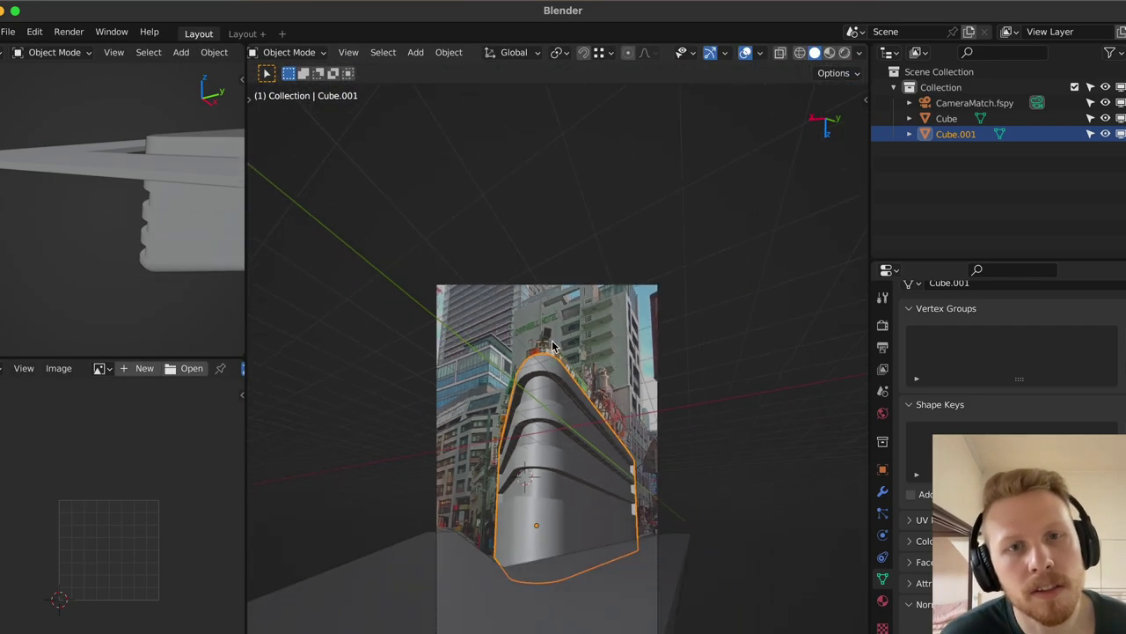
# Add a UV Project modifier to the corner building.
pyautogui.moveTo(554, 348); pyautogui.dragTo(542, 377, button='middle')
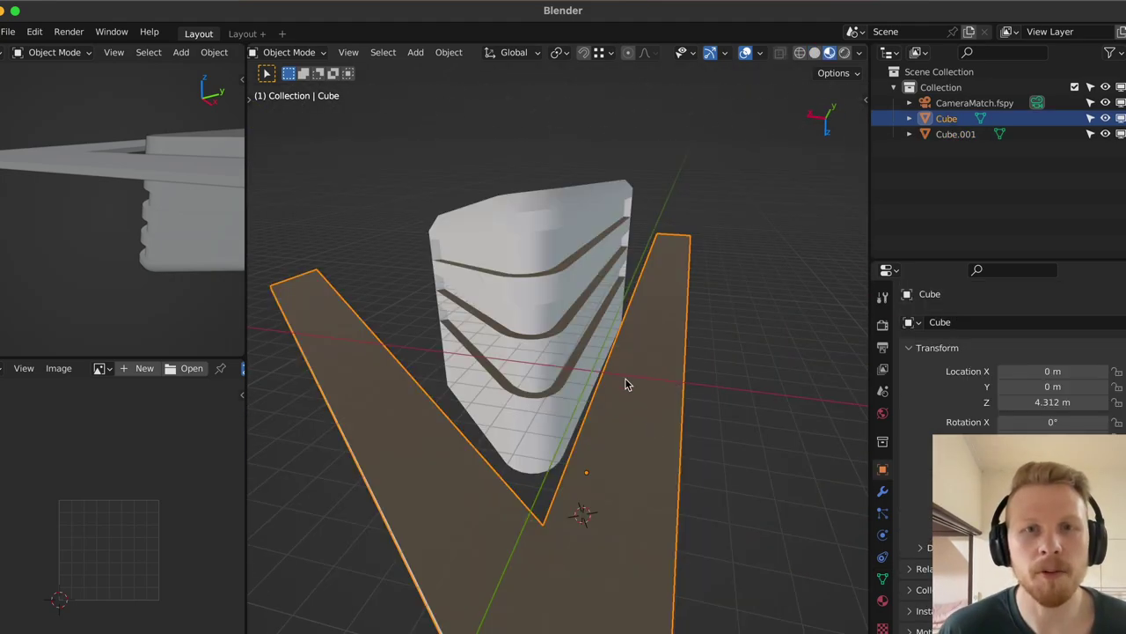
pyautogui.click(632, 361)
pyautogui.click(884, 493)
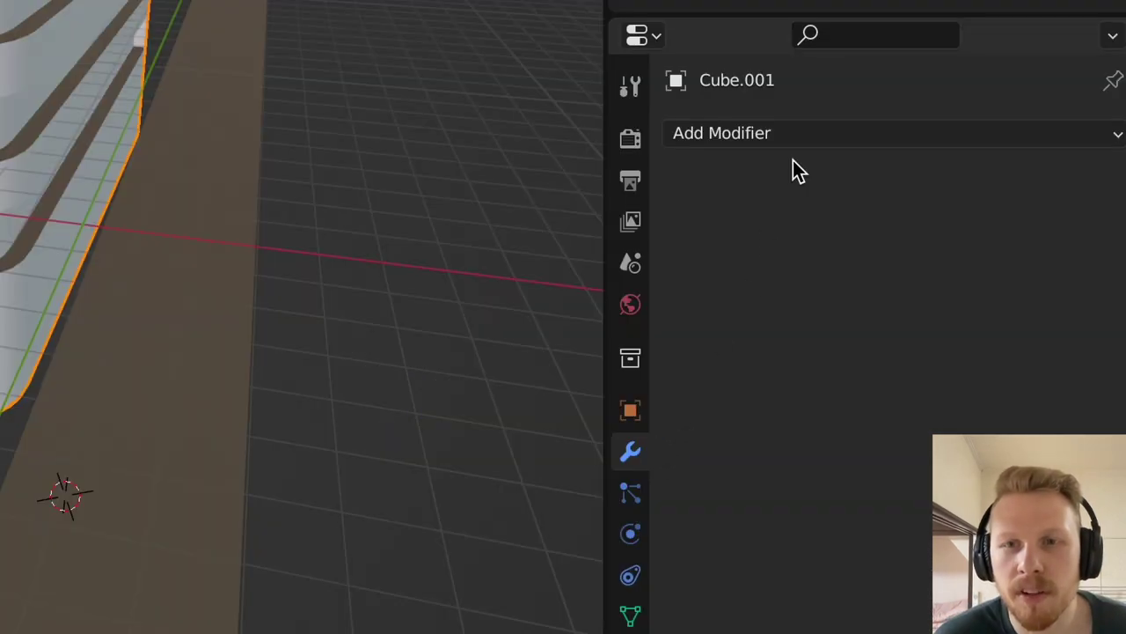
pyautogui.click(786, 132)
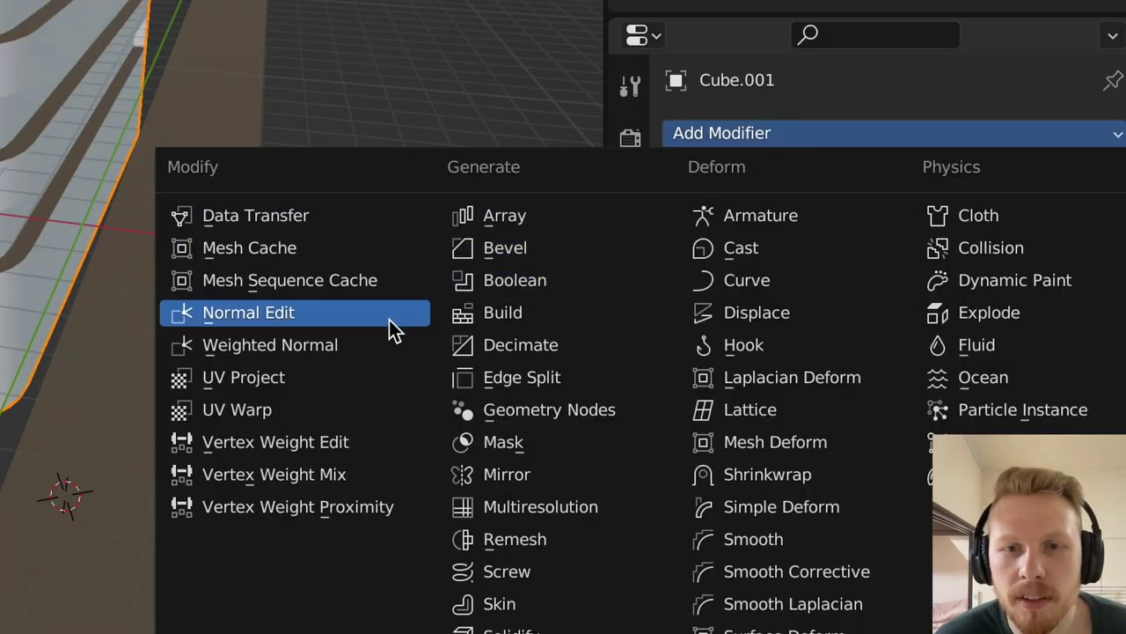
pyautogui.click(226, 382)
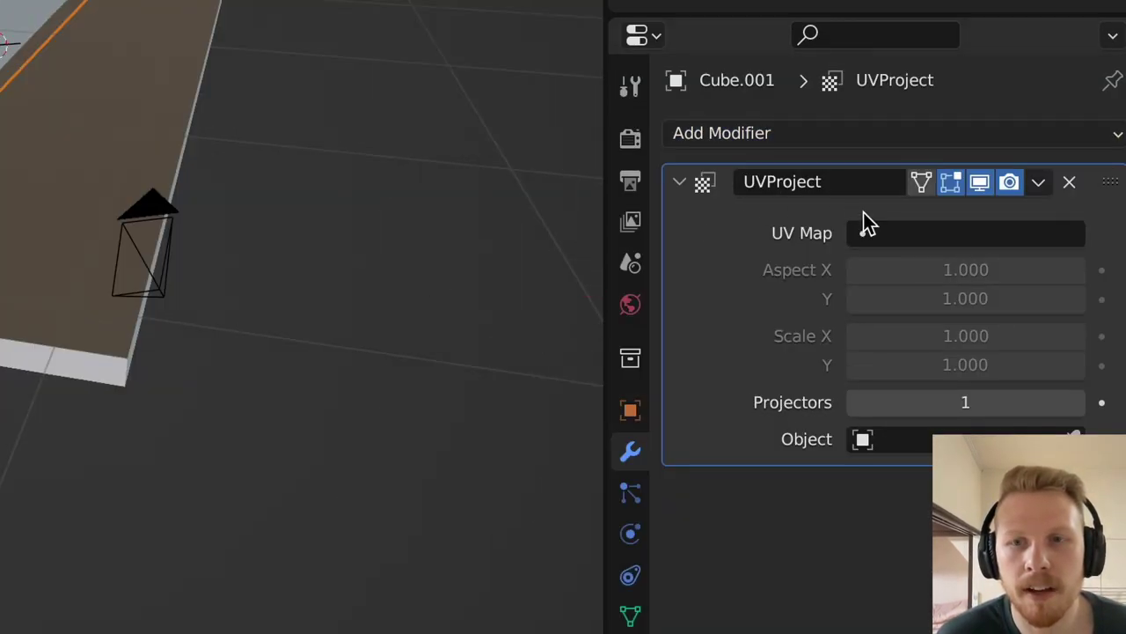
# Set the UV Project modifier's UV map to UVMap and its projector to the CameraMatch.fspy camera, and return to the camera view.
pyautogui.click(965, 232)
pyautogui.click(870, 277)
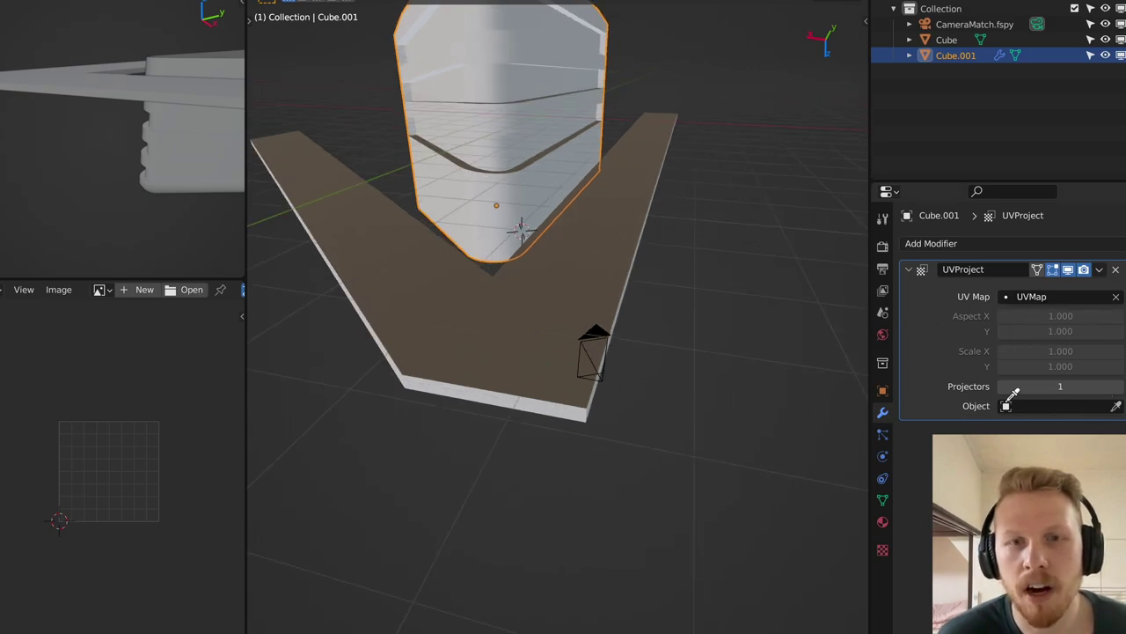
pyautogui.click(605, 329)
pyautogui.press('KP_0')
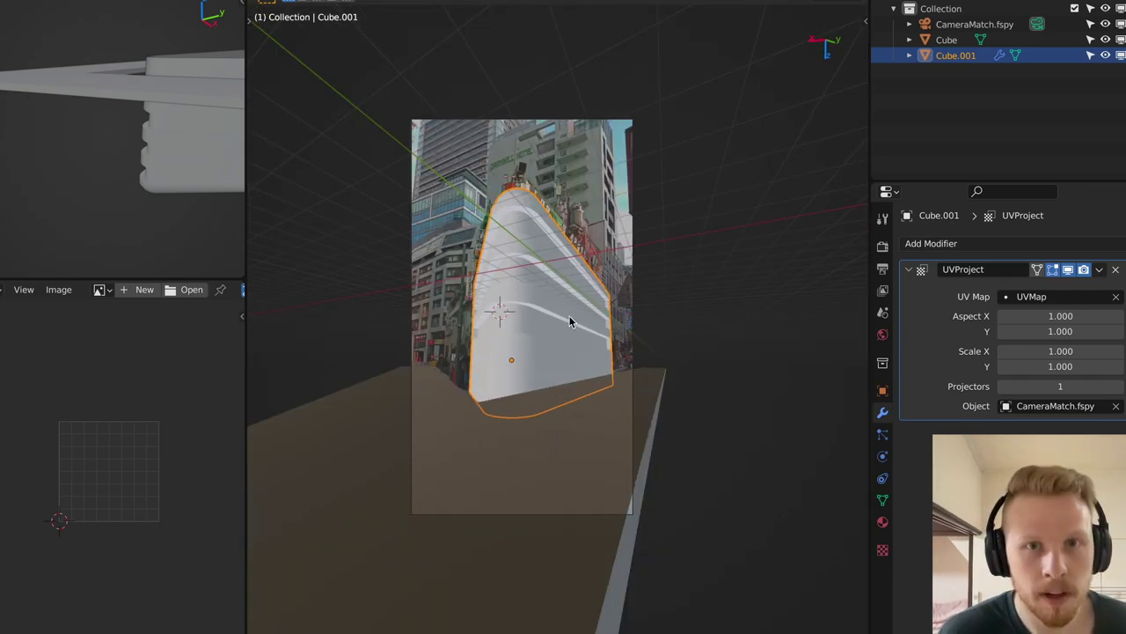
# Create a new material for the corner building and show its nodes in the Shader Editor in place of the UV editor.
pyautogui.scroll(2, 560, 305)
pyautogui.click(883, 522)
pyautogui.click(997, 312)
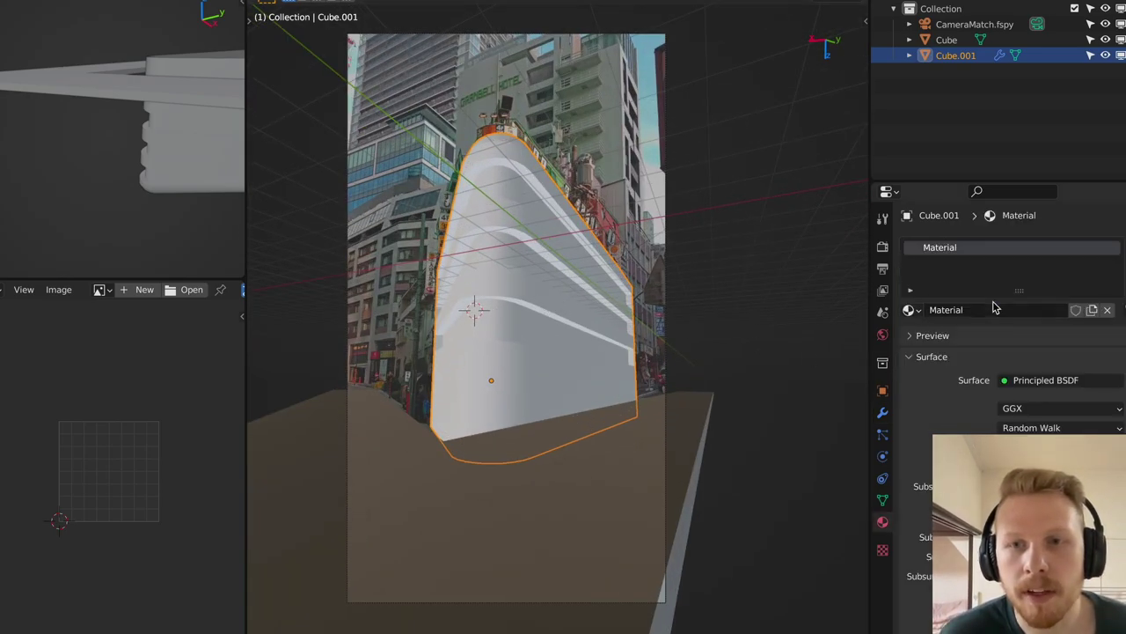
pyautogui.click(9, 290)
pyautogui.click(38, 452)
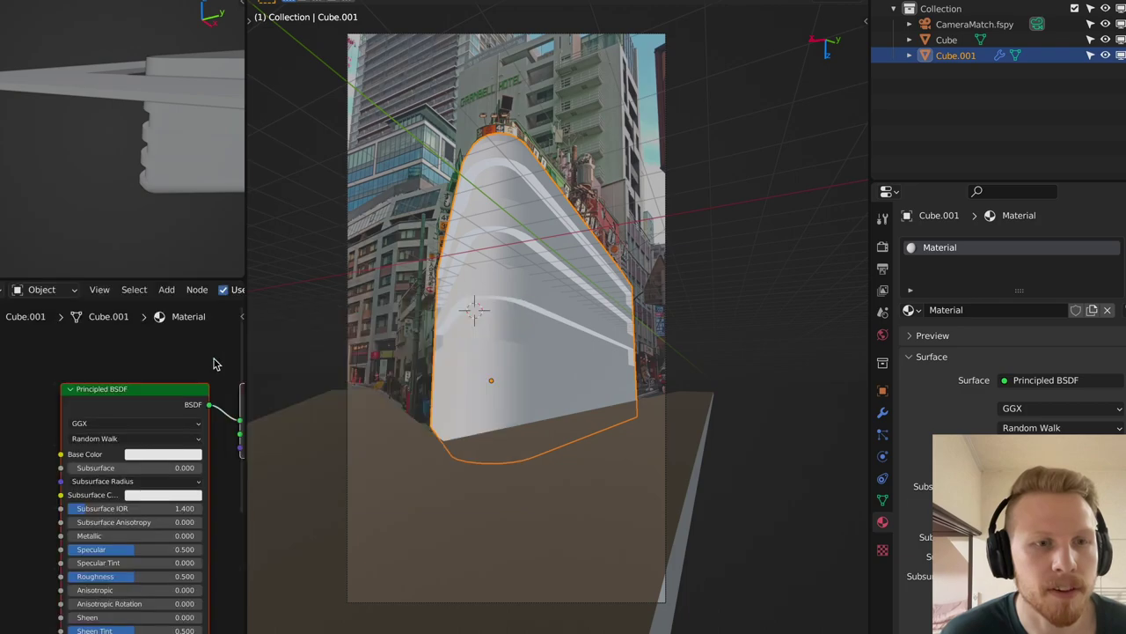
# Enlarge the node editor area and add an Image Texture node to the building's material.
pyautogui.moveTo(247, 351); pyautogui.dragTo(528, 352)
pyautogui.scroll(-3, 329, 397)
pyautogui.moveTo(329, 397); pyautogui.dragTo(353, 355, button='middle')
pyautogui.hotkey('shift', 'a')
pyautogui.click(194, 379)
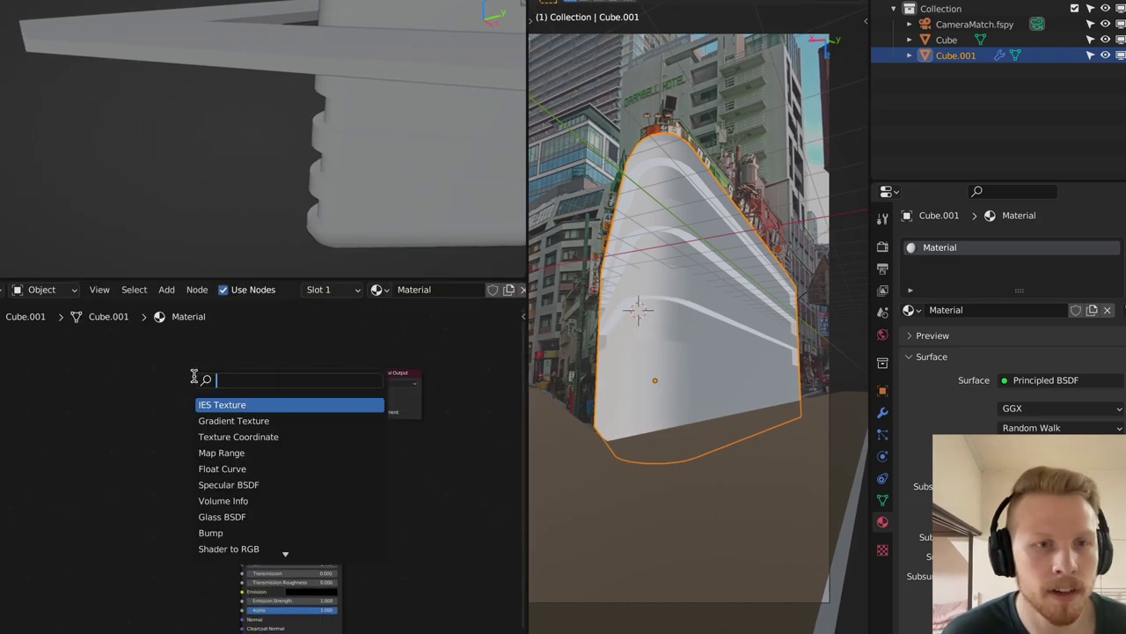
pyautogui.write('iimage')
pyautogui.press('Return')
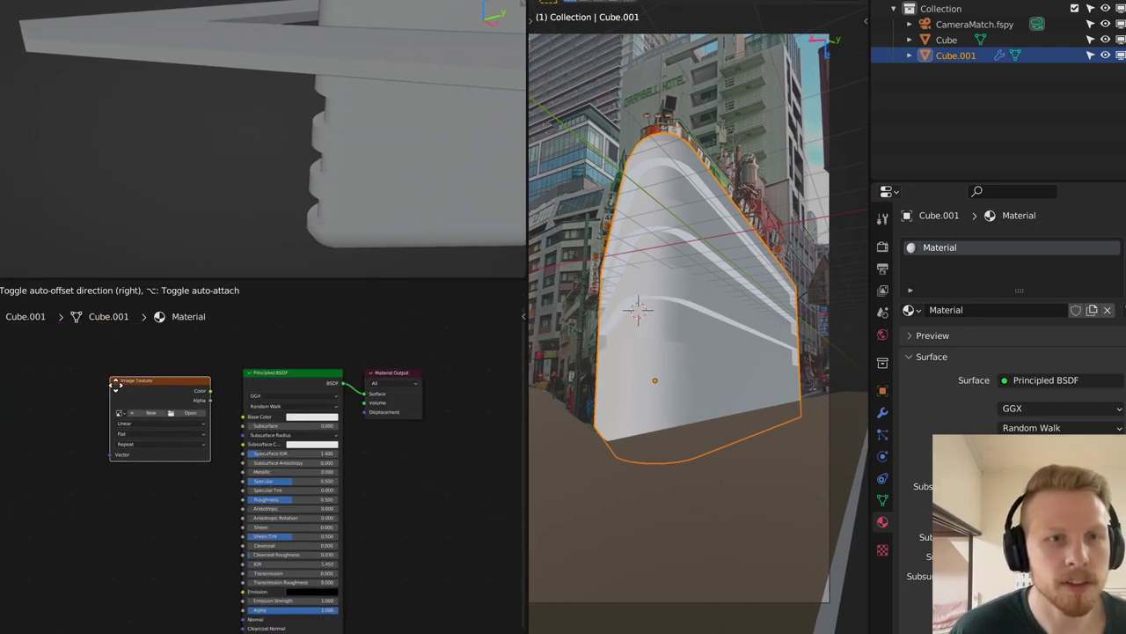
# Place the Image Texture node, assign it the CameraMatch.fspy image and connect its Color to the Principled BSDF's Base Color.
pyautogui.click(168, 414)
pyautogui.scroll(4, 167, 413)
pyautogui.click(53, 407)
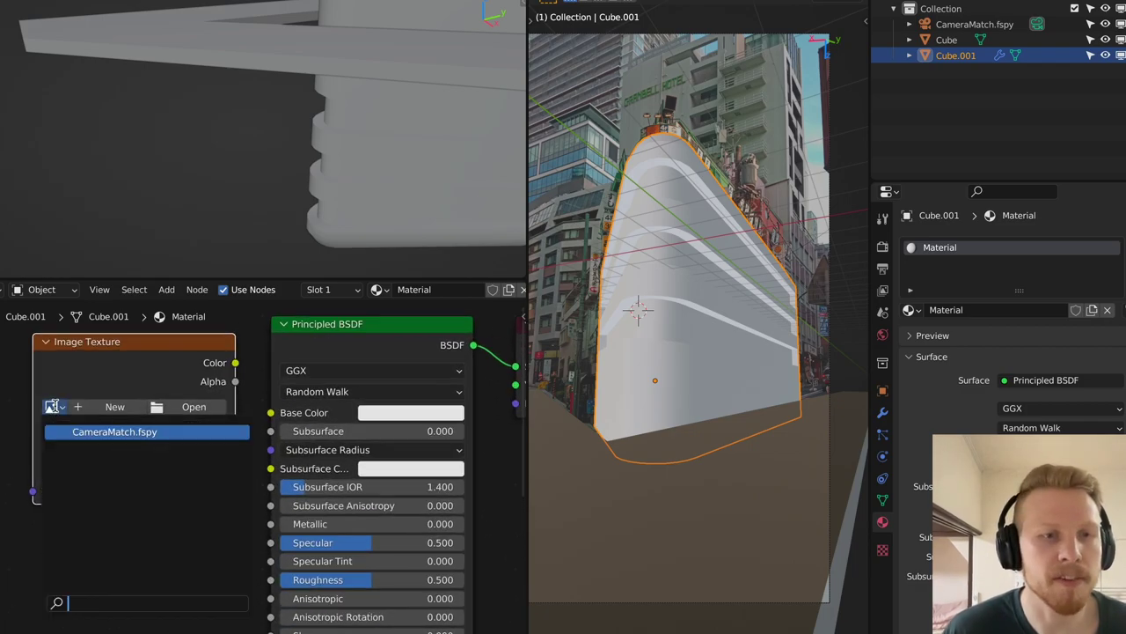
pyautogui.click(143, 432)
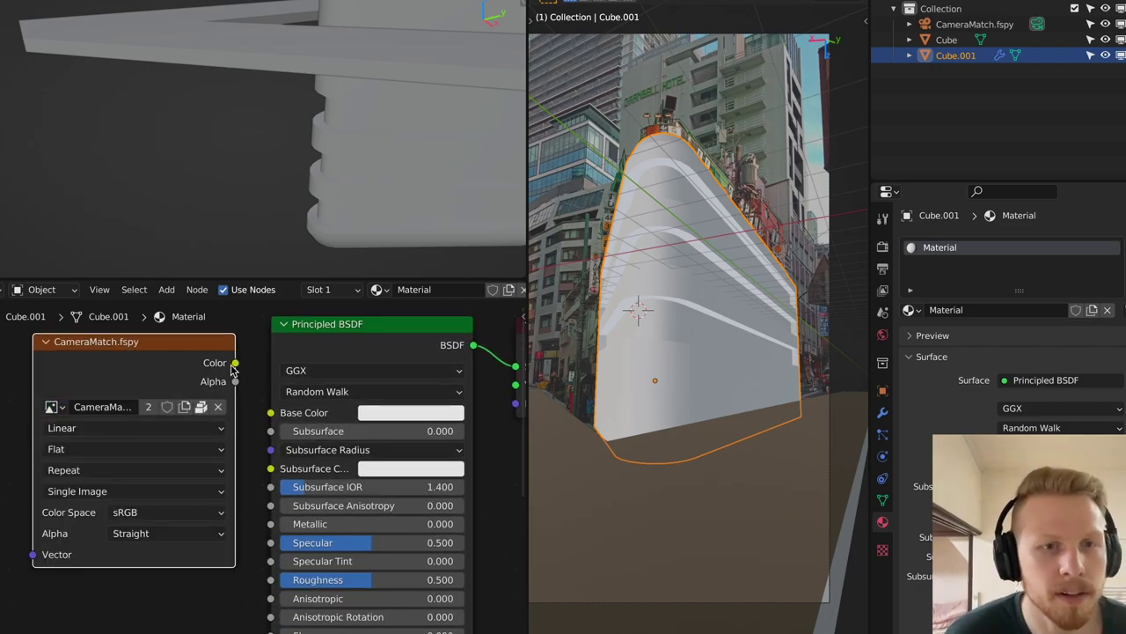
pyautogui.moveTo(274, 424); pyautogui.dragTo(271, 413)
pyautogui.click(253, 371)
pyautogui.click(240, 364)
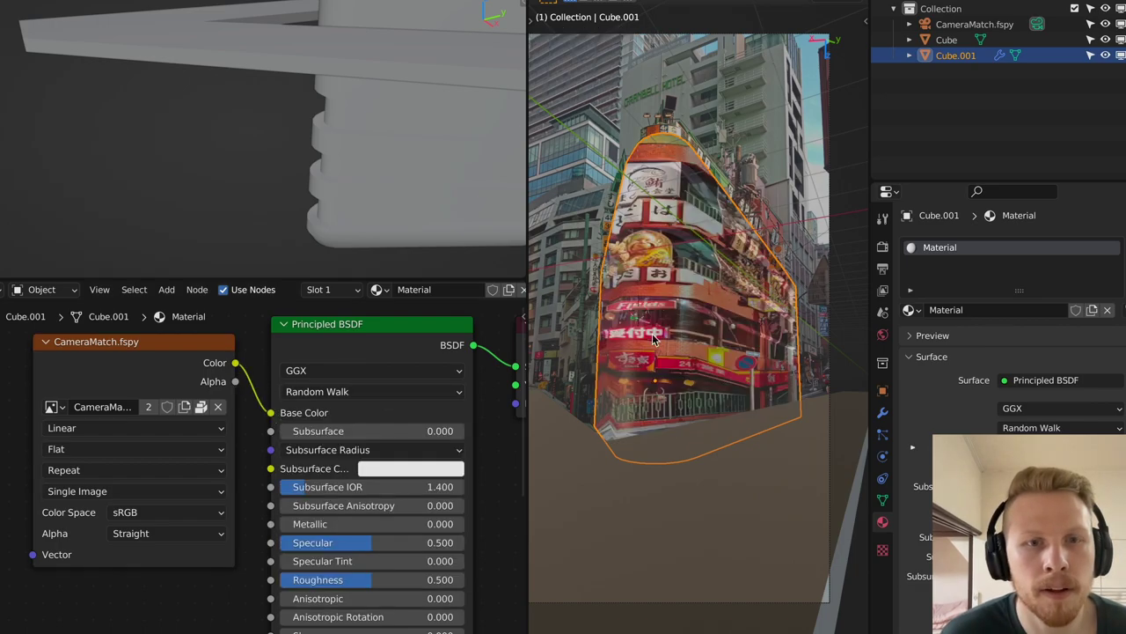
# Widen the camera viewport and add a Subdivision Surface modifier to the corner building.
pyautogui.moveTo(534, 205); pyautogui.dragTo(365, 205)
pyautogui.scroll(2, 589, 221)
pyautogui.scroll(-2, 589, 221)
pyautogui.scroll(2, 607, 143)
pyautogui.scroll(5, 580, 138)
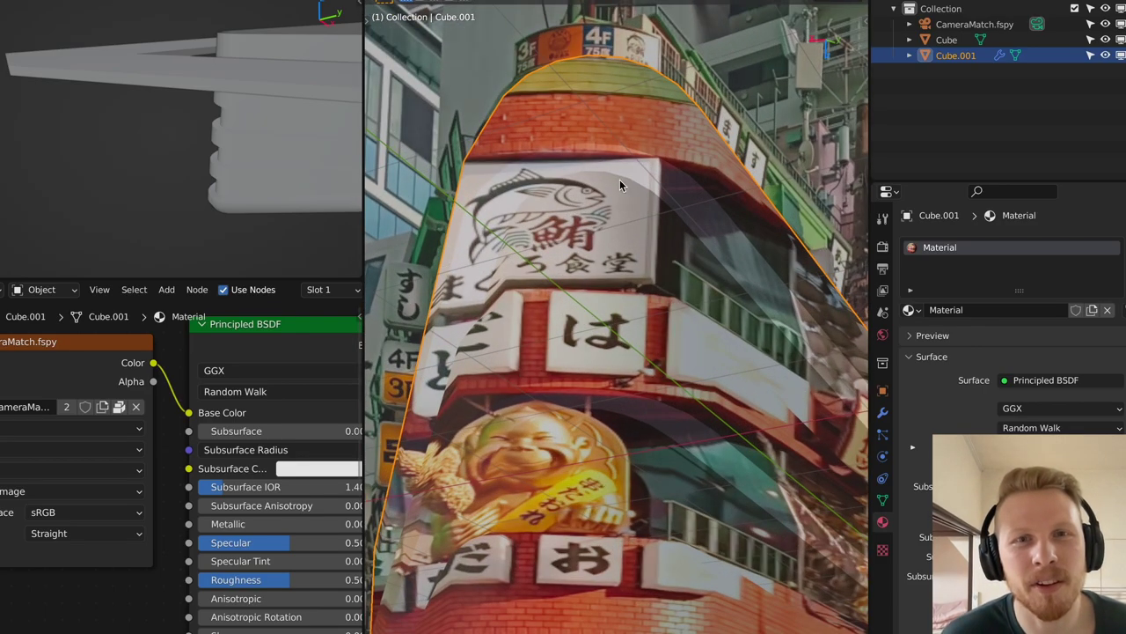
pyautogui.scroll(-5, 623, 82)
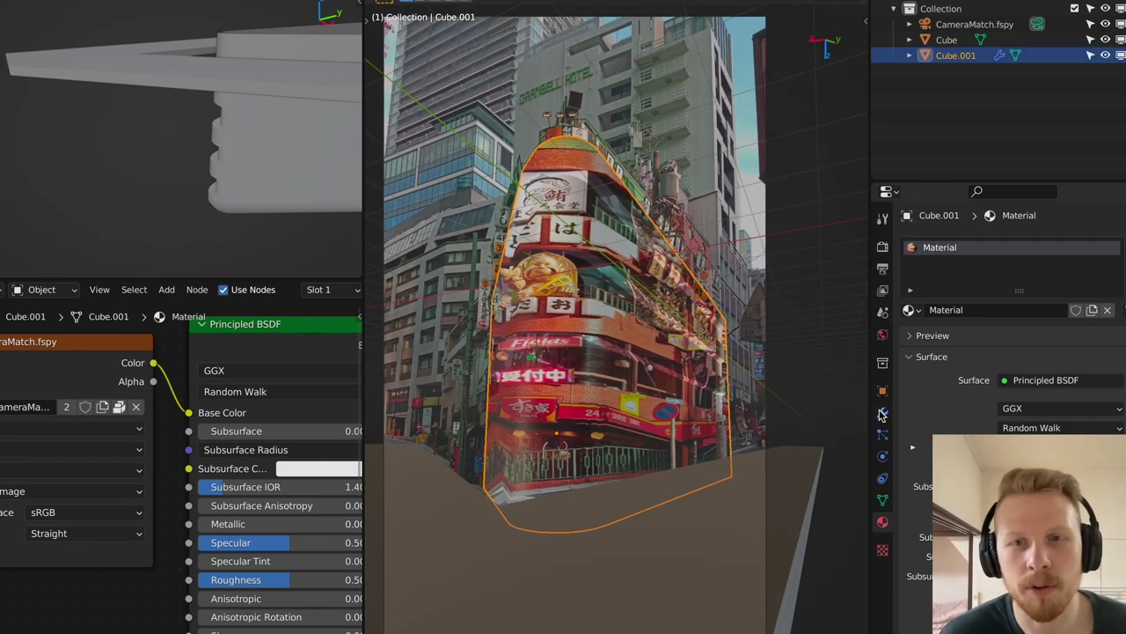
pyautogui.click(883, 414)
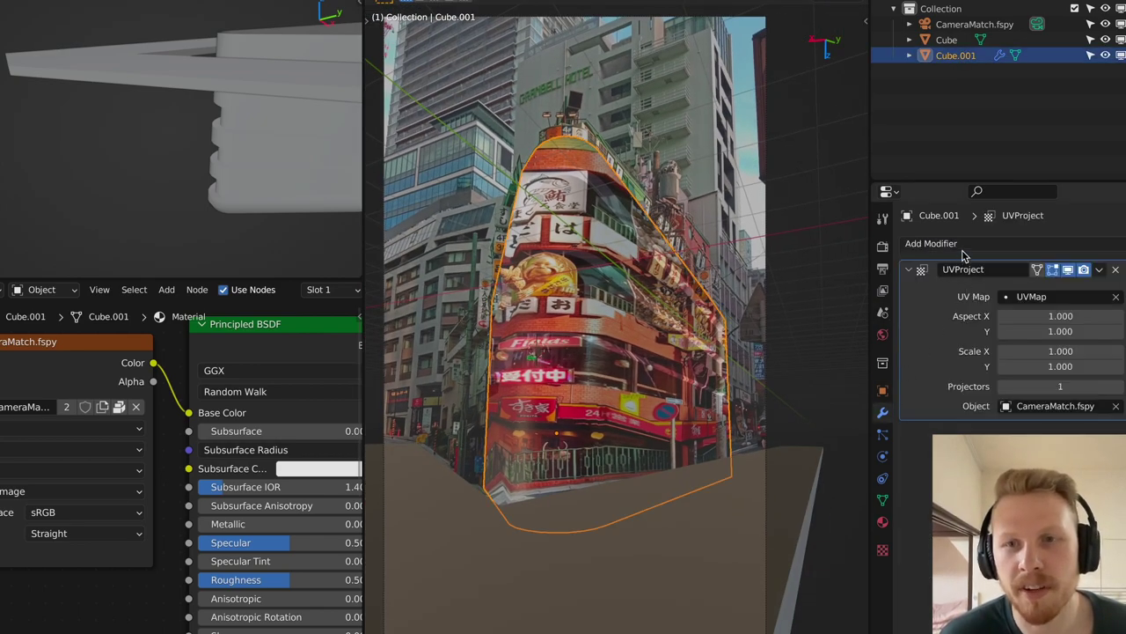
pyautogui.click(931, 243)
pyautogui.click(860, 526)
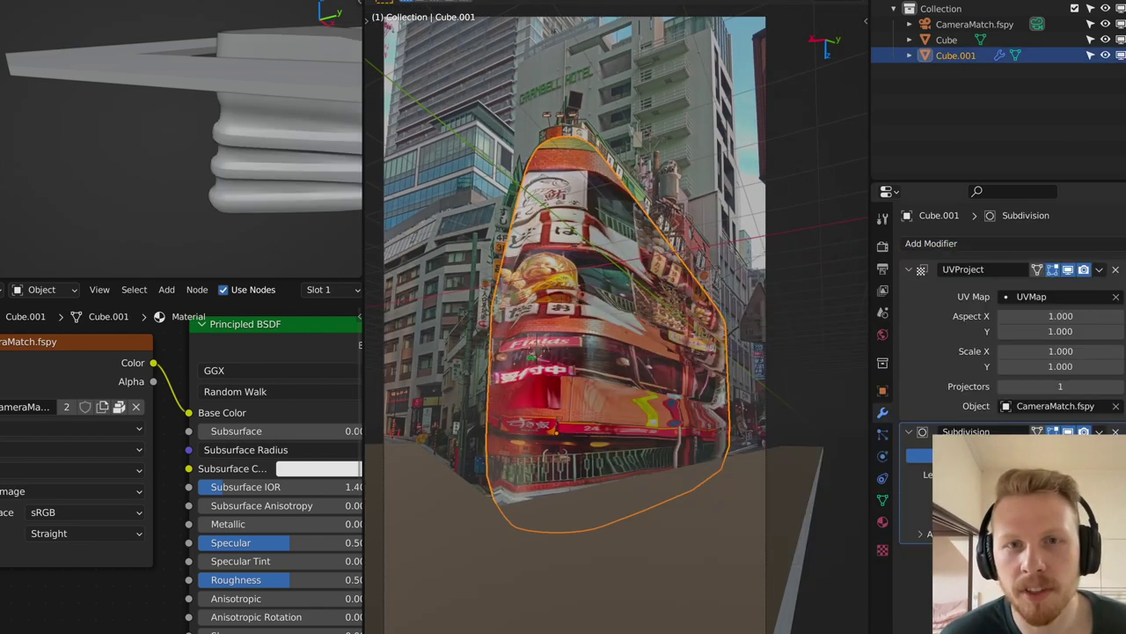
# Move the Subdivision modifier above UVProject, switch it to Simple and set its viewport levels to 3.
pyautogui.moveTo(1123, 431); pyautogui.dragTo(1109, 253)
pyautogui.click(1067, 371)
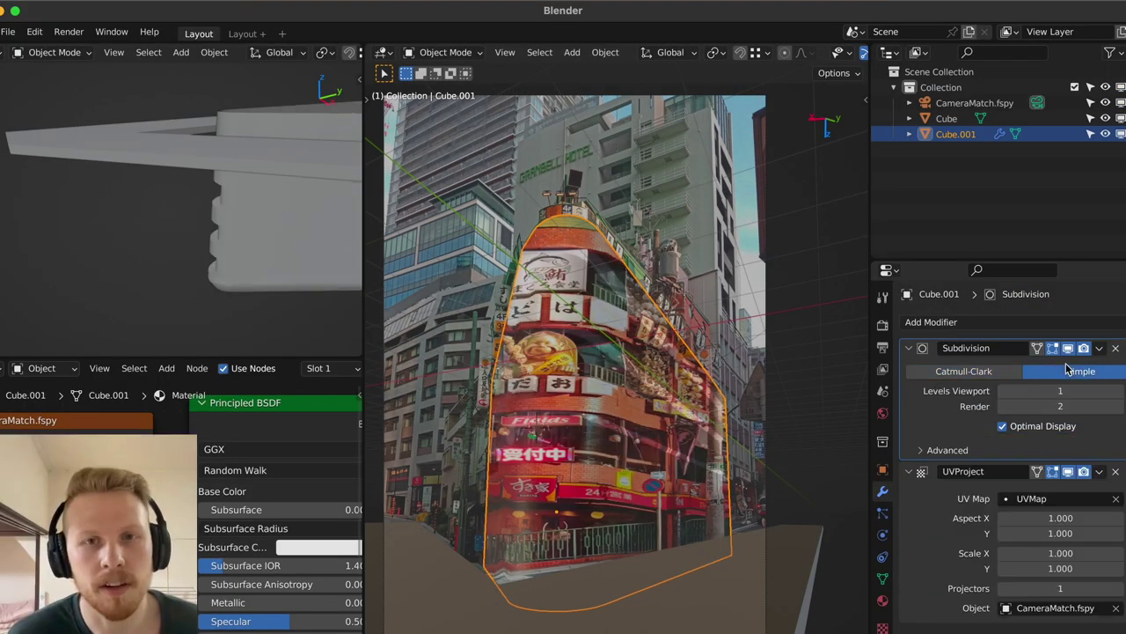
pyautogui.doubleClick(1077, 393)
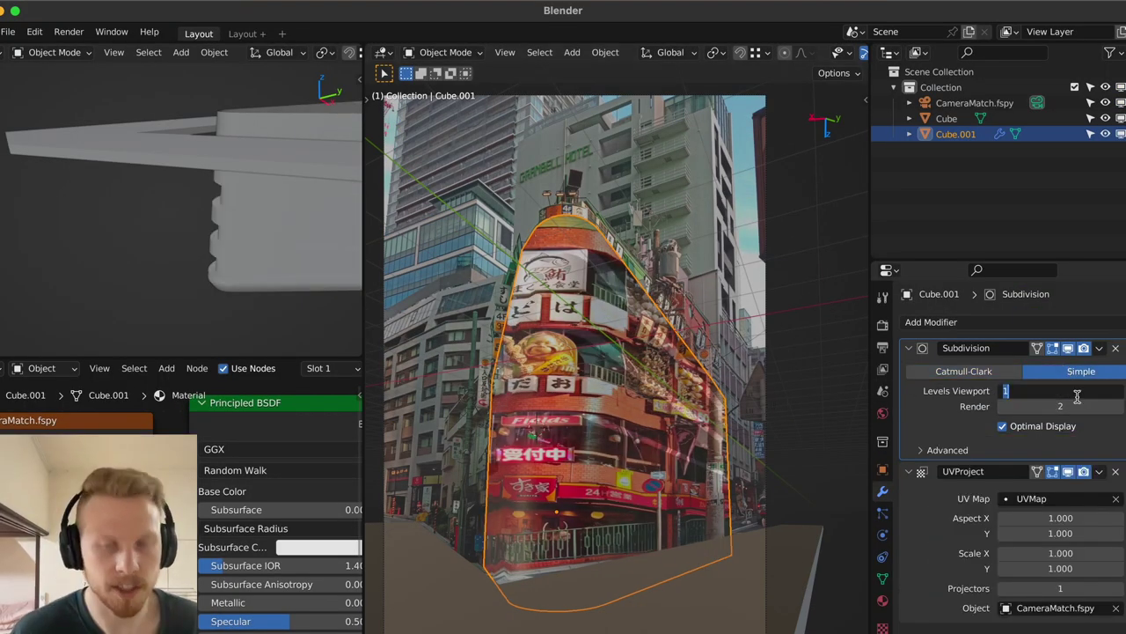
pyautogui.write('3')
pyautogui.press('Return')
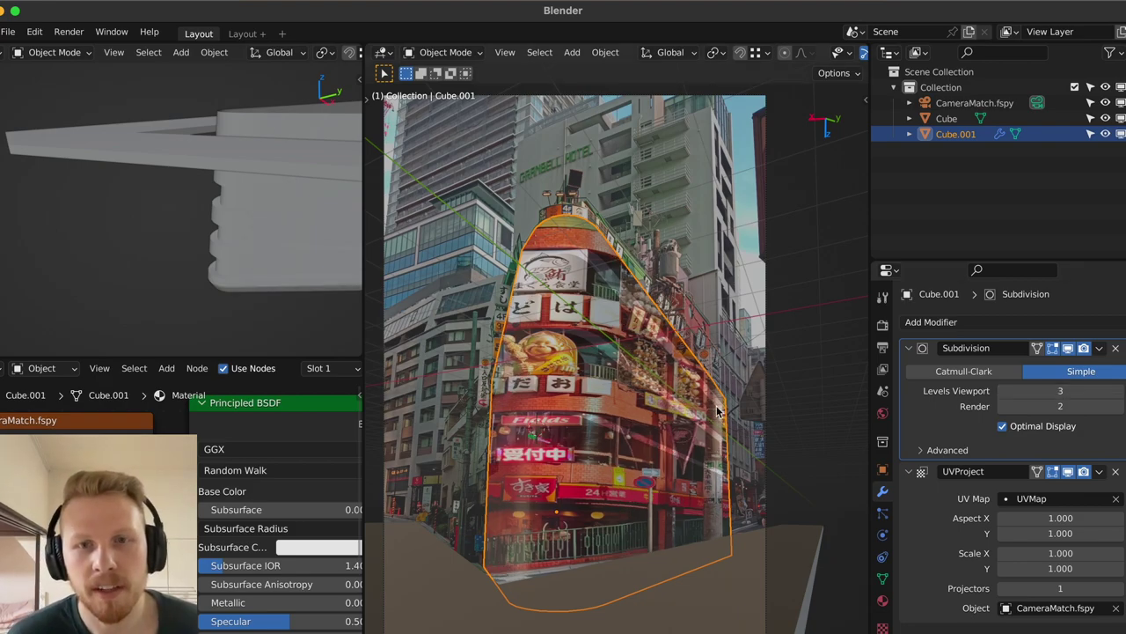
# Raise the UVProject modifier's Aspect Y to about 1.824 so the projected facade lines up with the photo.
pyautogui.scroll(4, 695, 398)
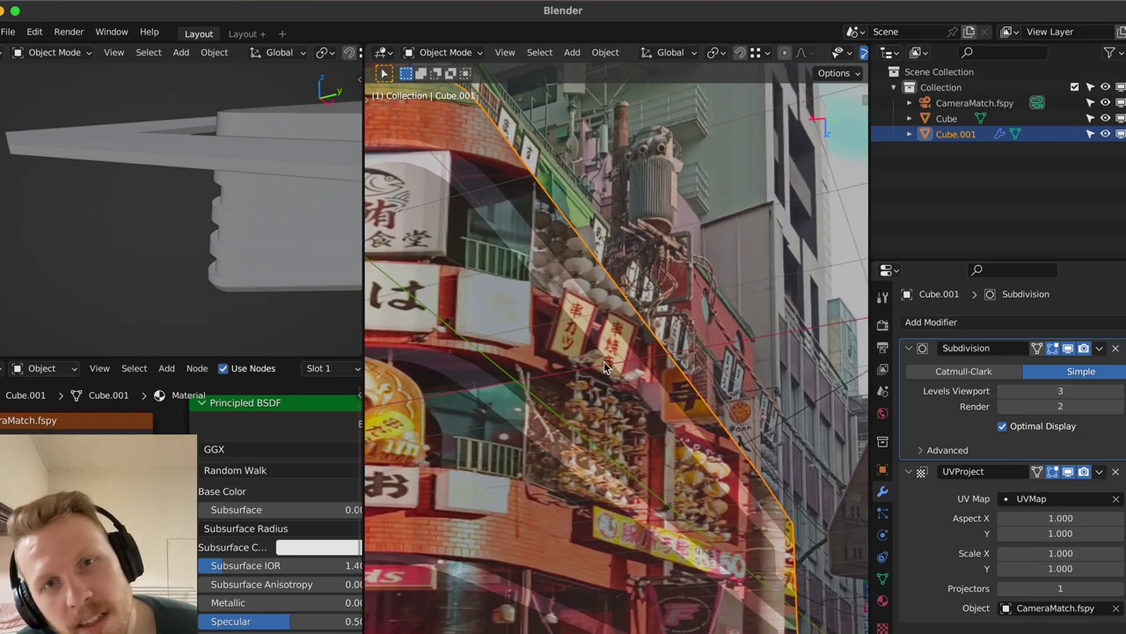
pyautogui.scroll(-5, 599, 348)
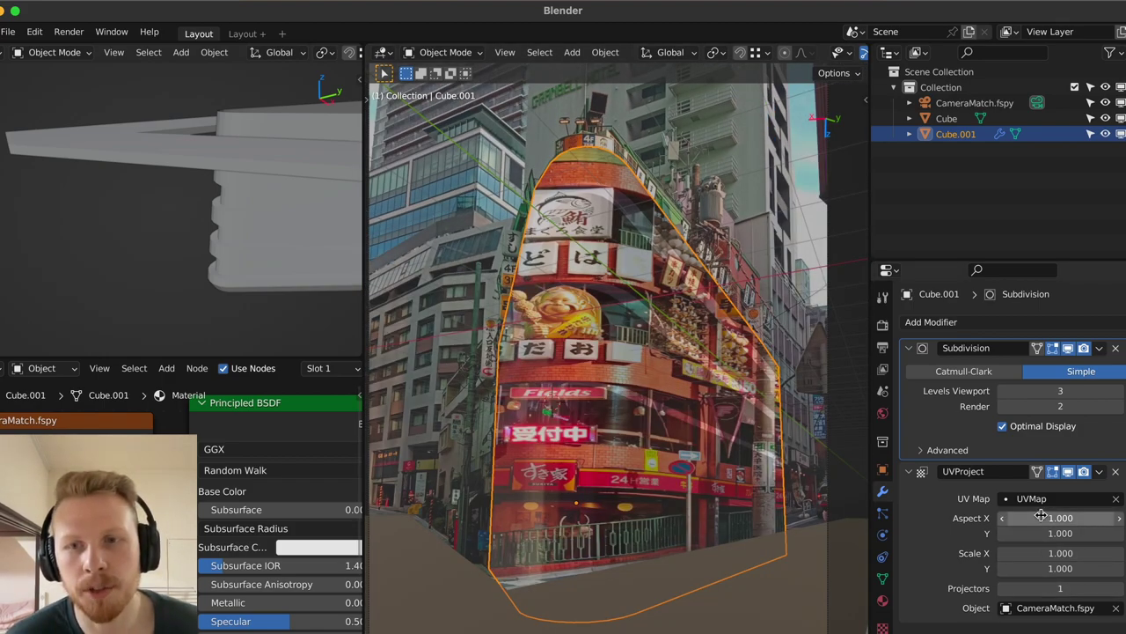
pyautogui.scroll(-3, 616, 577)
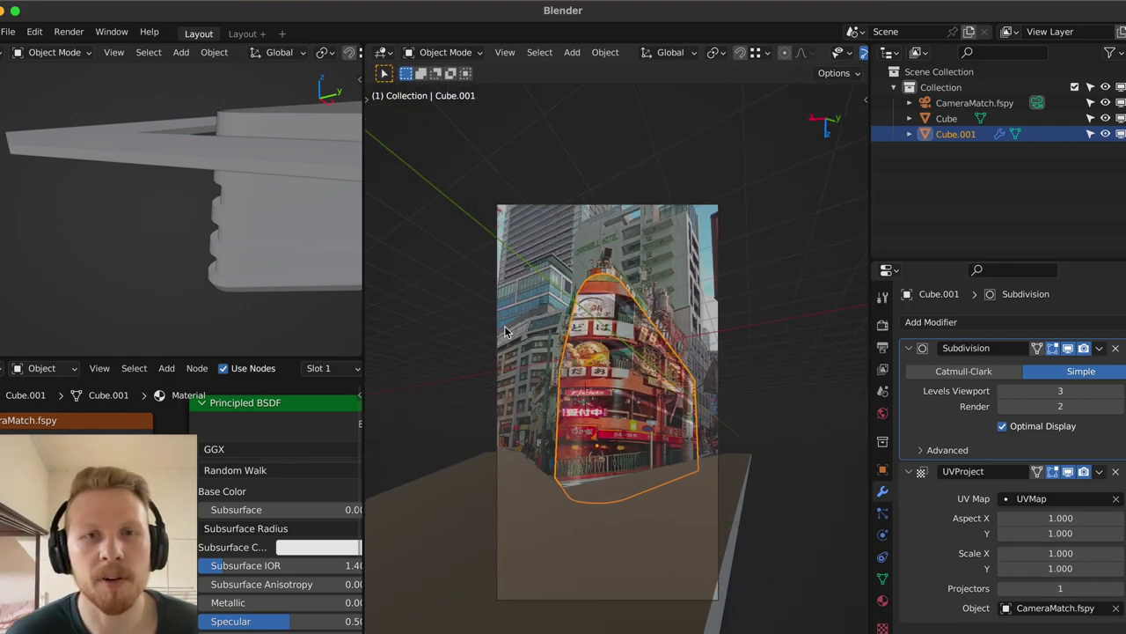
pyautogui.scroll(2, 564, 356)
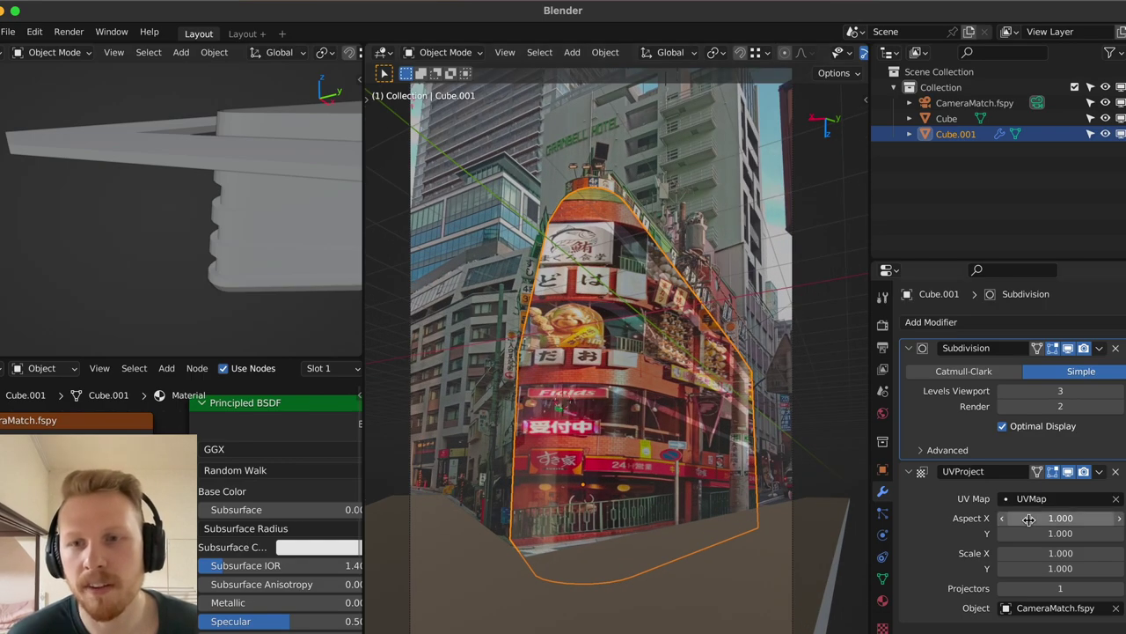
pyautogui.scroll(2, 695, 504)
pyautogui.moveTo(1036, 533); pyautogui.dragTo(1124, 534)
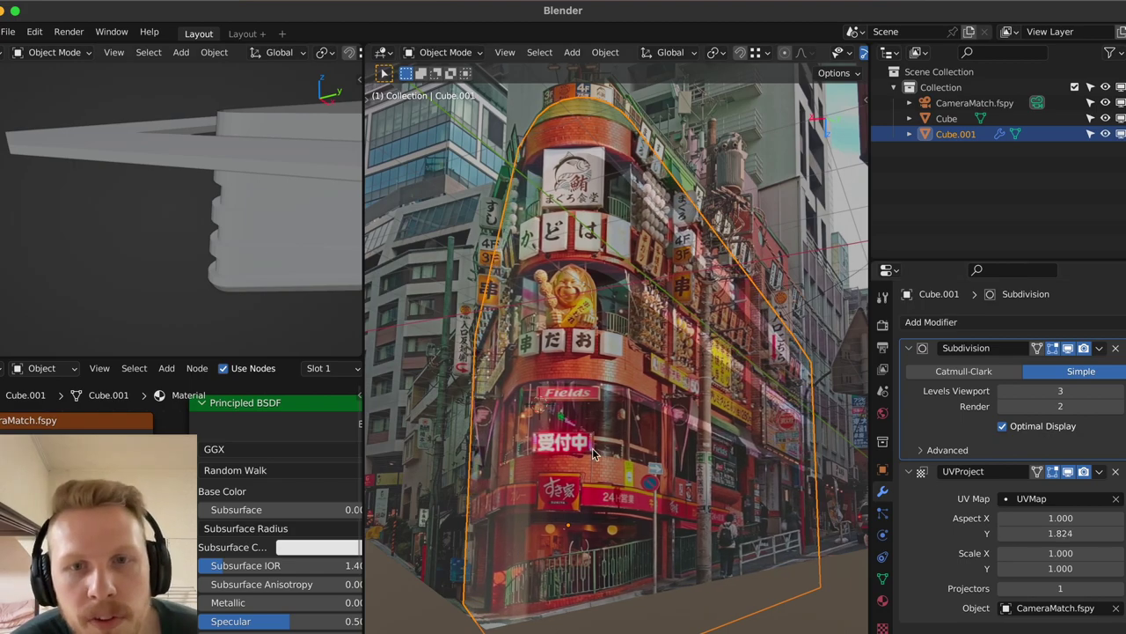
# Examine the projected texture around the building's long side, then return to the camera view and select the building.
pyautogui.scroll(-5, 591, 448)
pyautogui.click(670, 415)
pyautogui.moveTo(600, 405); pyautogui.dragTo(702, 393, button='middle')
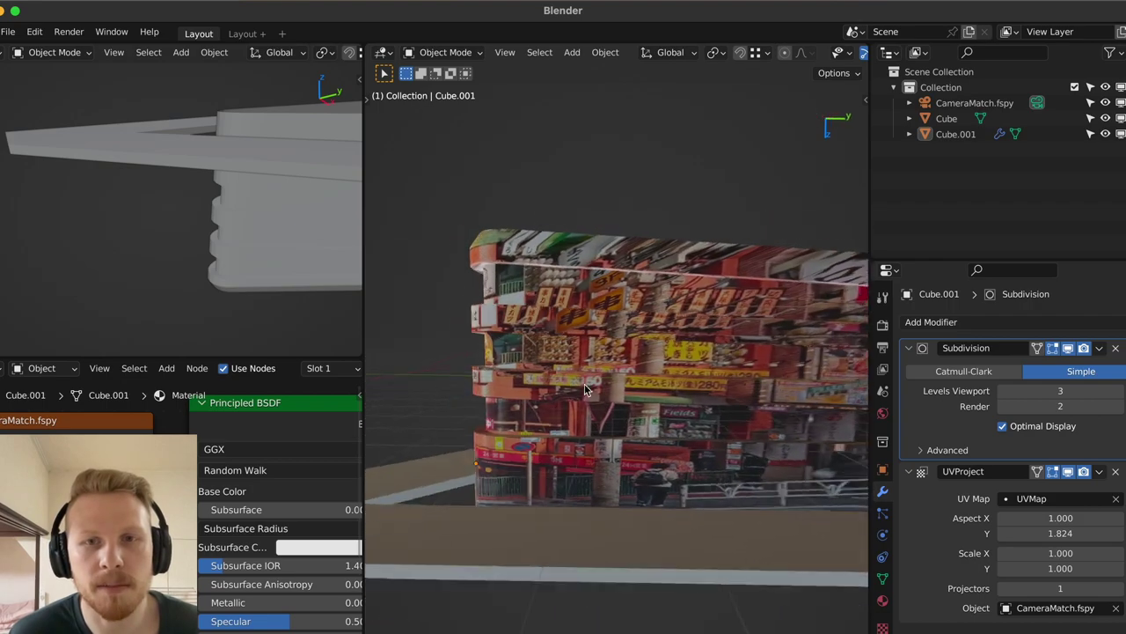
pyautogui.moveTo(479, 380); pyautogui.dragTo(680, 386, button='middle')
pyautogui.press('KP_0')
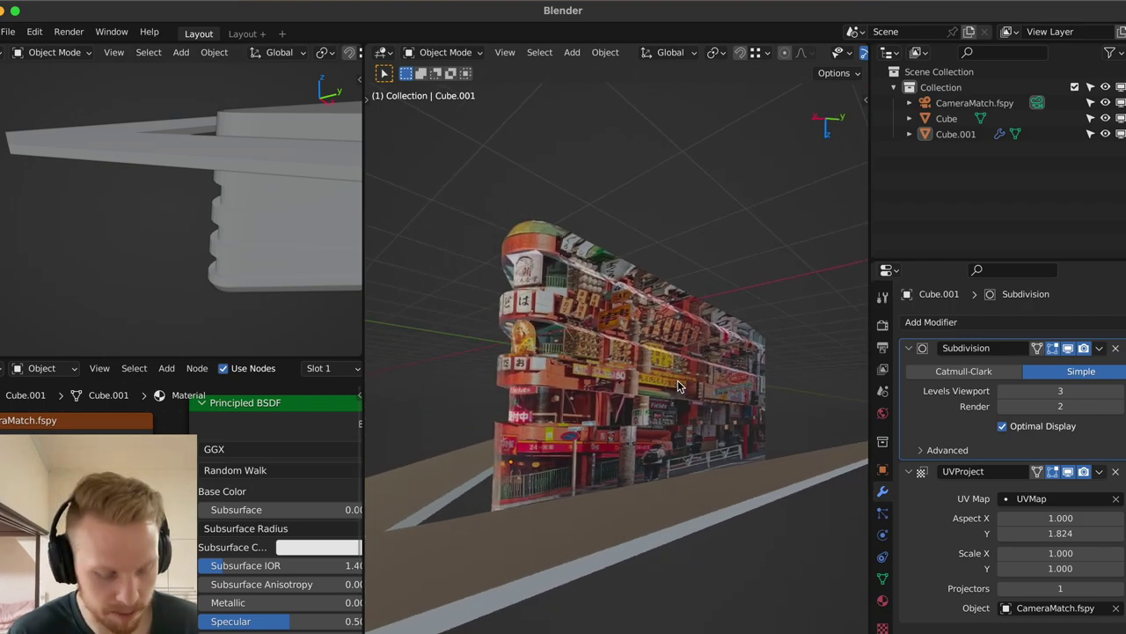
pyautogui.scroll(4, 662, 329)
pyautogui.scroll(-2, 609, 270)
pyautogui.click(646, 248)
pyautogui.scroll(2, 647, 249)
pyautogui.scroll(-1, 647, 249)
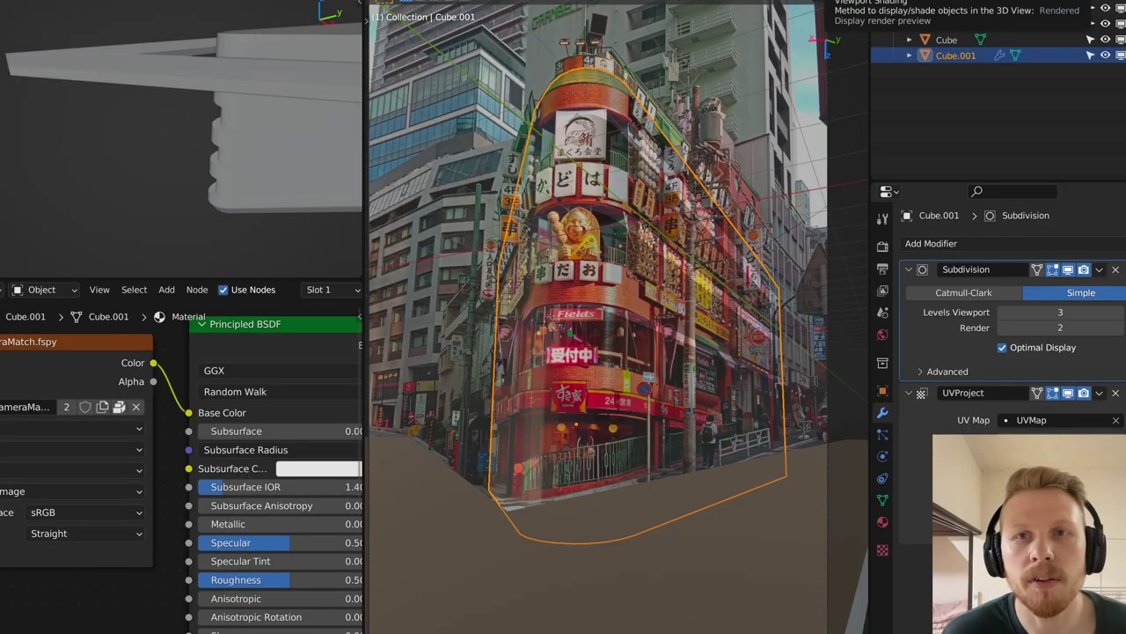
# Switch the camera viewport to rendered shading and cut the world's Background link to the World Output.
pyautogui.click(842, 1)
pyautogui.scroll(-2, 616, 317)
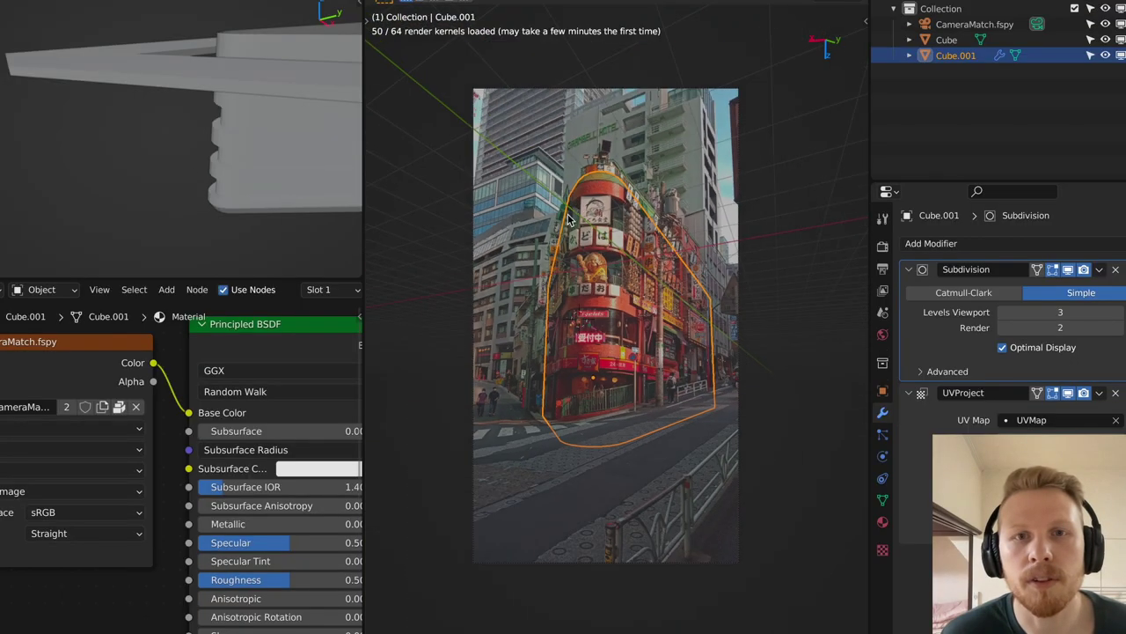
pyautogui.click(43, 290)
pyautogui.click(40, 344)
pyautogui.keyDown('ctrl'); pyautogui.moveTo(293, 377); pyautogui.dragTo(237, 510, button='right'); pyautogui.keyUp('ctrl')
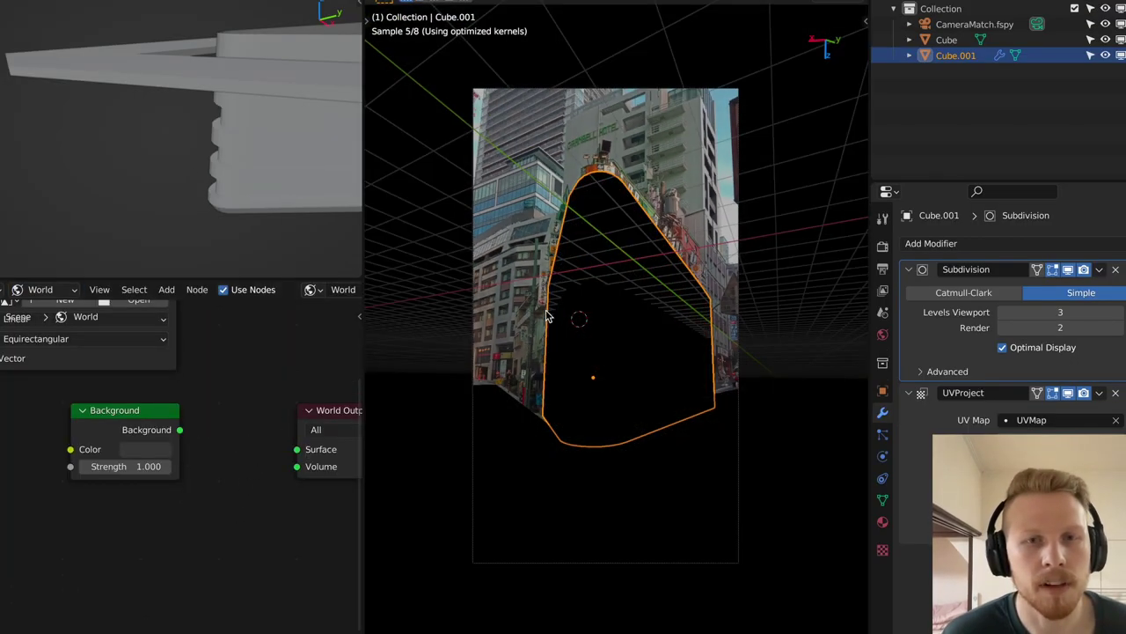
# Turn off the CameraMatch.fspy camera's background image and hide the floor grid in the camera viewport.
pyautogui.click(684, 273)
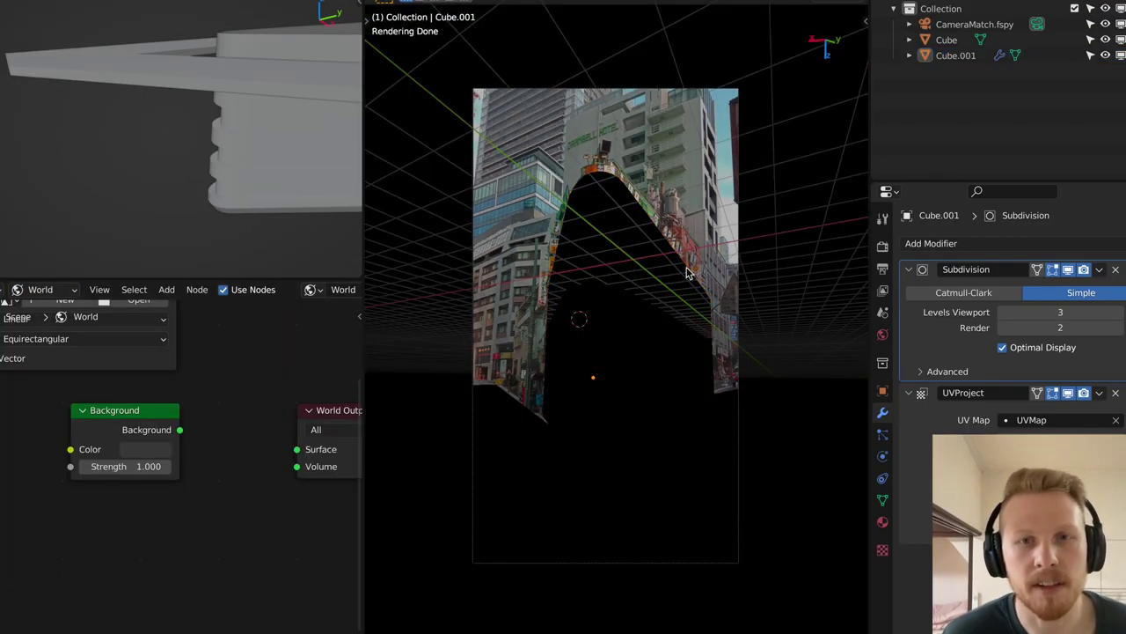
pyautogui.click(973, 24)
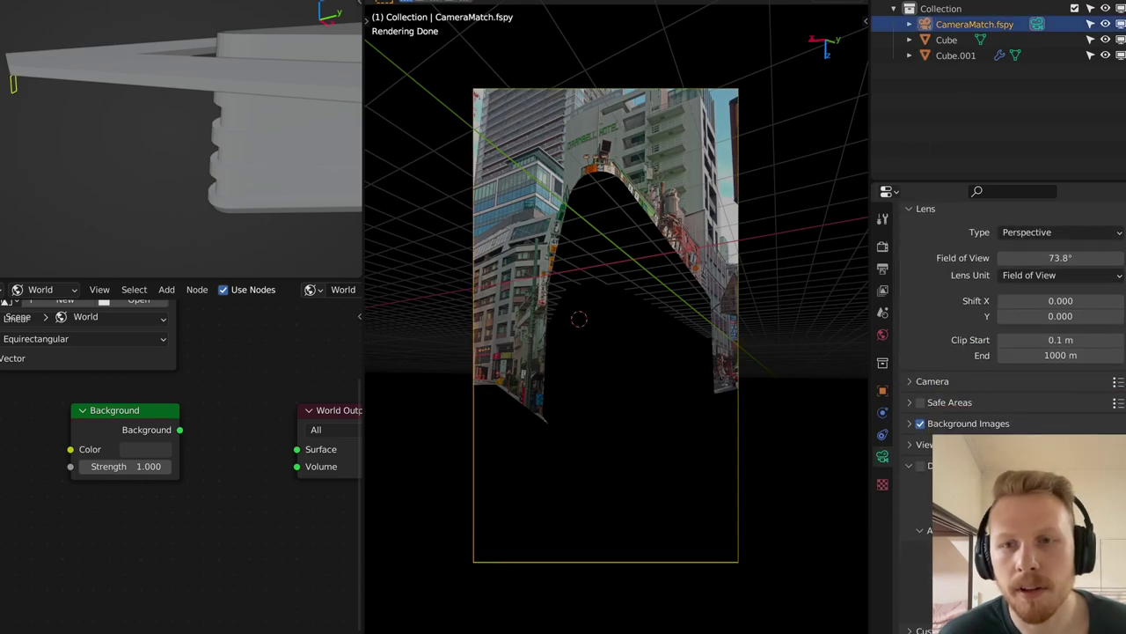
pyautogui.click(919, 425)
pyautogui.click(784, 2)
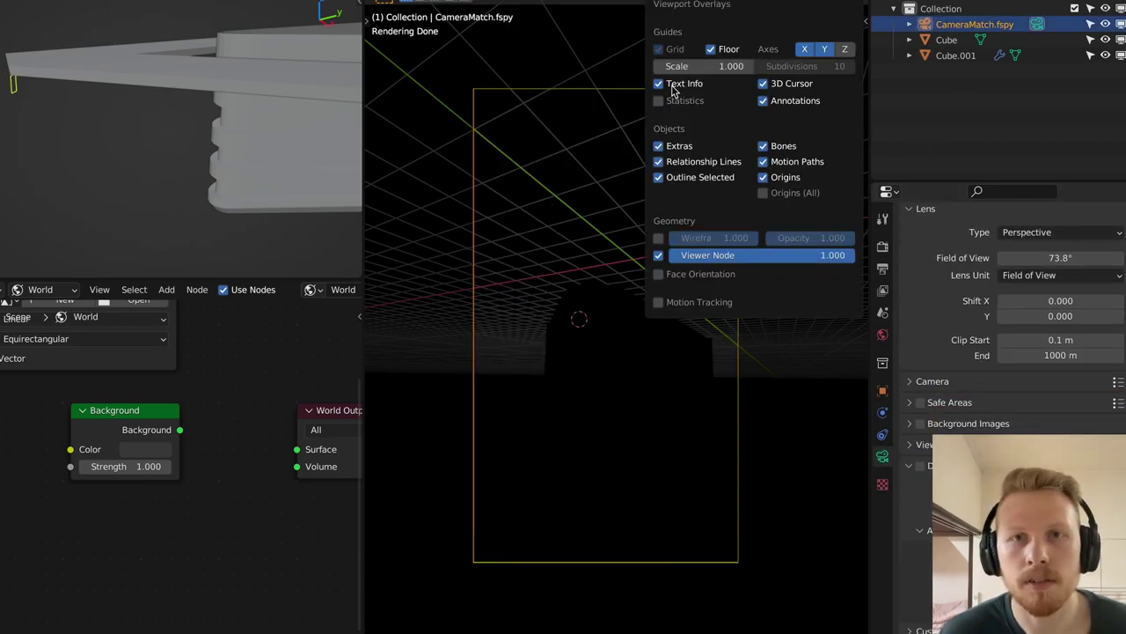
pyautogui.click(711, 49)
# Add an area light to the scene, place it above the building and scale it up.
pyautogui.hotkey('shift', 'a')
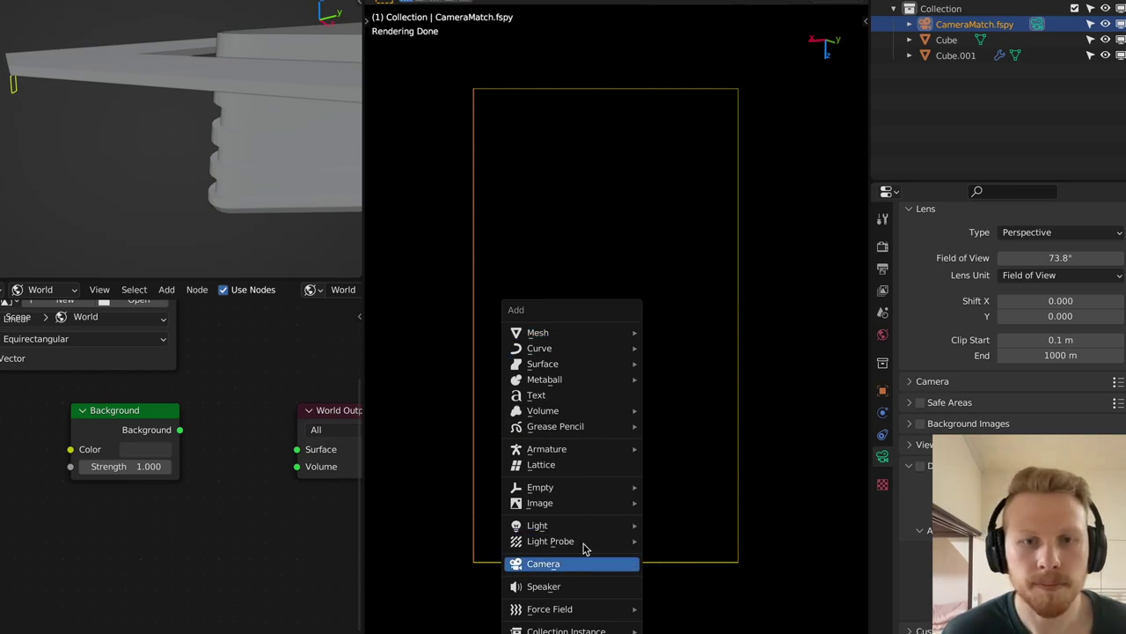
pyautogui.moveTo(594, 525)
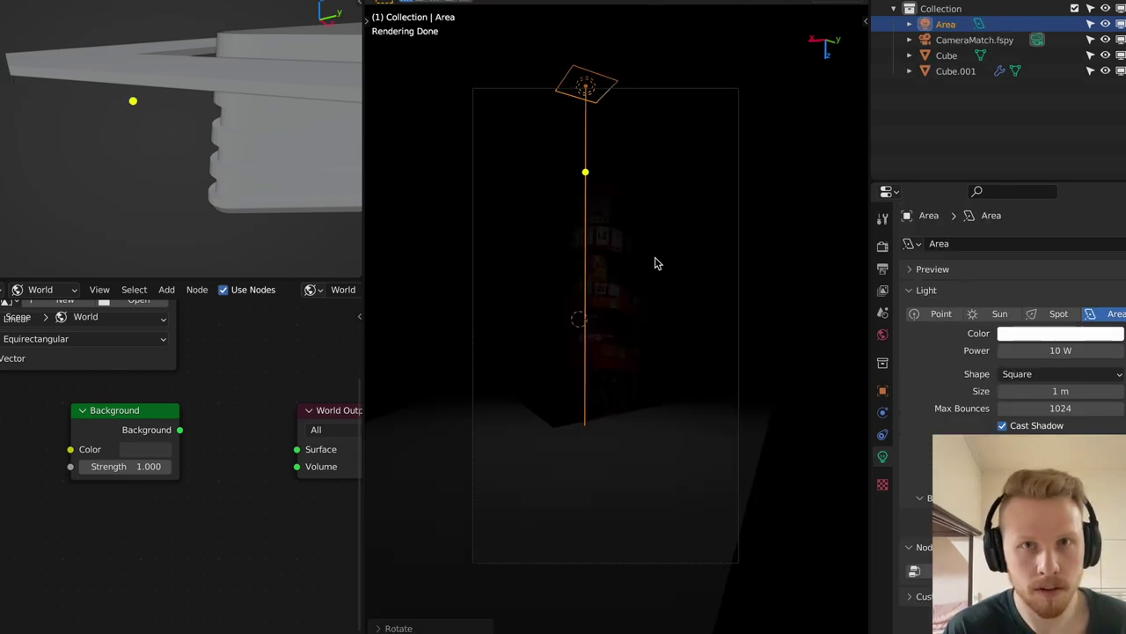
pyautogui.press('s')
pyautogui.click(667, 330)
# Set the area light's power to about 483.8 W, and rotate and move it to light the building's rounded front.
pyautogui.moveTo(1051, 350); pyautogui.dragTo(1119, 350)
pyautogui.press('r')
pyautogui.press('r')
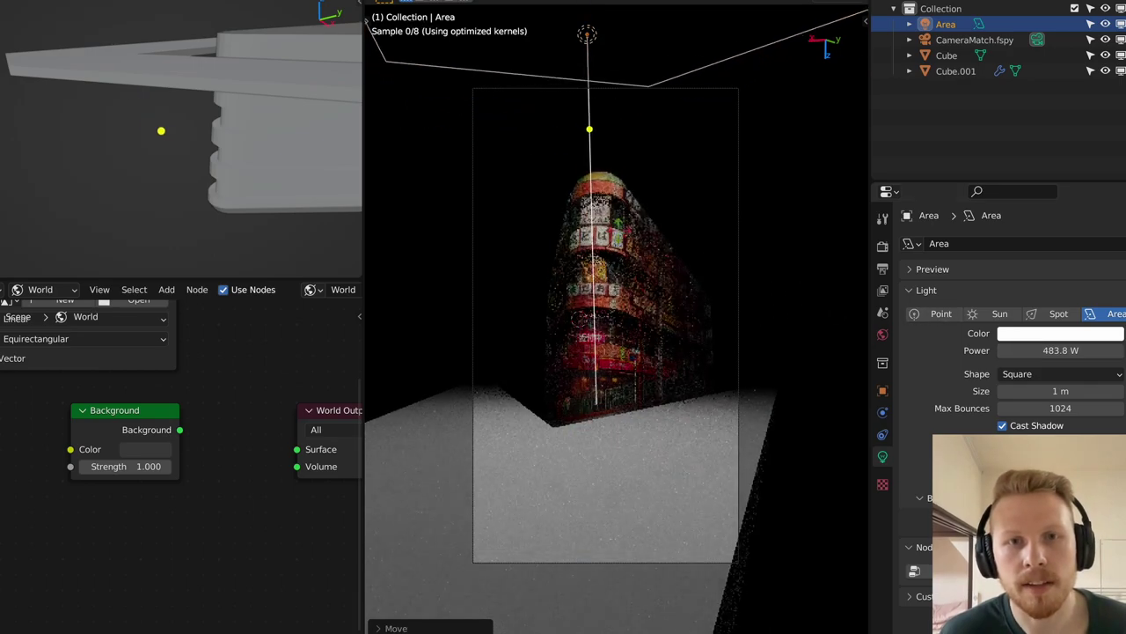
pyautogui.click(619, 252)
pyautogui.click(643, 292)
pyautogui.scroll(6, 607, 238)
pyautogui.scroll(-4, 592, 210)
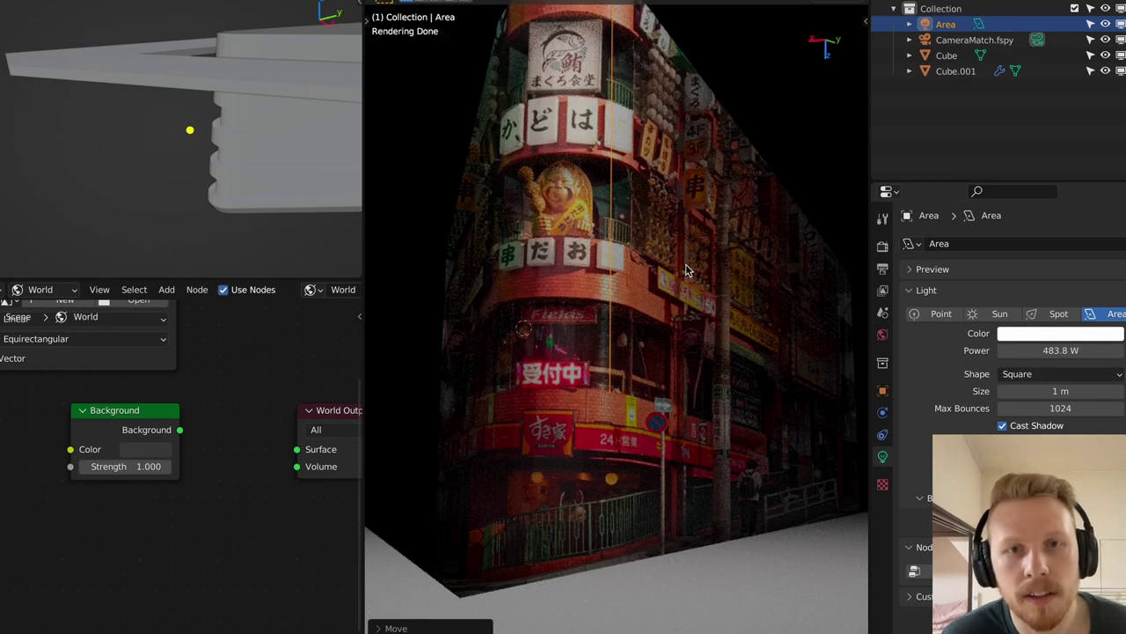
pyautogui.scroll(3, 581, 167)
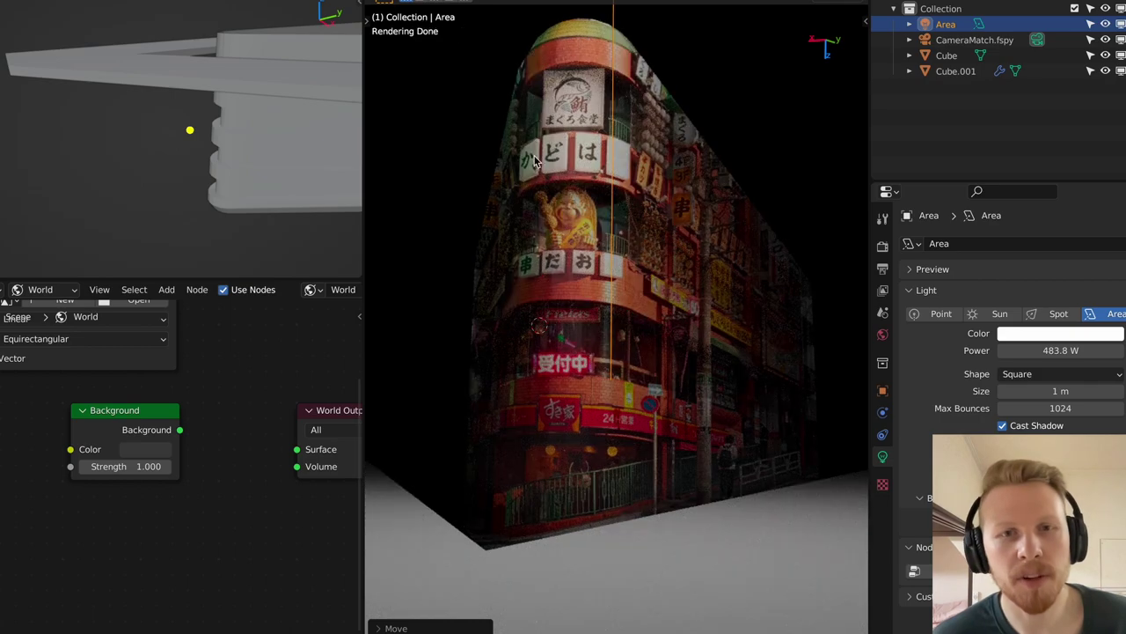
# Add a Bump node to the corner building's material, between the image texture and the Principled BSDF.
pyautogui.click(457, 244)
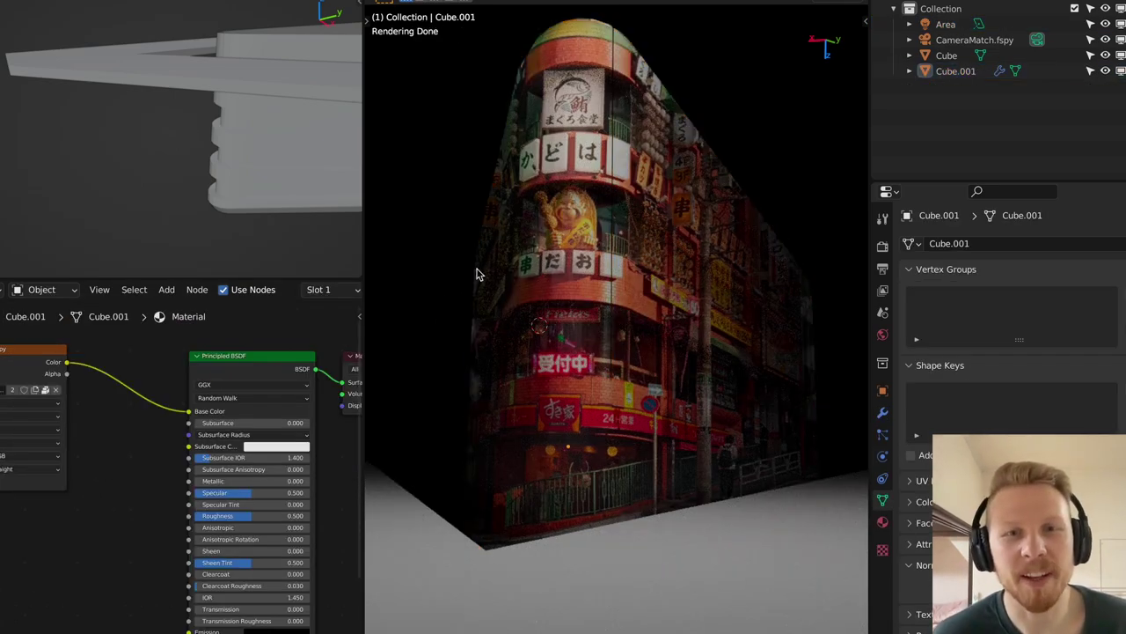
pyautogui.hotkey('shift', 'a')
pyautogui.click(111, 411)
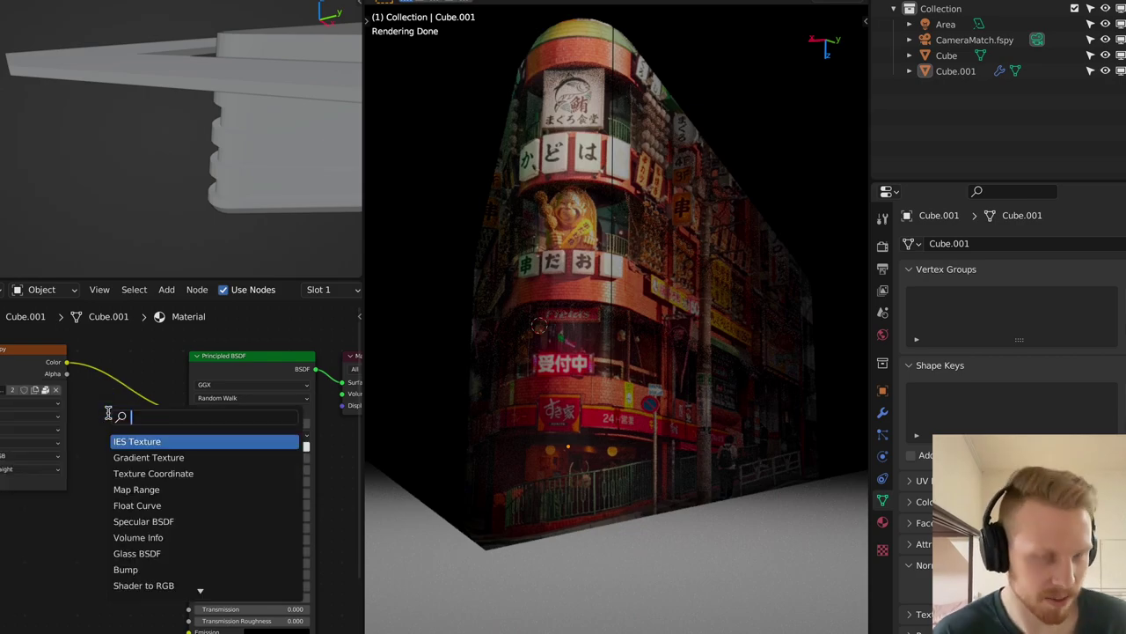
pyautogui.write('bu')
pyautogui.press('Return')
pyautogui.click(97, 459)
# Connect the image texture's Color to the Bump node's Height and its Normal output to the Principled BSDF's Normal.
pyautogui.scroll(3, 264, 394)
pyautogui.moveTo(147, 432); pyautogui.dragTo(250, 441, button='middle')
pyautogui.scroll(1, 262, 391)
pyautogui.moveTo(142, 349); pyautogui.dragTo(188, 351)
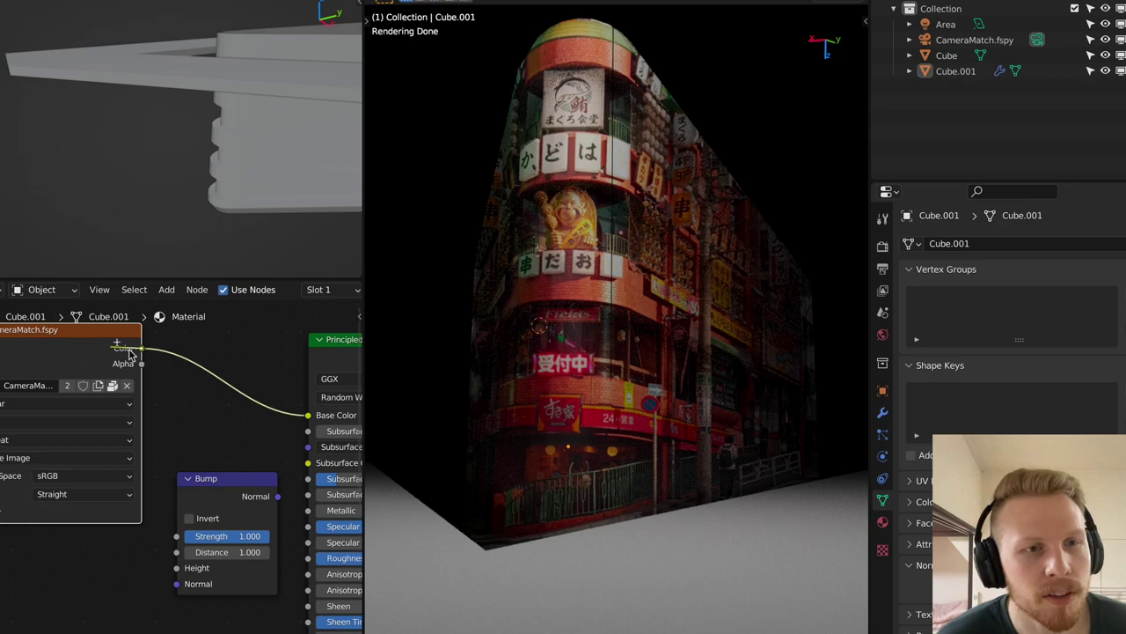
pyautogui.moveTo(214, 438); pyautogui.dragTo(109, 329, button='middle')
pyautogui.moveTo(172, 388); pyautogui.dragTo(205, 578)
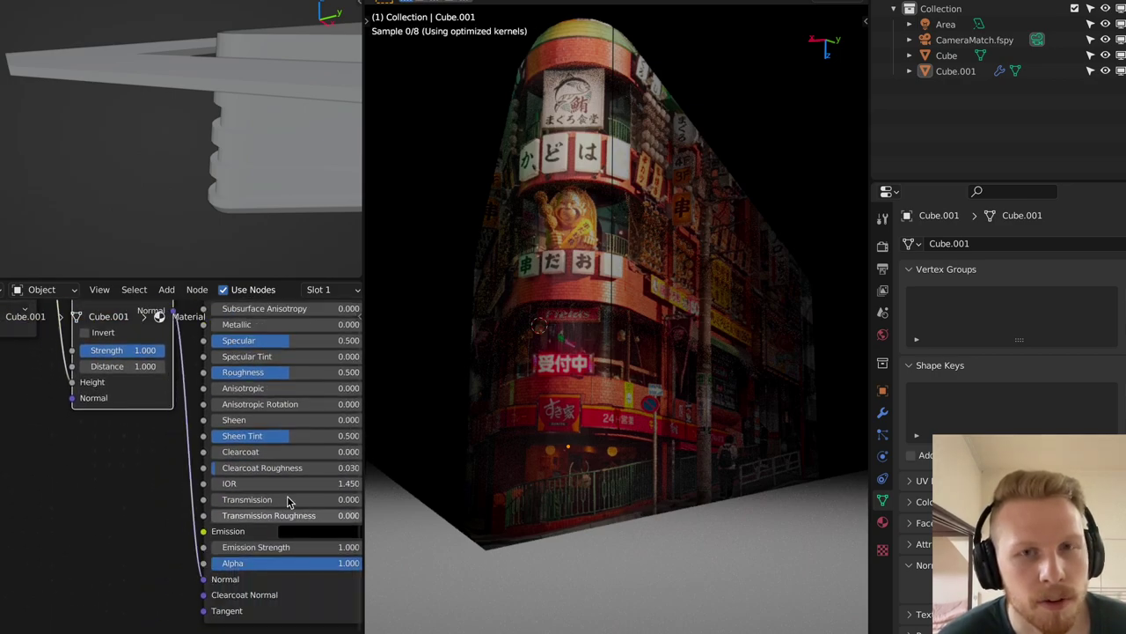
# Set the Bump node's Distance to 0.2 to soften the relief on the building's facade.
pyautogui.scroll(8, 604, 239)
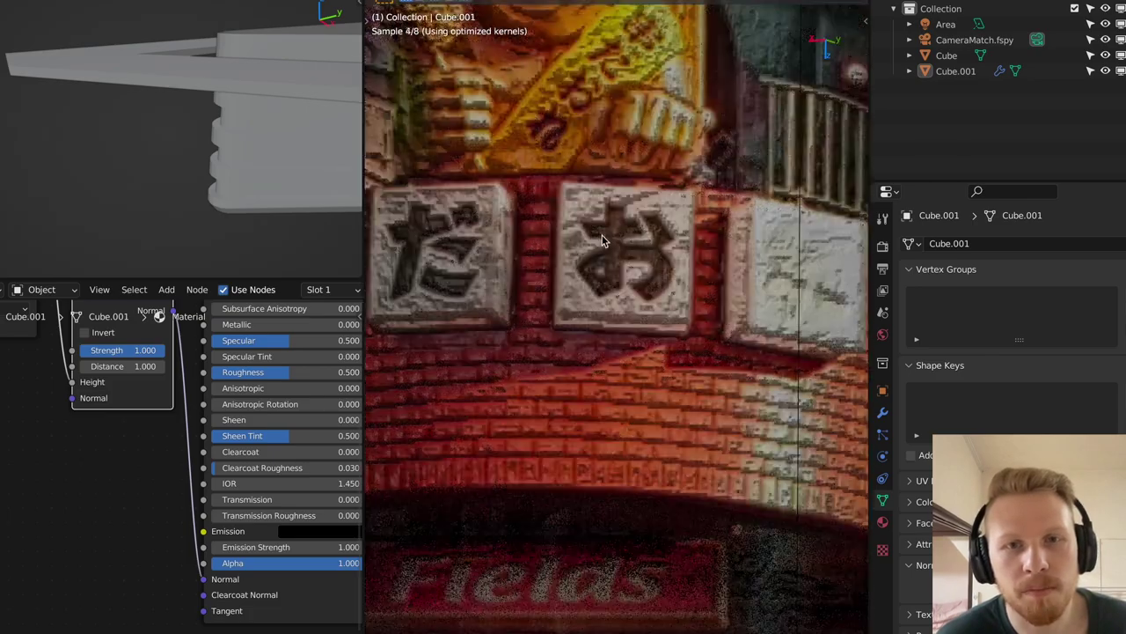
pyautogui.scroll(-10, 620, 200)
pyautogui.scroll(10, 638, 218)
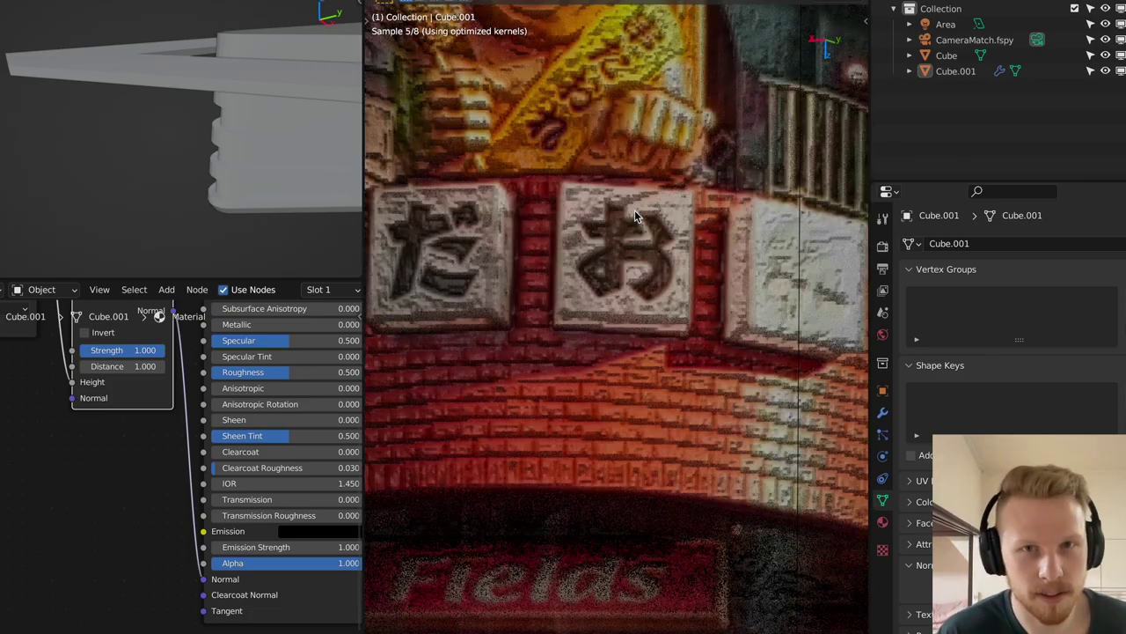
pyautogui.click(141, 366)
pyautogui.write('.2')
pyautogui.press('Return')
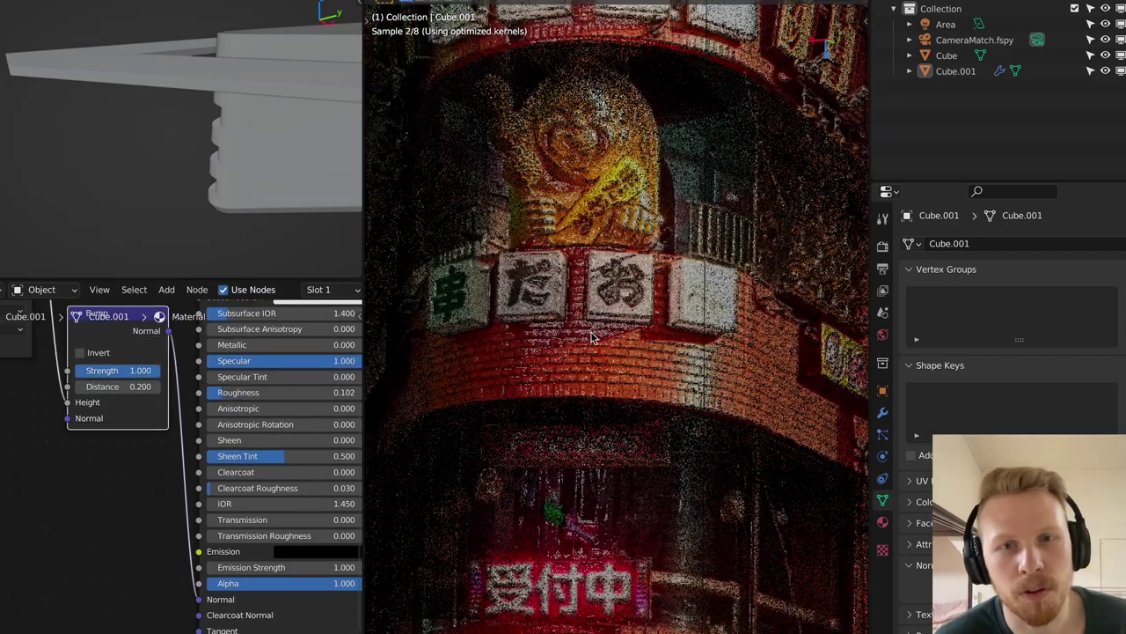
# Lower the building material's Specular to about 0.259 and the area light's size to about 0.086 m.
pyautogui.scroll(10, 585, 322)
pyautogui.scroll(-10, 586, 322)
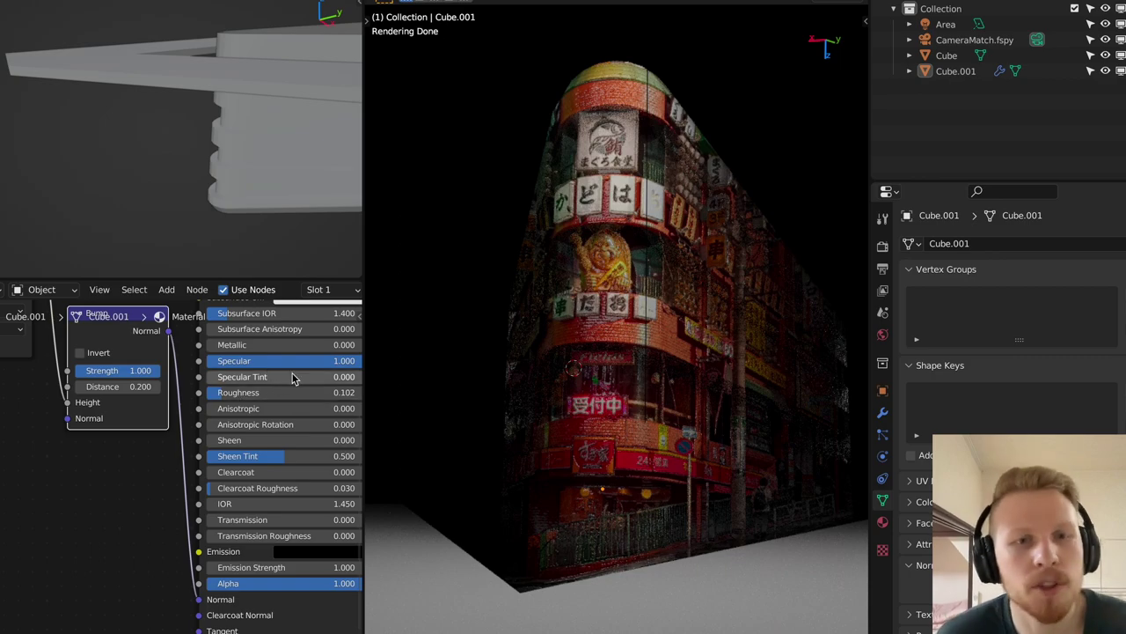
pyautogui.moveTo(295, 362); pyautogui.dragTo(244, 362)
pyautogui.click(635, 114)
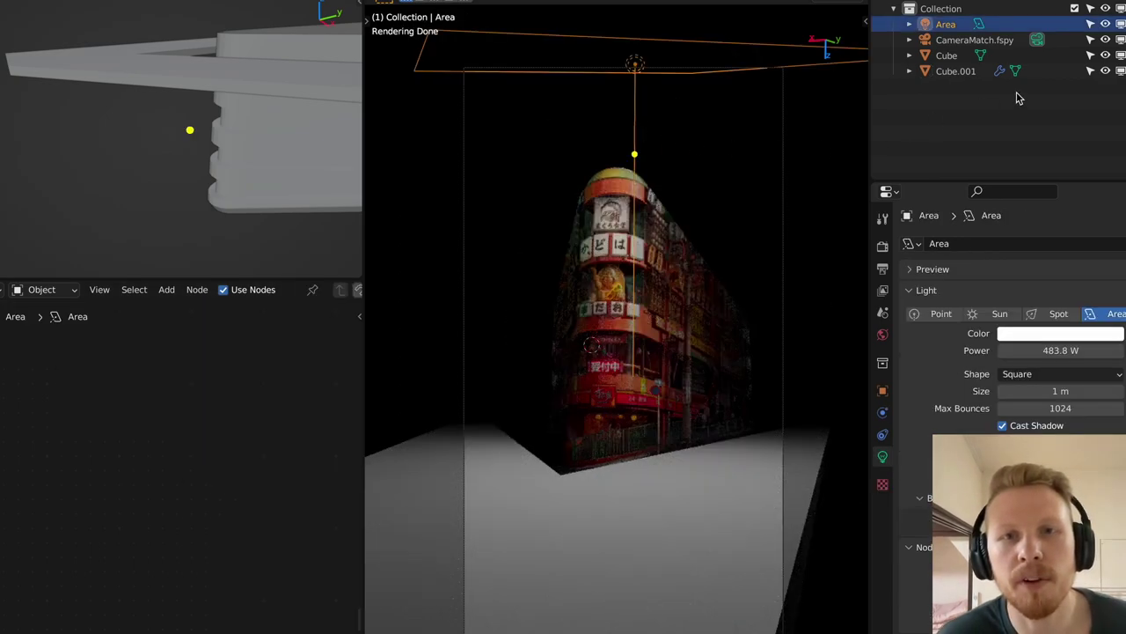
pyautogui.moveTo(1079, 392); pyautogui.dragTo(1016, 393)
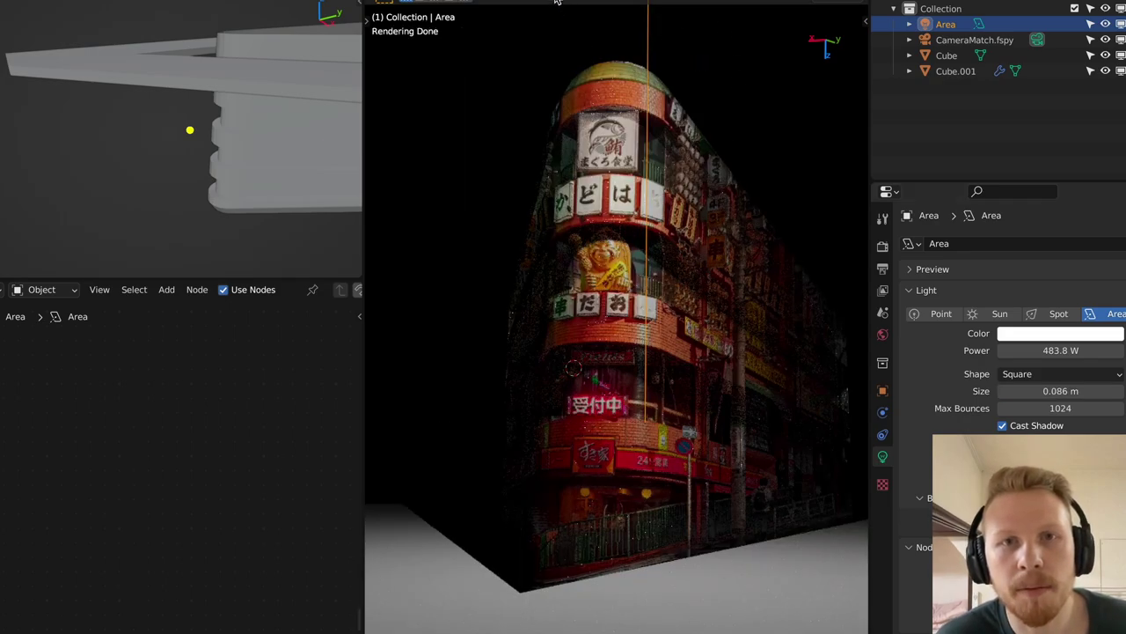
# Try to swing the area light around the building with a trackball rotation, with the 3D cursor placed on the upper facade.
pyautogui.click(557, 1)
pyautogui.click(564, 10)
pyautogui.keyDown('shift'); pyautogui.rightClick(604, 215); pyautogui.keyUp('shift')
pyautogui.press('r')
pyautogui.press('r')
pyautogui.click(721, 212)
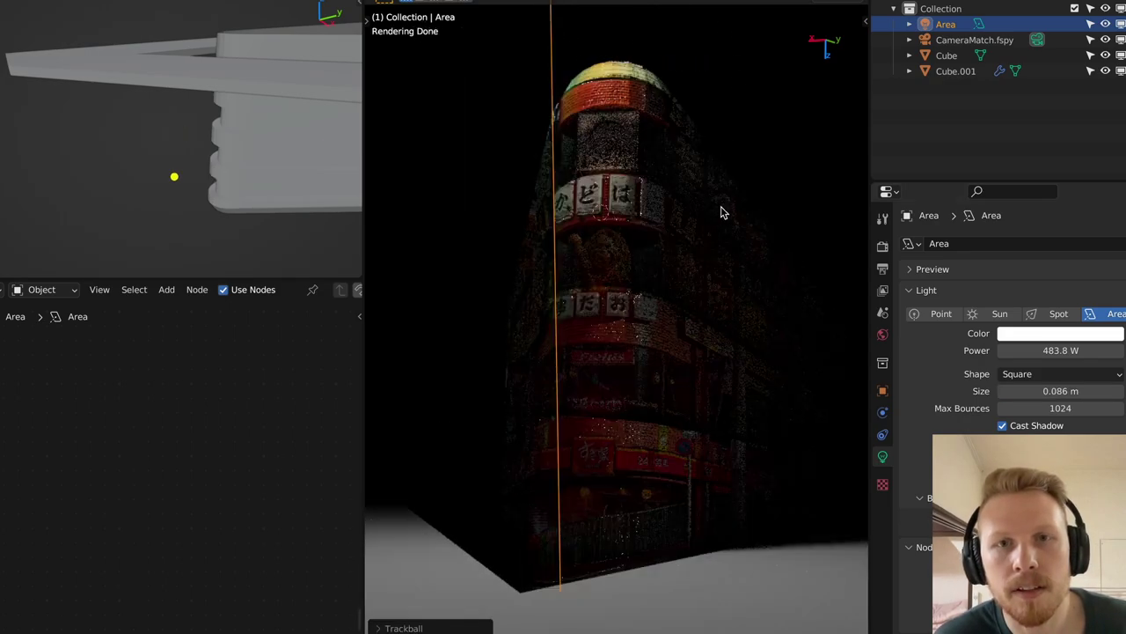
pyautogui.press('r')
pyautogui.press('r')
pyautogui.rightClick(667, 207)
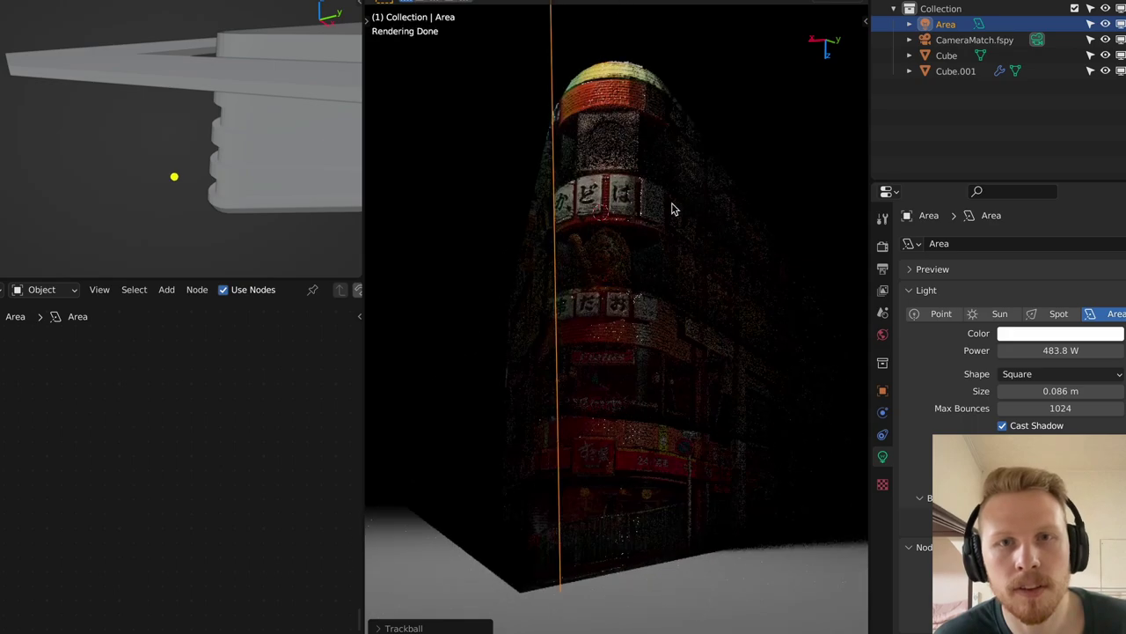
# Check the corner building's lit material in the wider view and make the CameraMatch.fspy camera active.
pyautogui.click(714, 107)
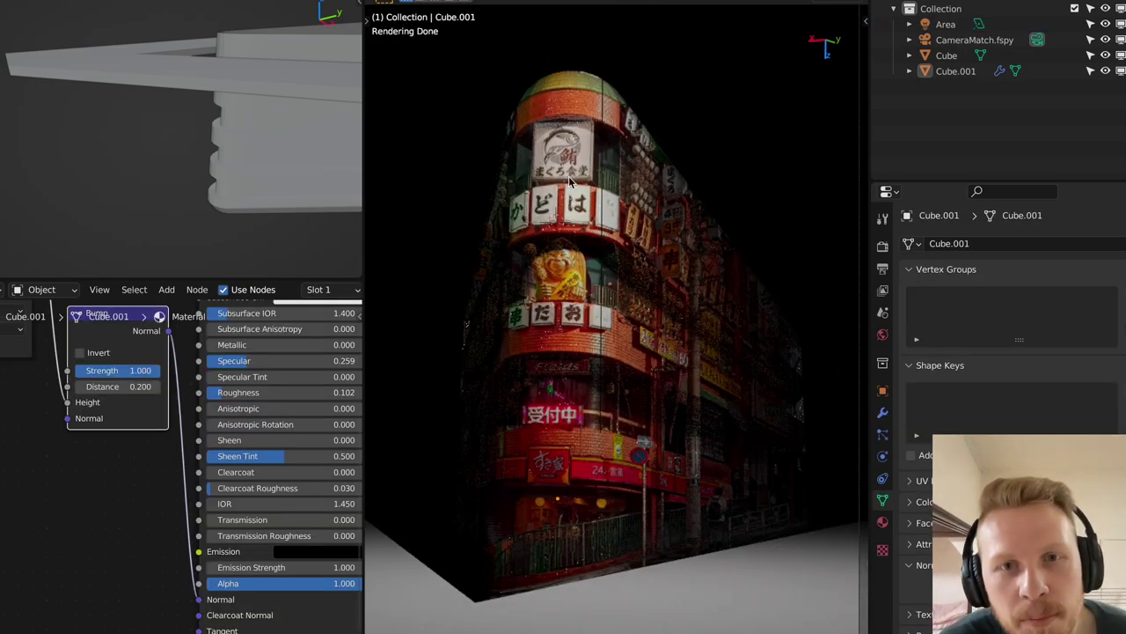
pyautogui.scroll(-2, 710, 219)
pyautogui.click(782, 209)
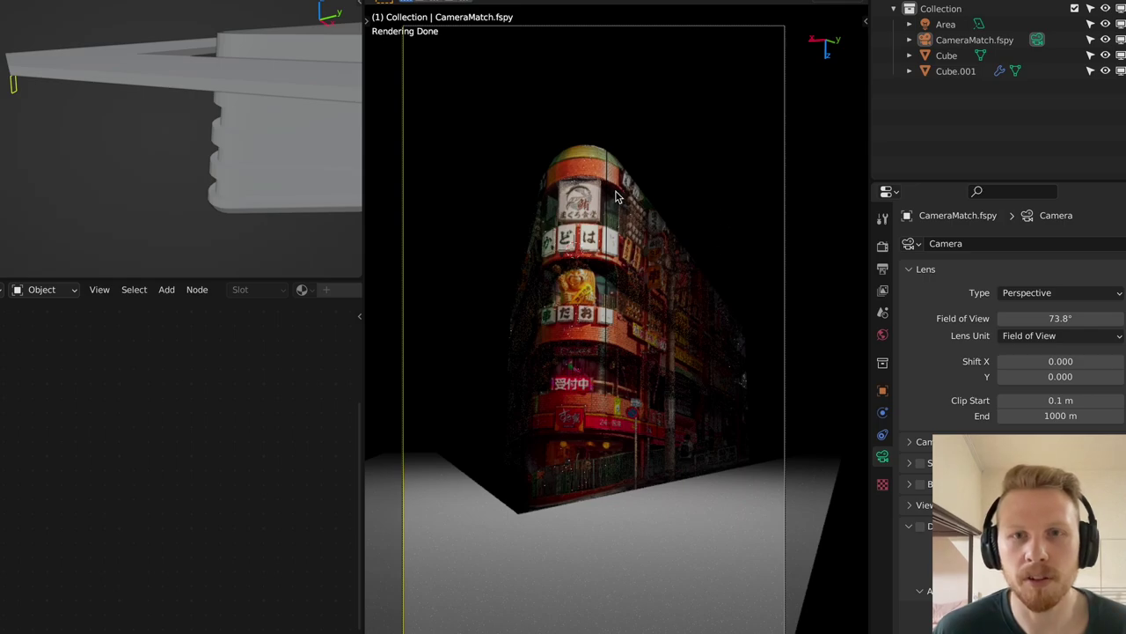
# Link the corner building's material to the ground object and copy the building's modifiers onto it.
pyautogui.click(679, 500)
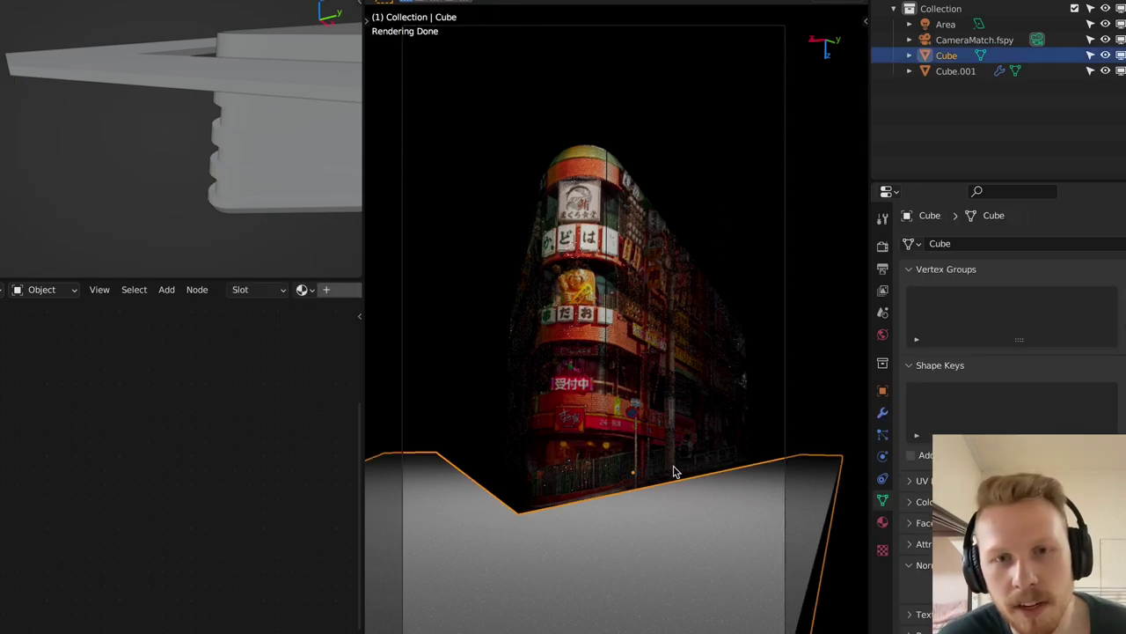
pyautogui.keyDown('shift'); pyautogui.click(599, 209); pyautogui.keyUp('shift')
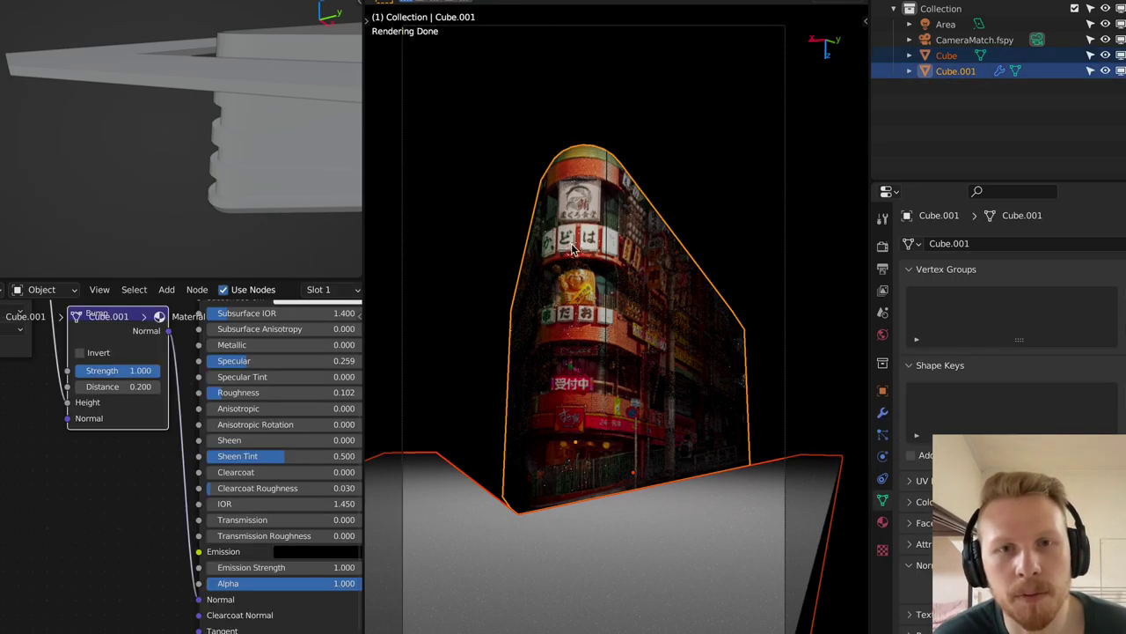
pyautogui.hotkey('ctrl', 'l')
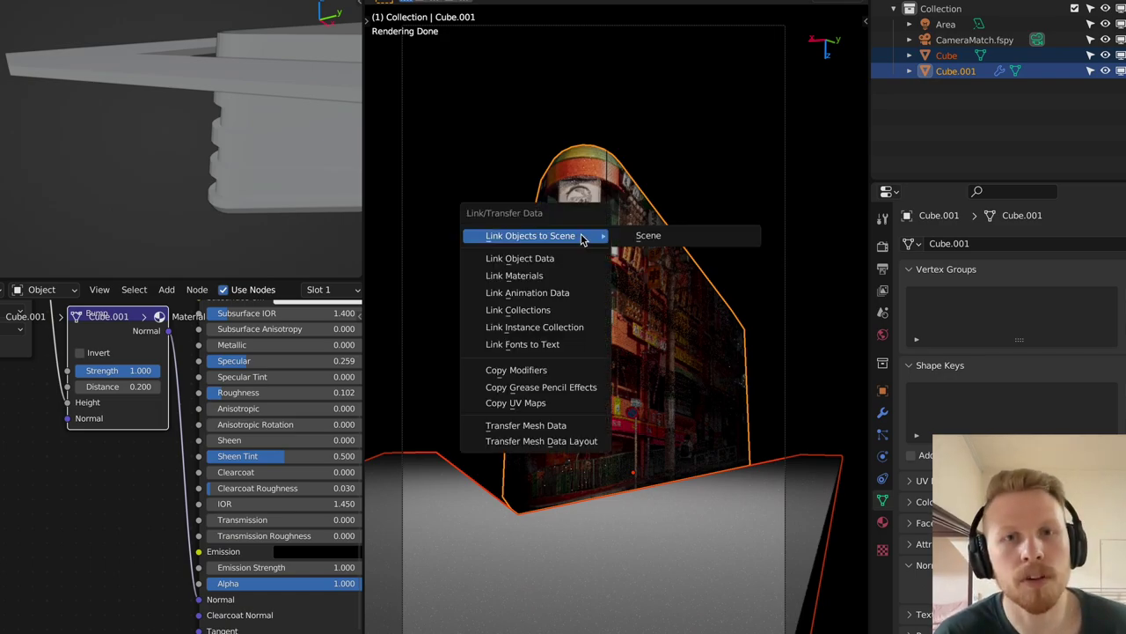
pyautogui.click(546, 275)
pyautogui.hotkey('ctrl', 'l')
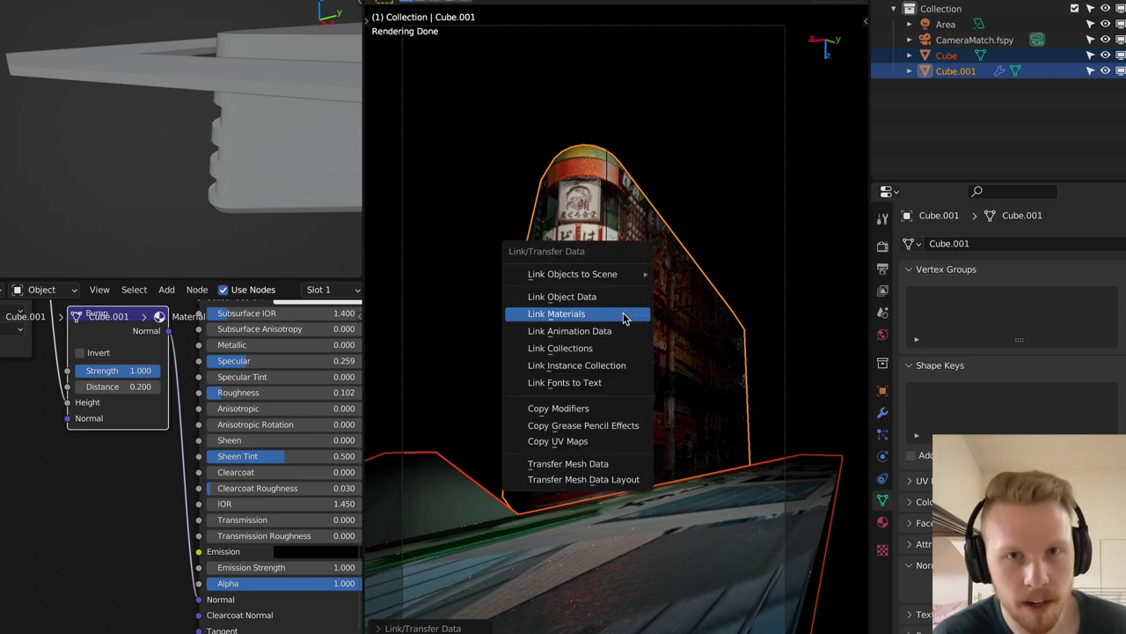
pyautogui.click(616, 408)
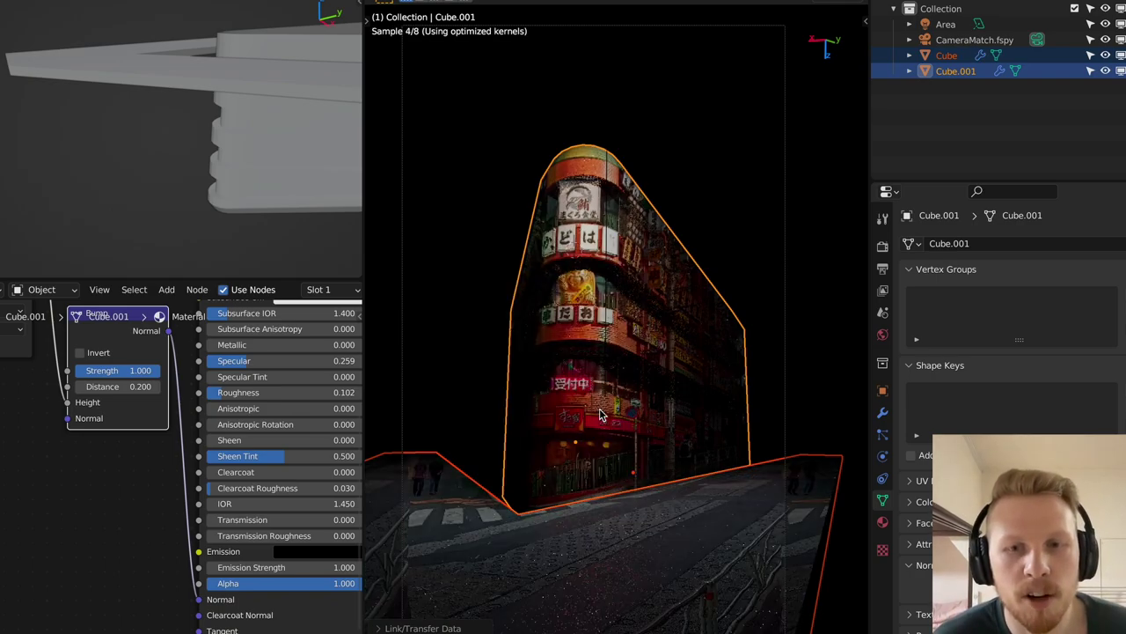
# Set the area light's power to 50 W.
pyautogui.click(502, 377)
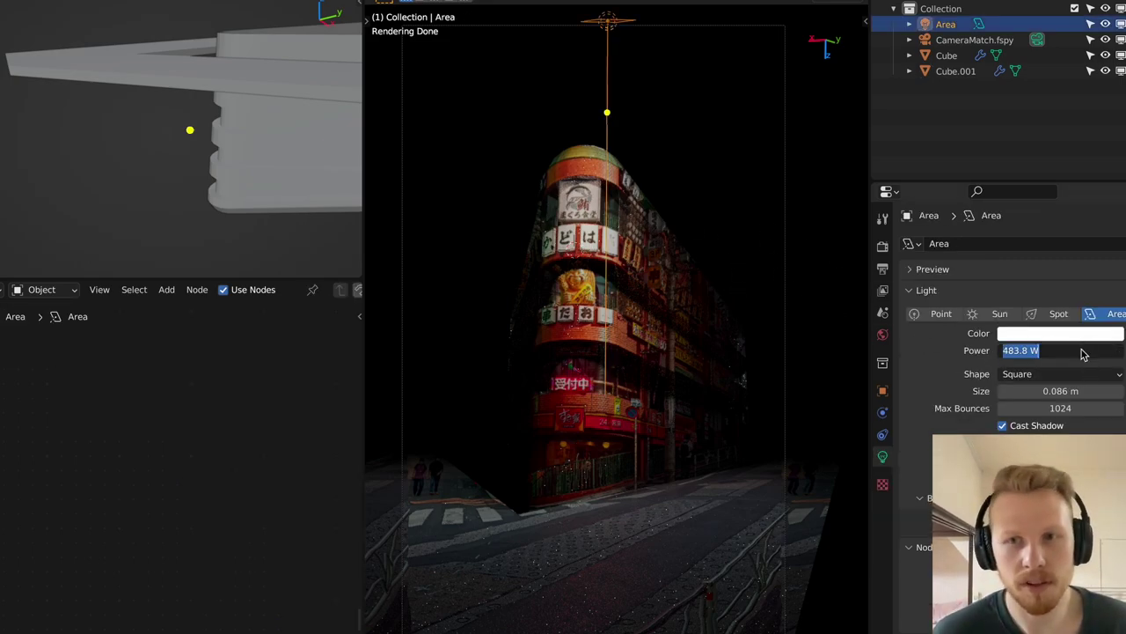
pyautogui.press('g')
pyautogui.rightClick(761, 106)
pyautogui.click(1064, 350)
pyautogui.write('50')
pyautogui.press('Return')
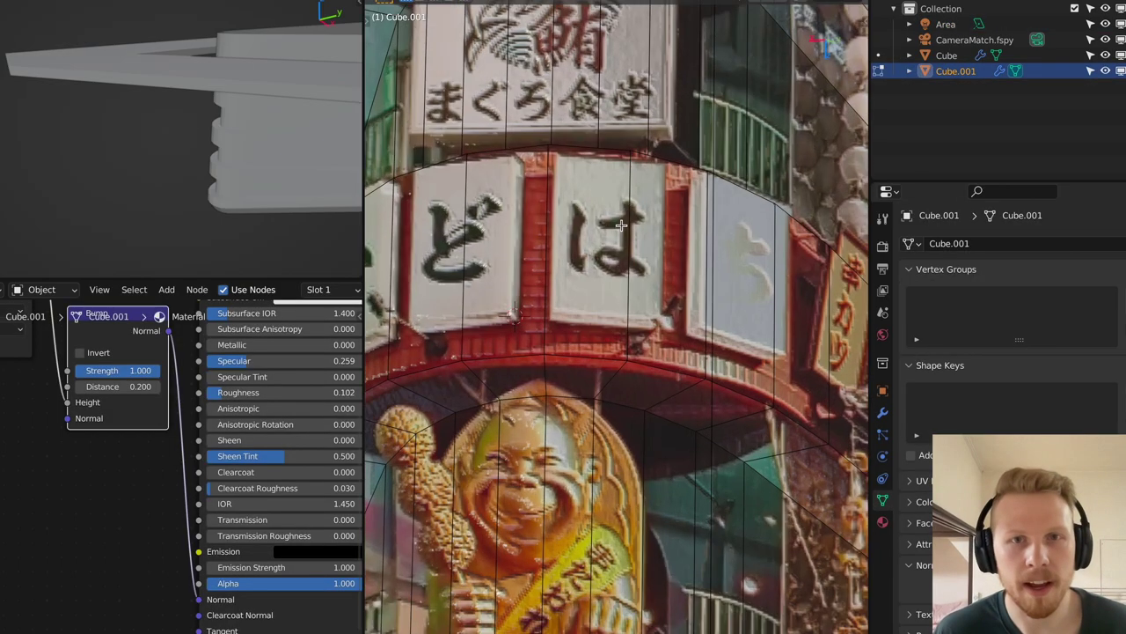
# Add a vertical loop cut to the building mesh along the edge of the は sign panel.
pyautogui.scroll(3, 471, 319)
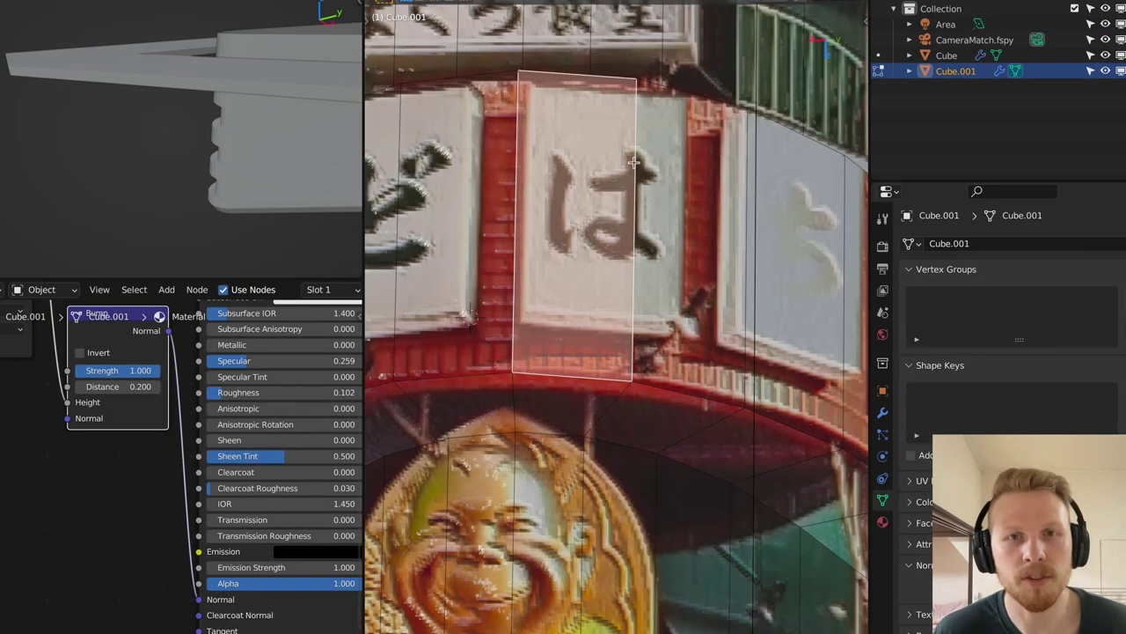
pyautogui.click(655, 82)
pyautogui.hotkey('ctrl', 'r')
pyautogui.click(625, 349)
pyautogui.click(615, 459)
# Add vertical loop cuts to the building mesh along both side edges of the ど sign panel.
pyautogui.keyDown('shift'); pyautogui.moveTo(429, 195); pyautogui.dragTo(636, 262, button='middle'); pyautogui.keyUp('shift')
pyautogui.hotkey('ctrl', 'r')
pyautogui.click(668, 145)
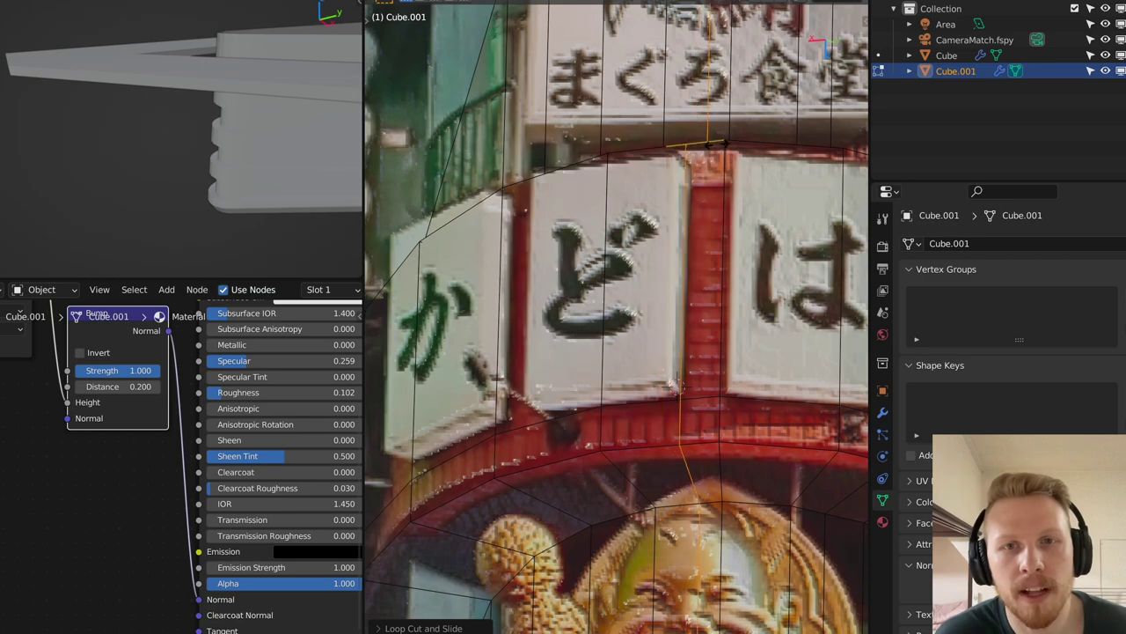
pyautogui.click(690, 143)
pyautogui.hotkey('ctrl', 'r')
pyautogui.click(554, 170)
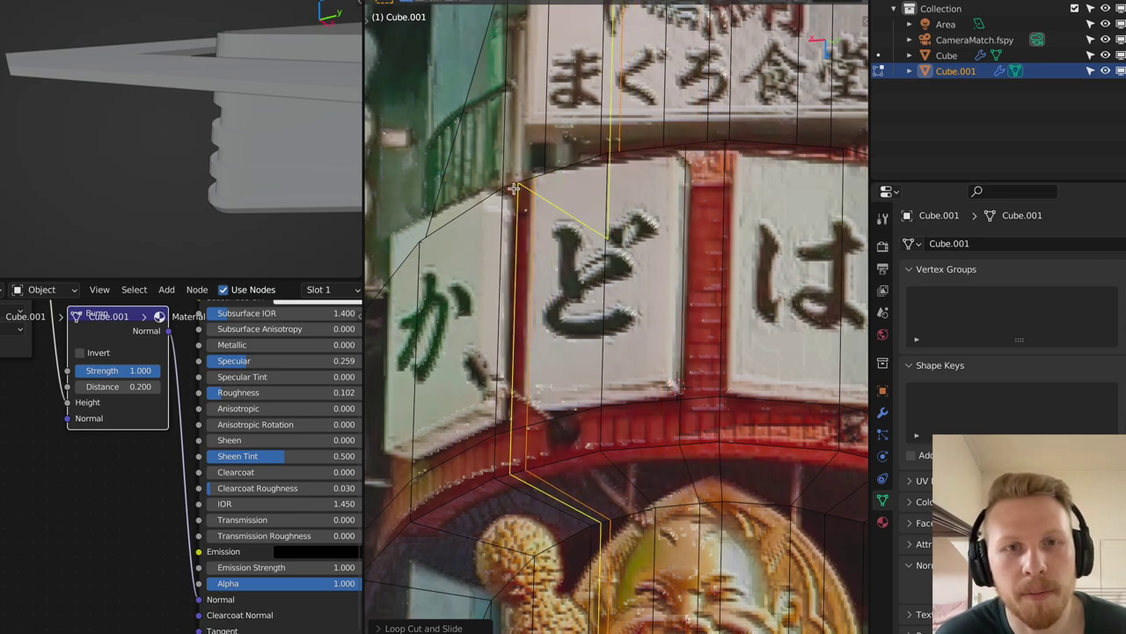
pyautogui.click(514, 187)
# Extrude the four faces of the ど and は sign panels outward from the facade and return to the camera view.
pyautogui.keyDown('shift'); pyautogui.moveTo(514, 225); pyautogui.dragTo(445, 233, button='middle'); pyautogui.keyUp('shift')
pyautogui.scroll(-2, 445, 233)
pyautogui.press('3')
pyautogui.click(549, 242)
pyautogui.keyDown('shift'); pyautogui.click(503, 241); pyautogui.keyUp('shift')
pyautogui.keyDown('shift'); pyautogui.click(641, 300); pyautogui.keyUp('shift')
pyautogui.keyDown('shift'); pyautogui.click(705, 255); pyautogui.keyUp('shift')
pyautogui.keyDown('shift'); pyautogui.moveTo(691, 242); pyautogui.dragTo(563, 308, button='middle'); pyautogui.keyUp('shift')
pyautogui.scroll(-8, 661, 208)
pyautogui.scroll(1, 649, 218)
pyautogui.scroll(6, 644, 422)
pyautogui.scroll(2, 564, 308)
pyautogui.press('e')
pyautogui.click(536, 288)
pyautogui.press('KP_0')
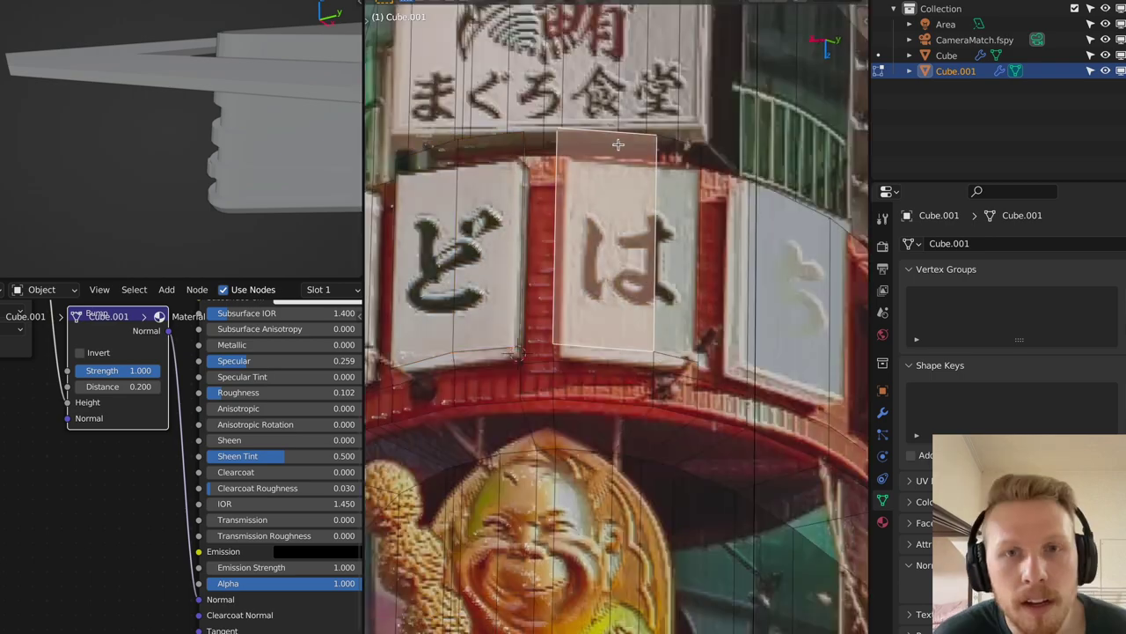
# Move the extruded sign panels' upper and lower edges to line up with the signs in the photo.
pyautogui.click(672, 176)
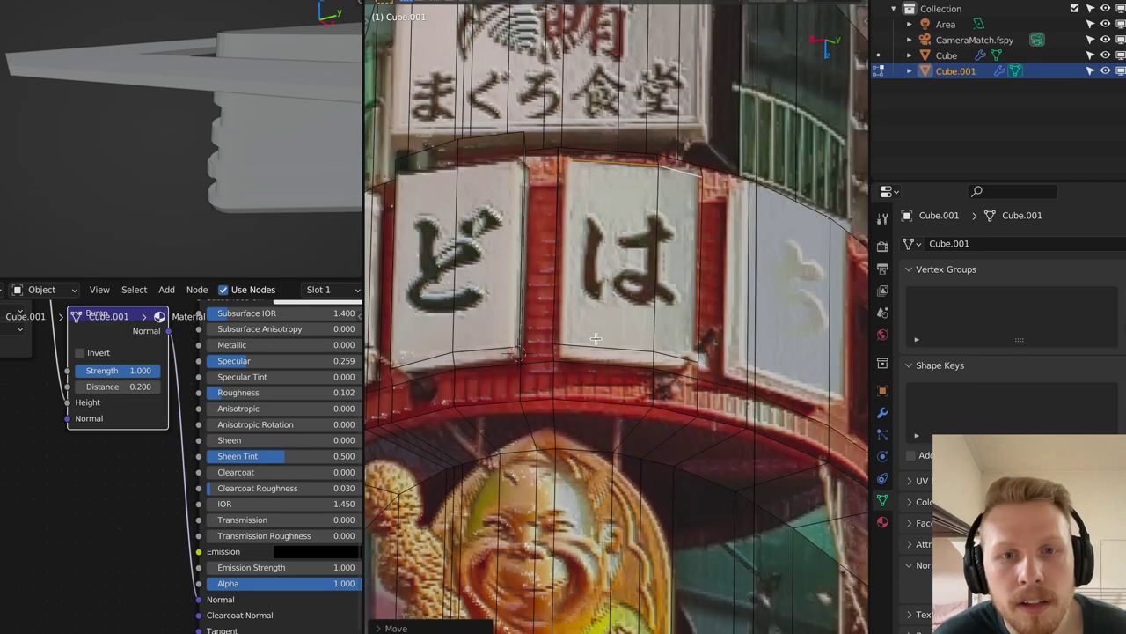
pyautogui.click(596, 345)
pyautogui.press('g')
# Add a second material slot to the building and fill it with an independent copy of Material, Material.001.
pyautogui.click(883, 522)
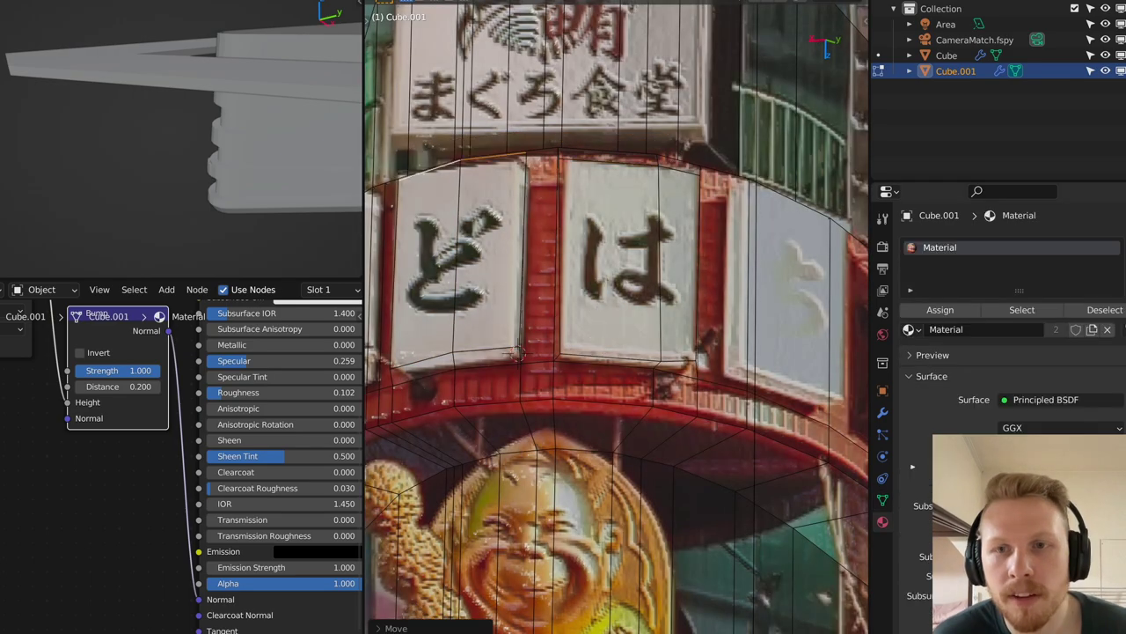
pyautogui.click(1125, 247)
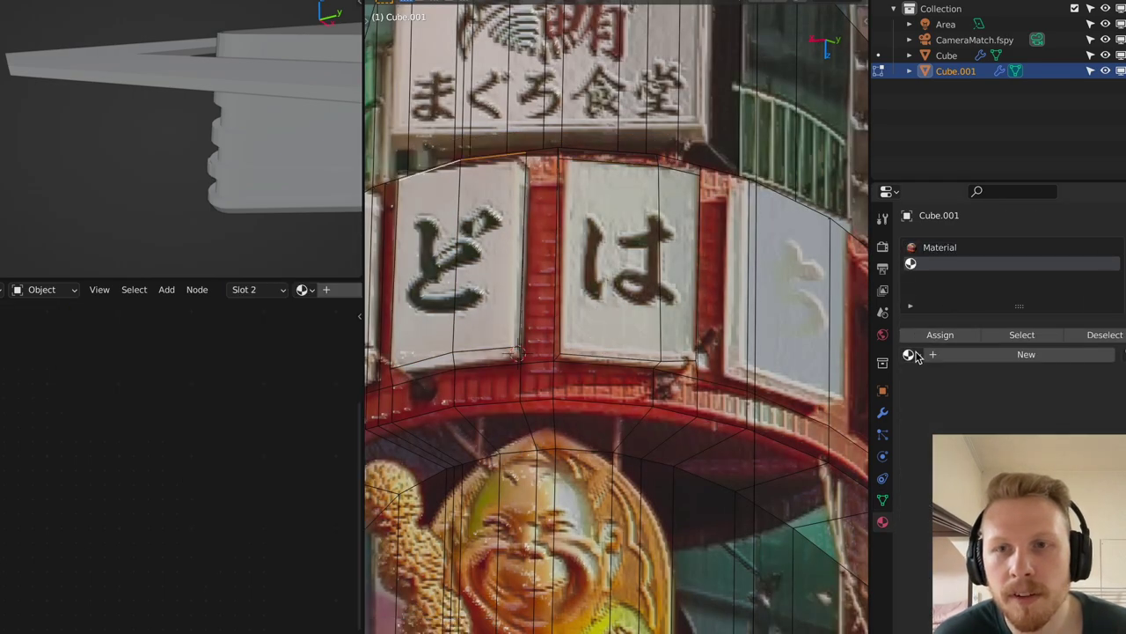
pyautogui.click(911, 353)
pyautogui.click(941, 377)
pyautogui.click(1092, 355)
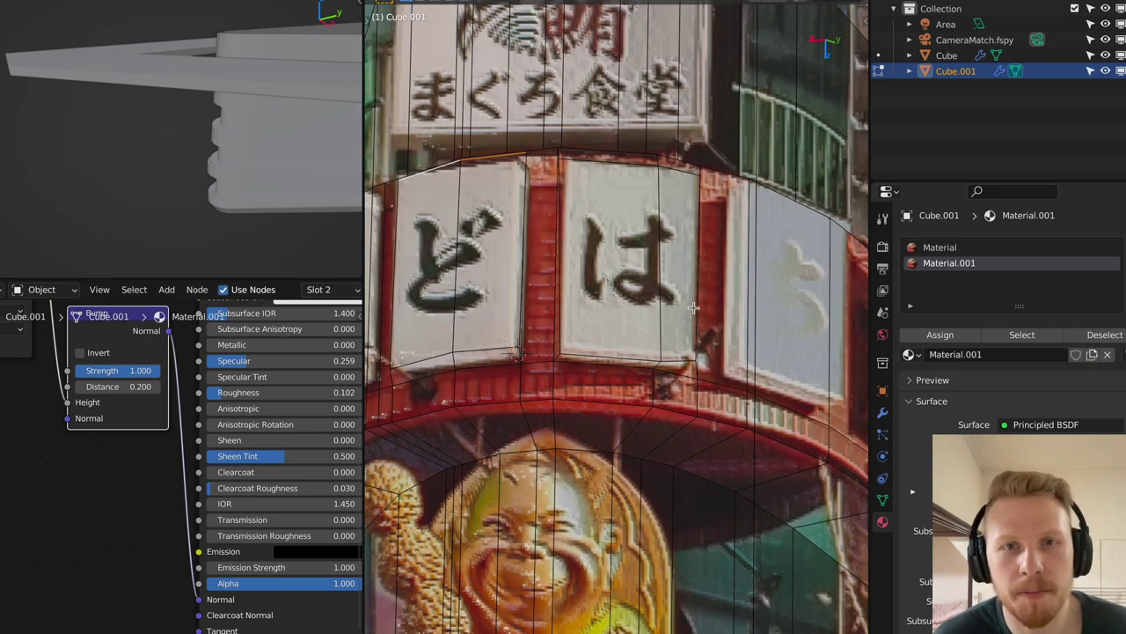
# Assign Material.001 to the four front faces of the ど and は sign panels.
pyautogui.press('3')
pyautogui.click(602, 326)
pyautogui.keyDown('shift'); pyautogui.click(676, 268); pyautogui.keyUp('shift')
pyautogui.keyDown('shift'); pyautogui.click(484, 261); pyautogui.keyUp('shift')
pyautogui.keyDown('shift'); pyautogui.click(432, 271); pyautogui.keyUp('shift')
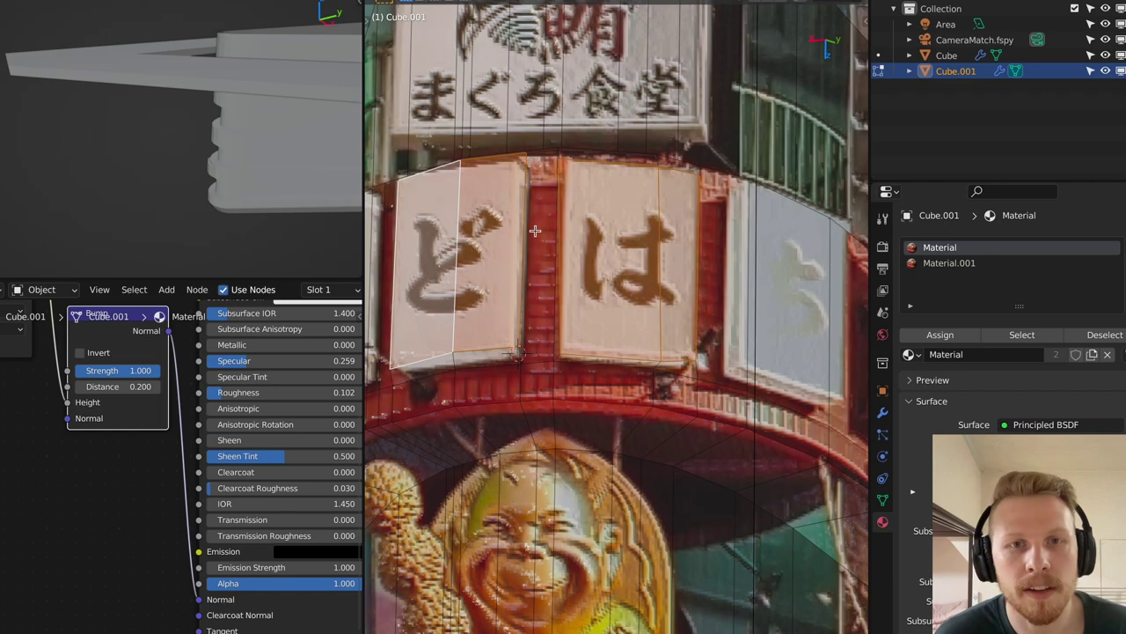
pyautogui.click(949, 263)
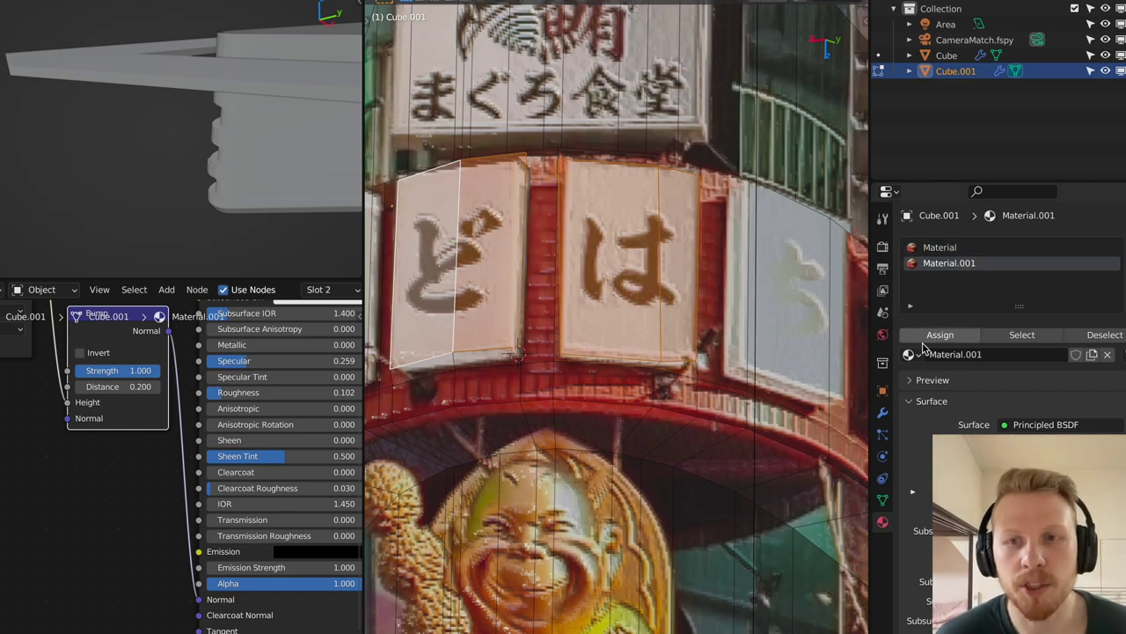
pyautogui.click(940, 335)
# Connect the photo texture's Color to the Emission input in Material.001 and view the signs in the rendered scene.
pyautogui.scroll(-3, 255, 422)
pyautogui.scroll(2, 239, 470)
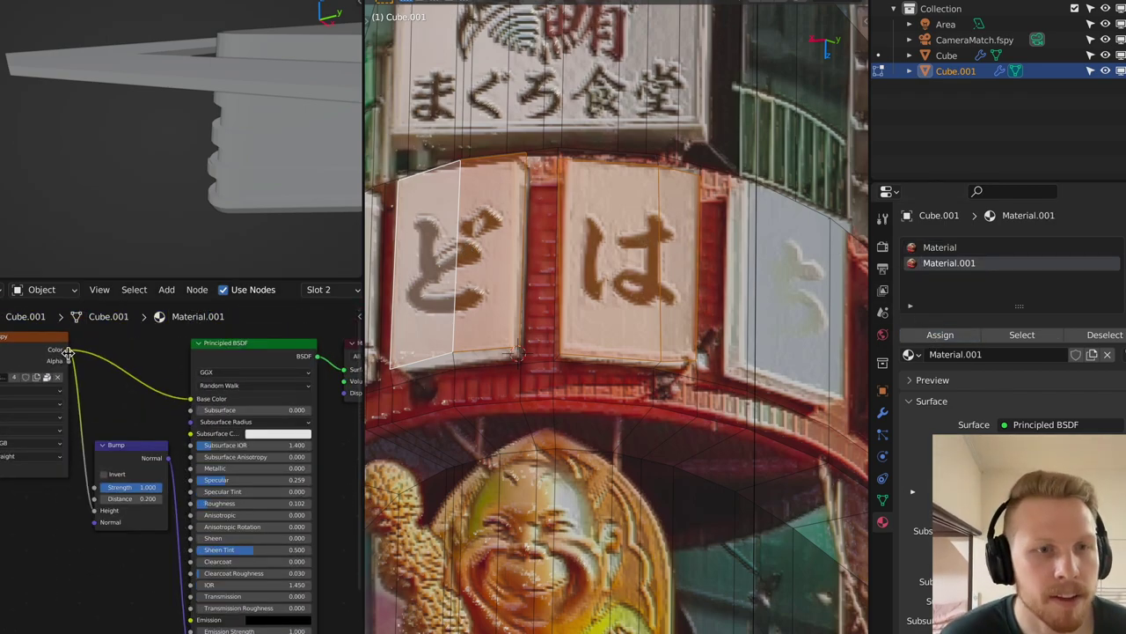
pyautogui.moveTo(81, 359); pyautogui.dragTo(201, 492)
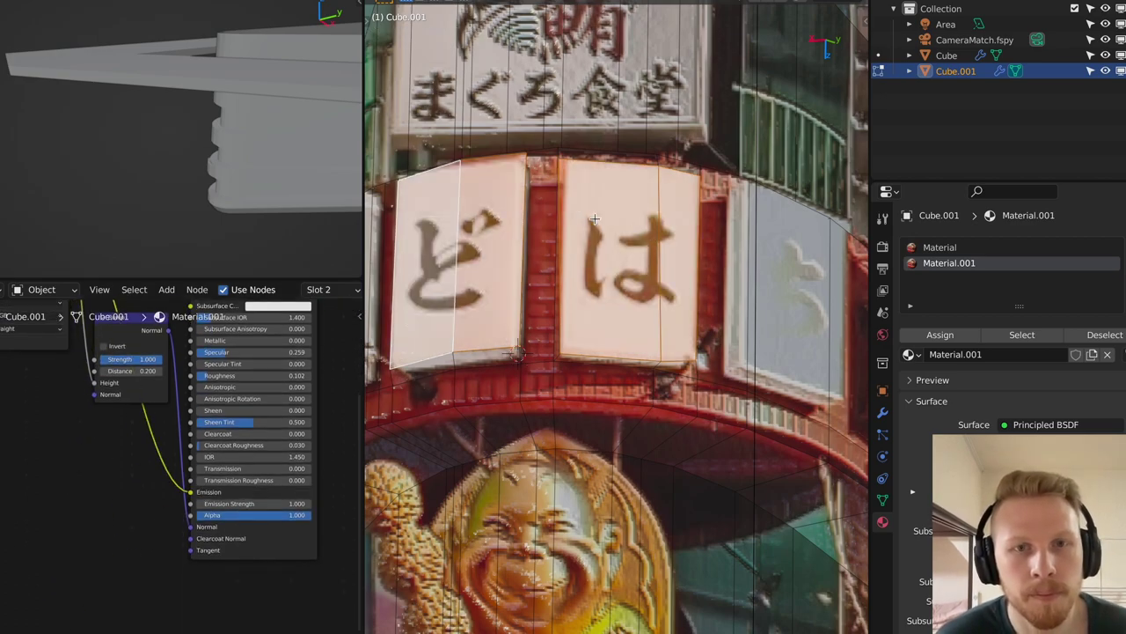
pyautogui.scroll(-5, 572, 214)
pyautogui.press('Tab')
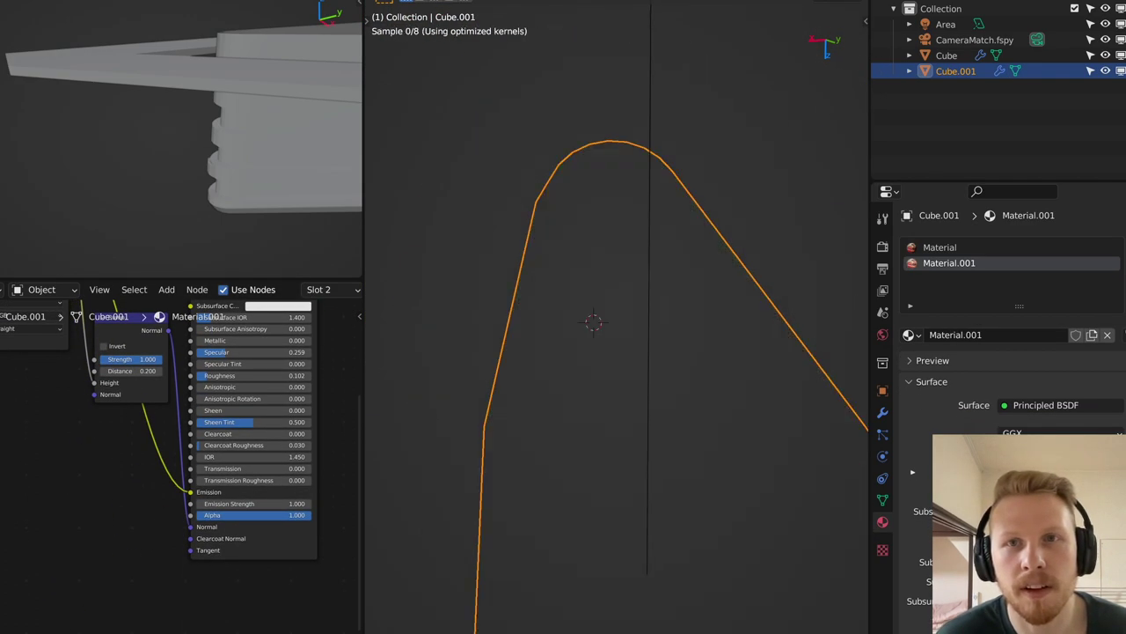
pyautogui.click(750, 200)
pyautogui.scroll(4, 585, 296)
pyautogui.scroll(-5, 703, 308)
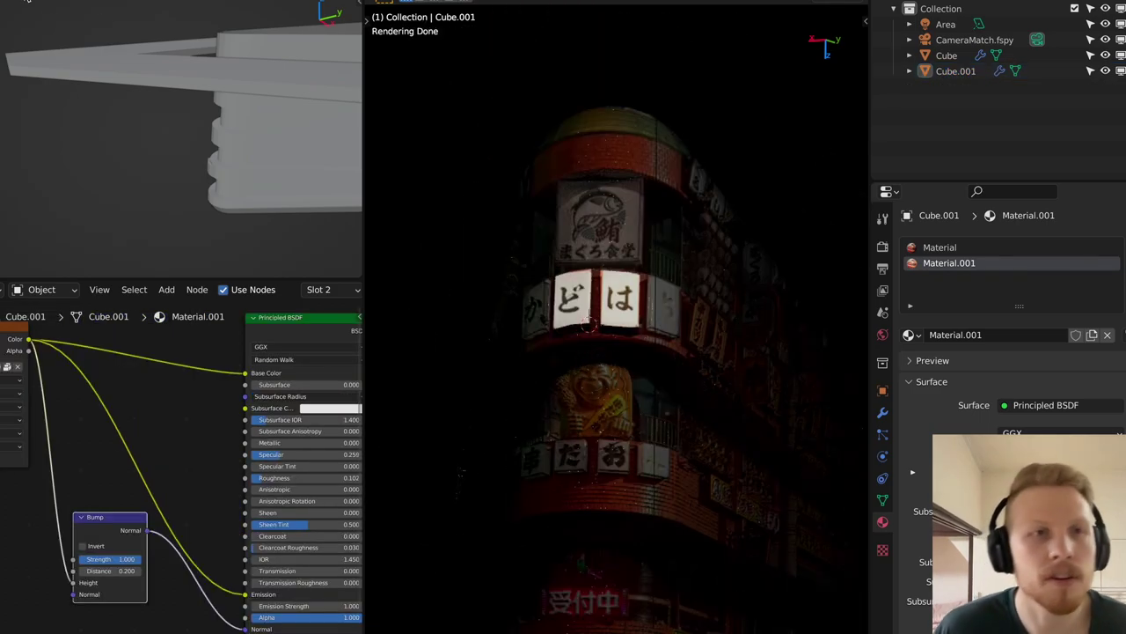
# Open the recent project Tokyo_building1_v004.blend.
pyautogui.click(14, 0)
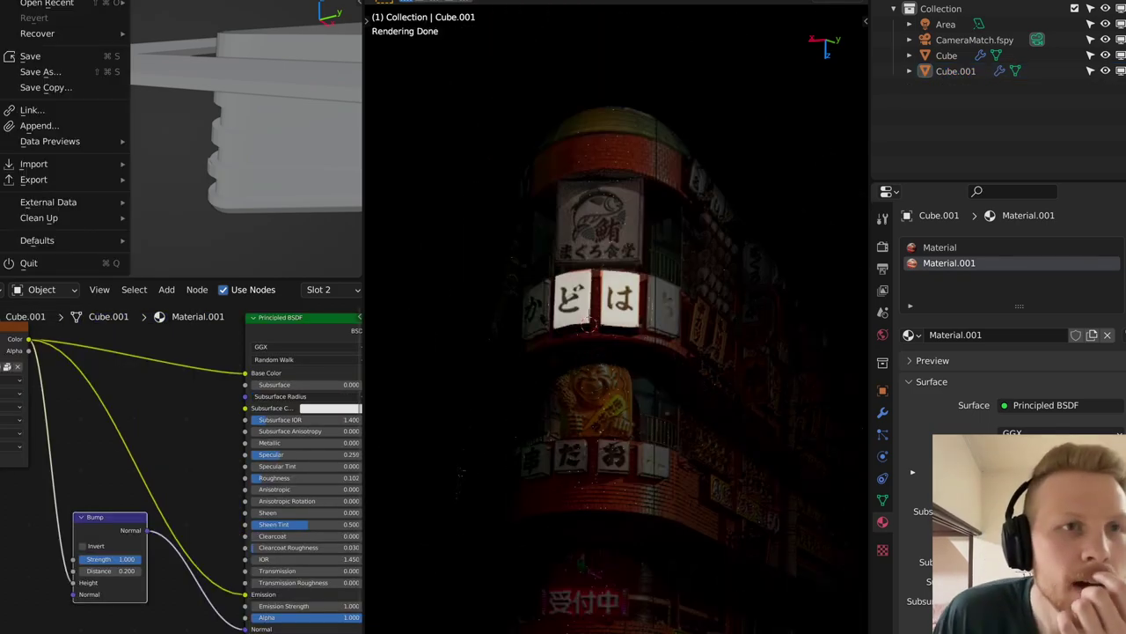
pyautogui.moveTo(53, 3)
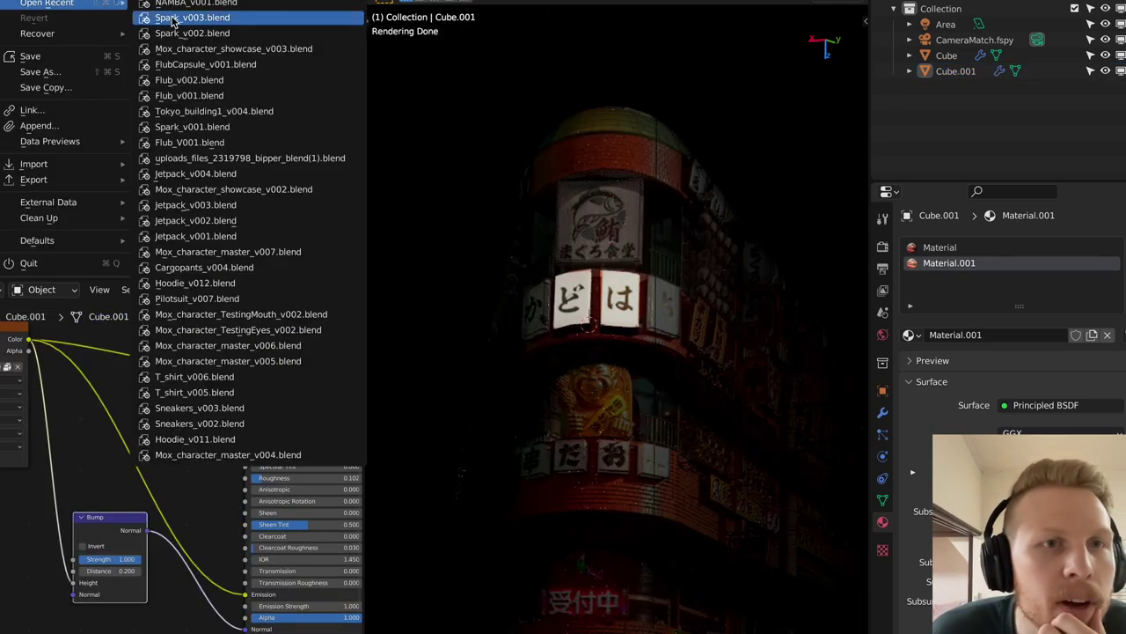
pyautogui.click(235, 112)
pyautogui.click(493, 326)
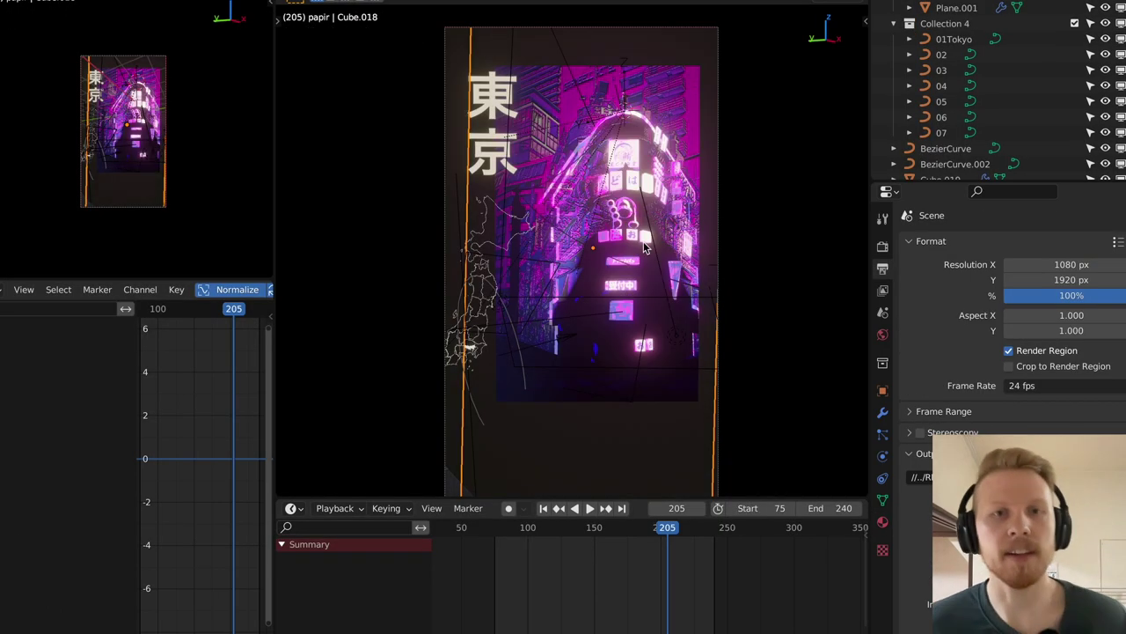
# Select the background buildings and examine the node setup of their Diffuse.001 material.
pyautogui.click(519, 57)
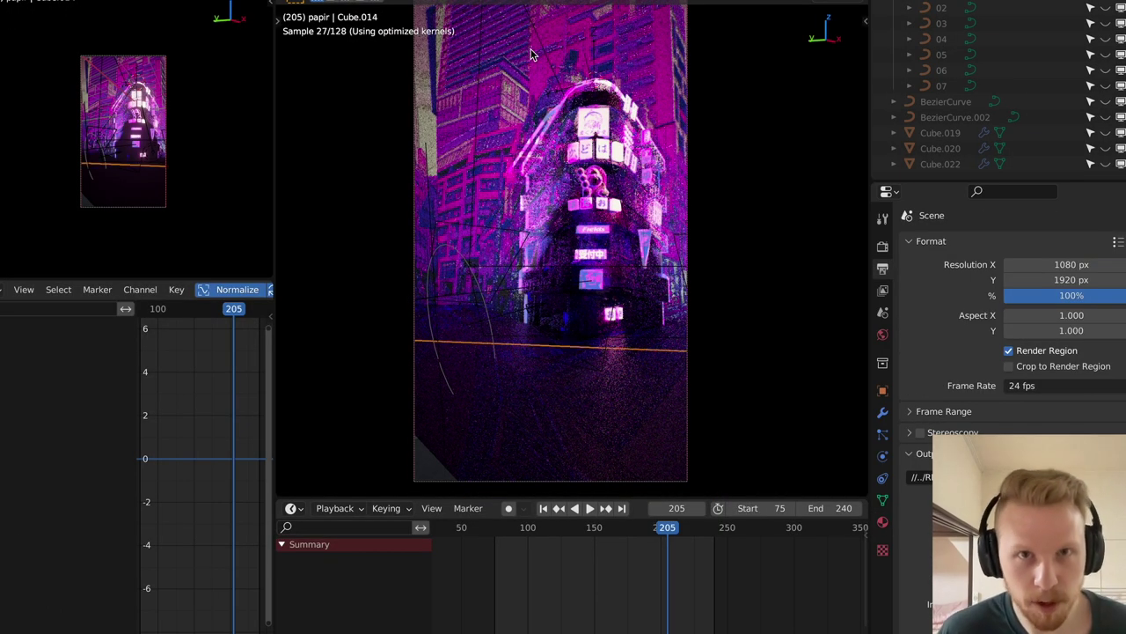
pyautogui.click(883, 523)
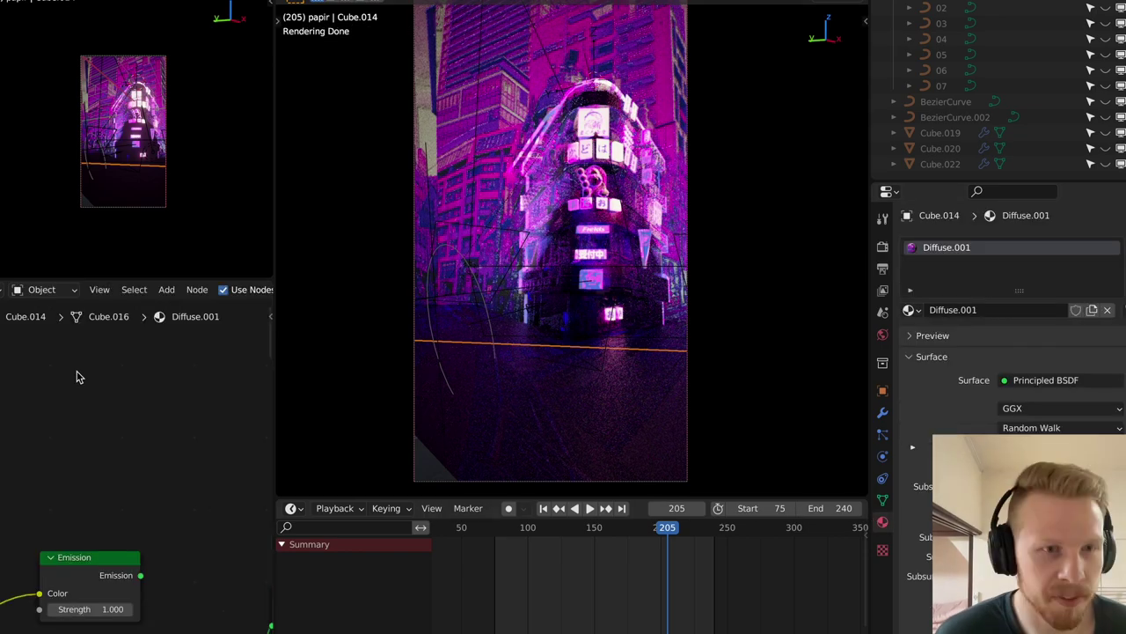
pyautogui.scroll(-2, 79, 378)
pyautogui.moveTo(81, 378); pyautogui.dragTo(182, 352, button='middle')
pyautogui.scroll(1, 82, 493)
pyautogui.moveTo(82, 493); pyautogui.dragTo(133, 399, button='middle')
pyautogui.scroll(2, 180, 444)
pyautogui.moveTo(180, 444); pyautogui.dragTo(118, 418, button='middle')
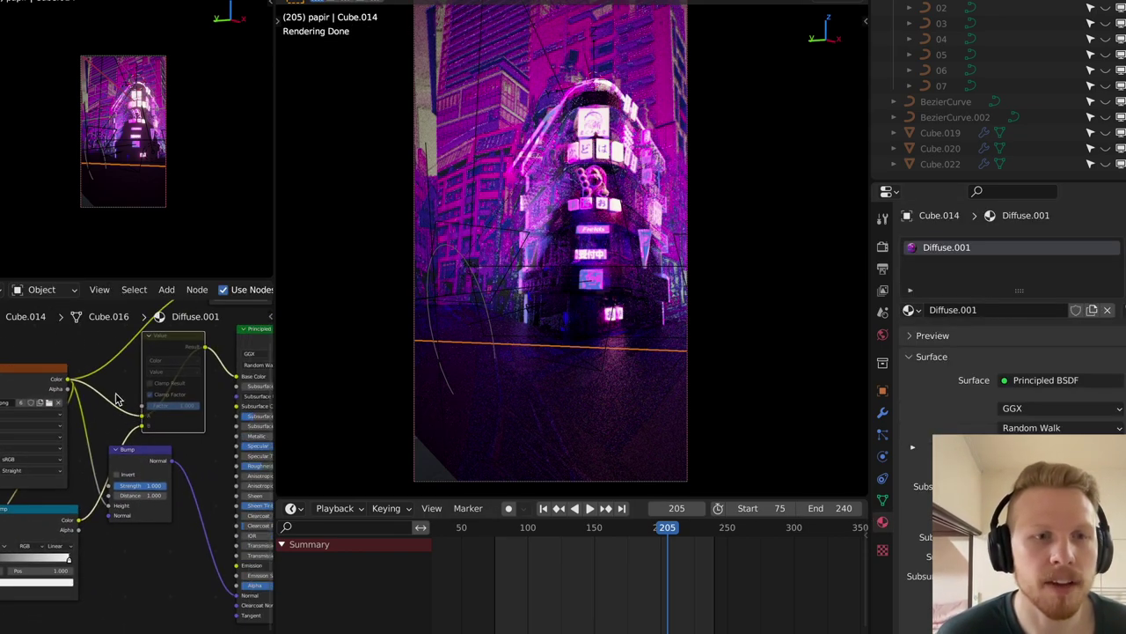
# Try adding a ColorRamp node to the Diffuse.001 material and undo it.
pyautogui.click(89, 329)
pyautogui.hotkey('shift', 'a')
pyautogui.click(83, 341)
pyautogui.write('col')
pyautogui.press('Return')
pyautogui.click(117, 544)
pyautogui.moveTo(162, 511); pyautogui.dragTo(114, 396, button='middle')
pyautogui.scroll(4, 141, 423)
pyautogui.press('super+z')
pyautogui.scroll(-3, 174, 436)
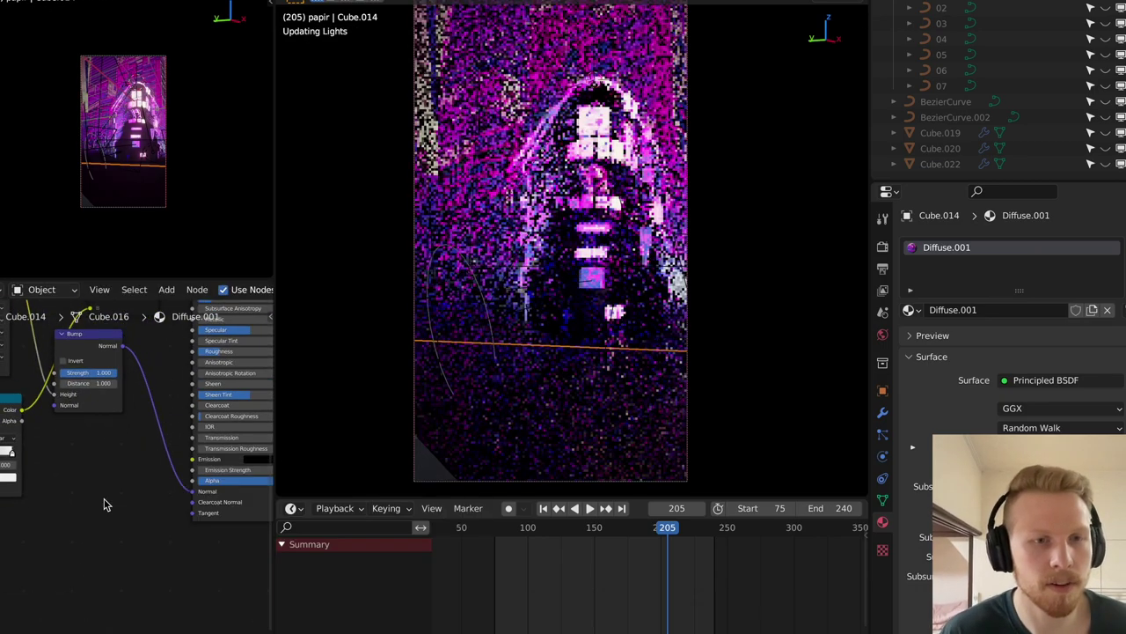
# Recolour the ColorRamp in Diffuse.001 with blue and pink stops and add a middle stop at 0.500.
pyautogui.scroll(4, 172, 429)
pyautogui.click(141, 519)
pyautogui.moveTo(214, 288); pyautogui.dragTo(215, 256)
pyautogui.moveTo(148, 336); pyautogui.dragTo(165, 353)
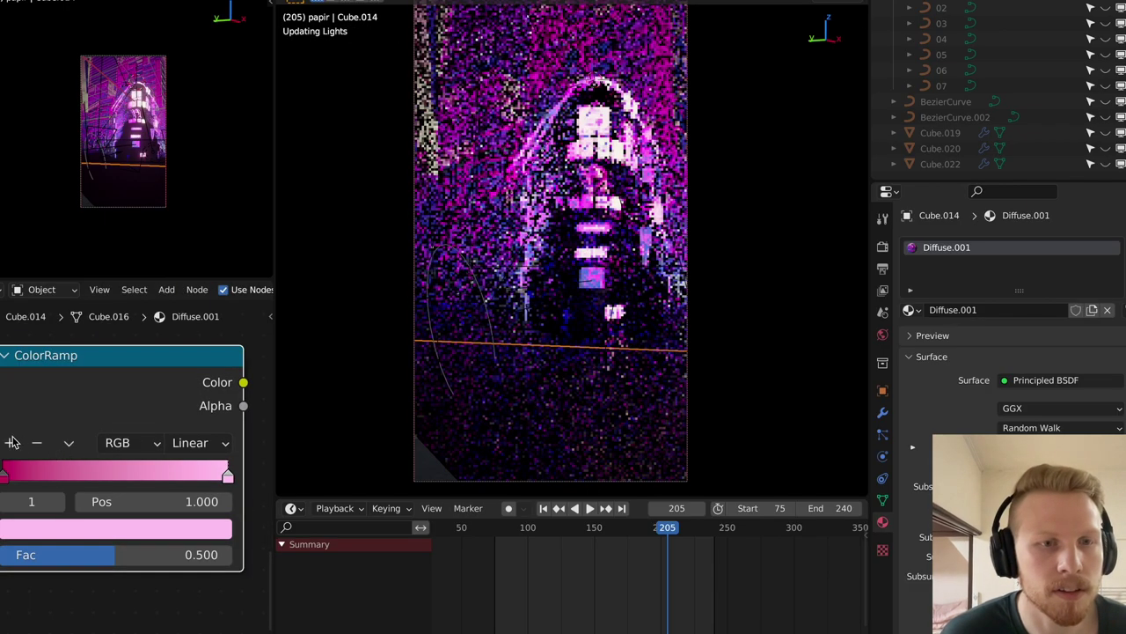
pyautogui.click(10, 442)
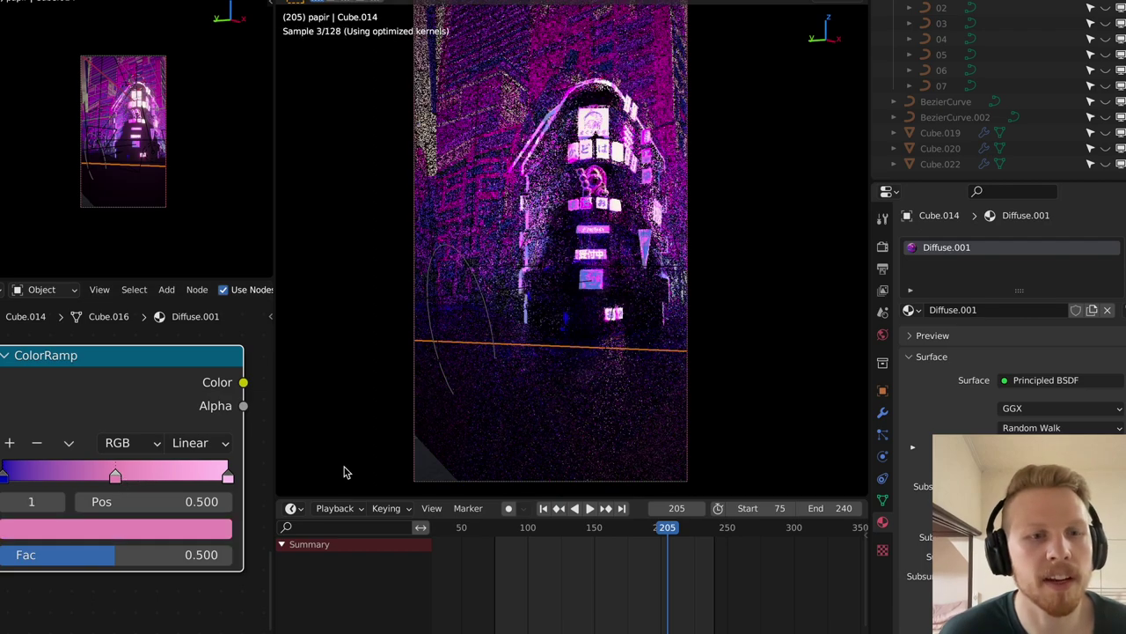
# Select the corner building and examine the nodes of its Diffuse material.
pyautogui.click(581, 112)
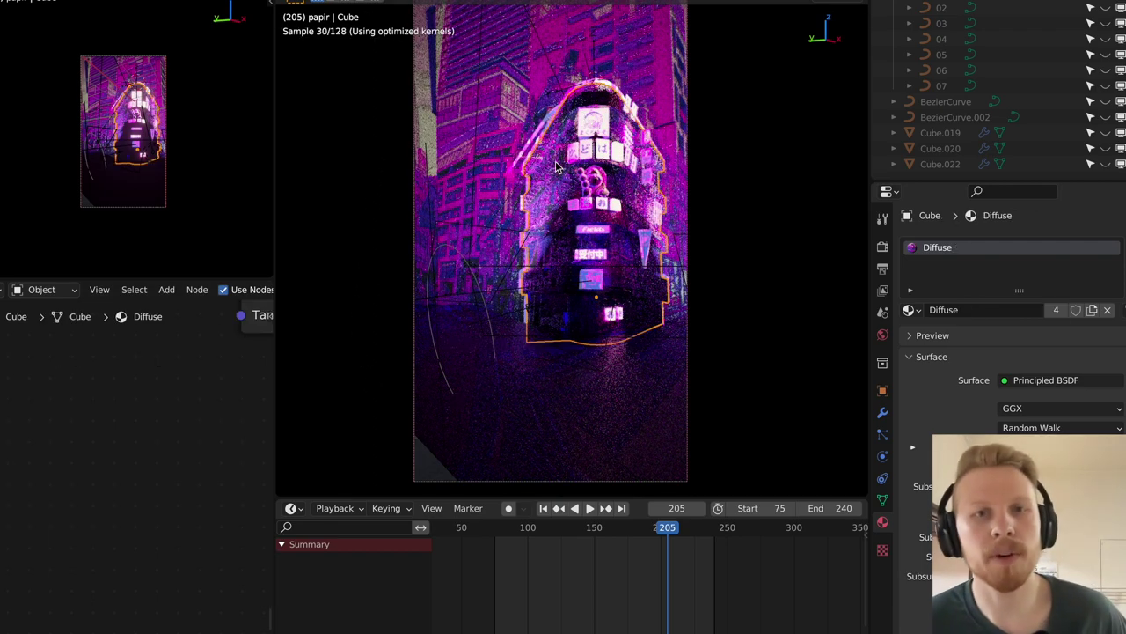
pyautogui.scroll(-2, 145, 384)
pyautogui.moveTo(123, 413); pyautogui.dragTo(130, 440, button='middle')
pyautogui.scroll(2, 130, 440)
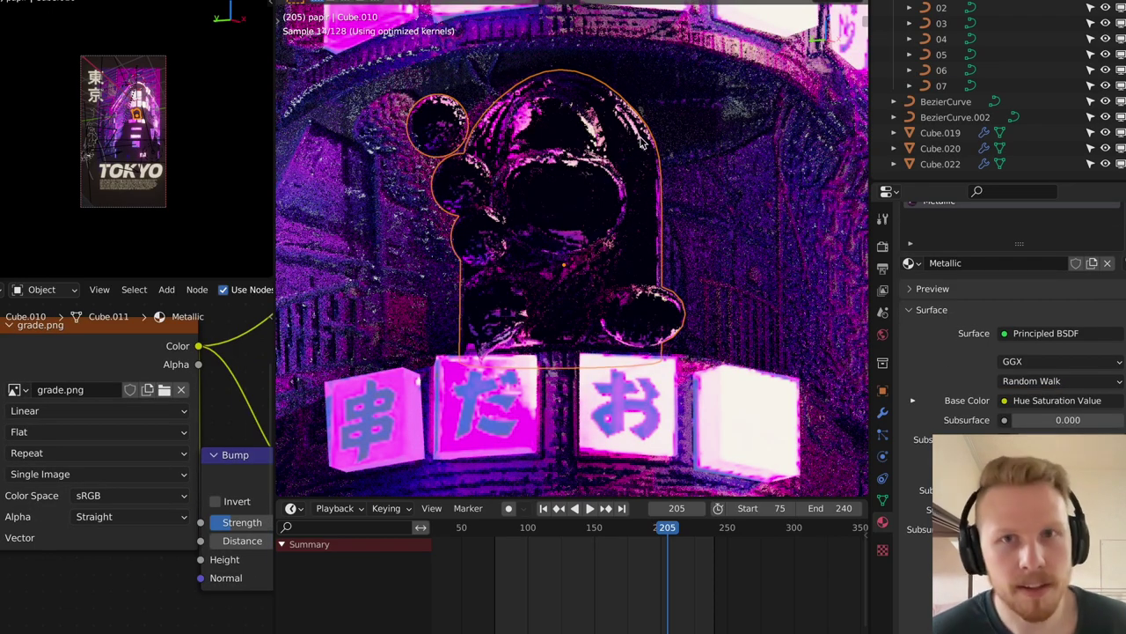
# Isolate the statue above the lower signs and examine its modelled shape from different angles.
pyautogui.scroll(-10, 622, 143)
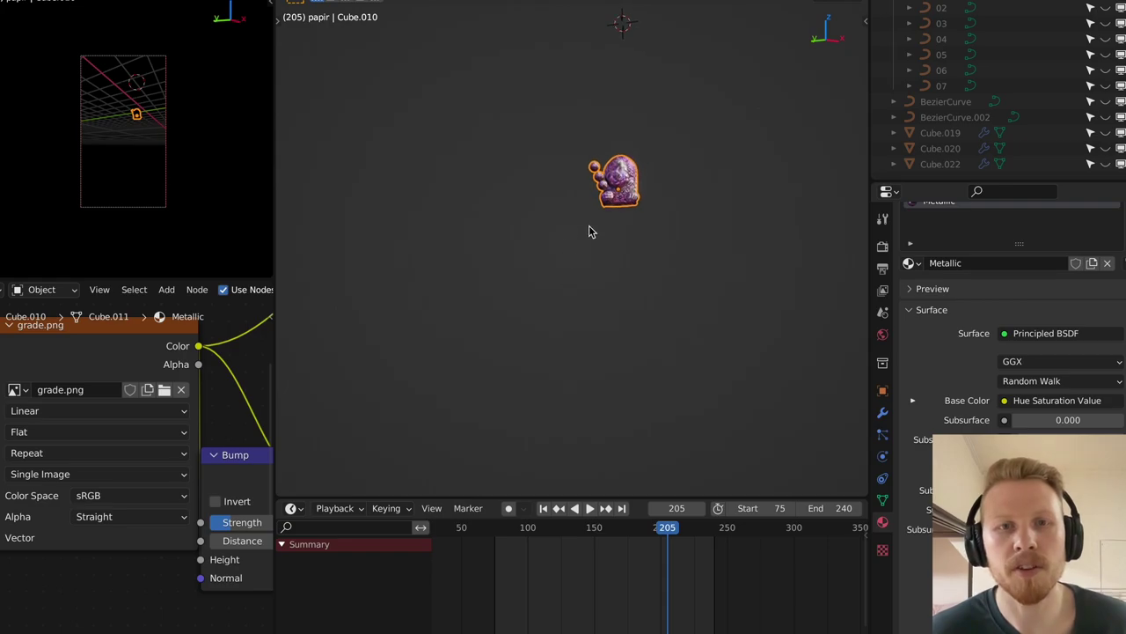
pyautogui.press('KP_Decimal')
pyautogui.moveTo(590, 226); pyautogui.dragTo(575, 174, button='middle')
pyautogui.scroll(6, 576, 173)
pyautogui.scroll(-10, 616, 203)
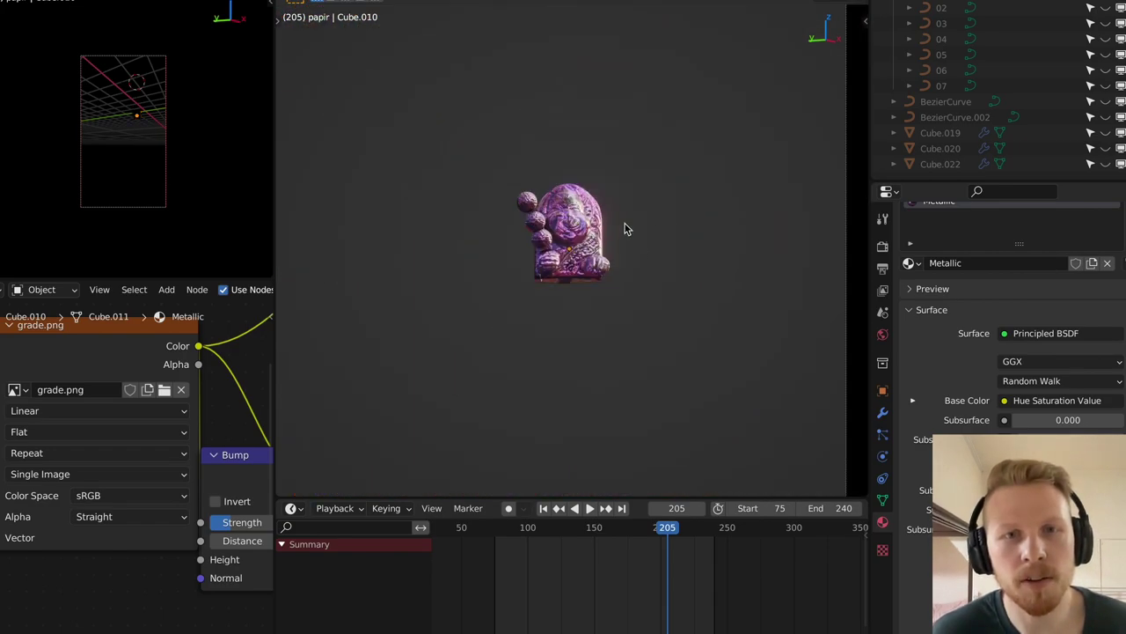
pyautogui.scroll(6, 785, 221)
pyautogui.click(563, 189)
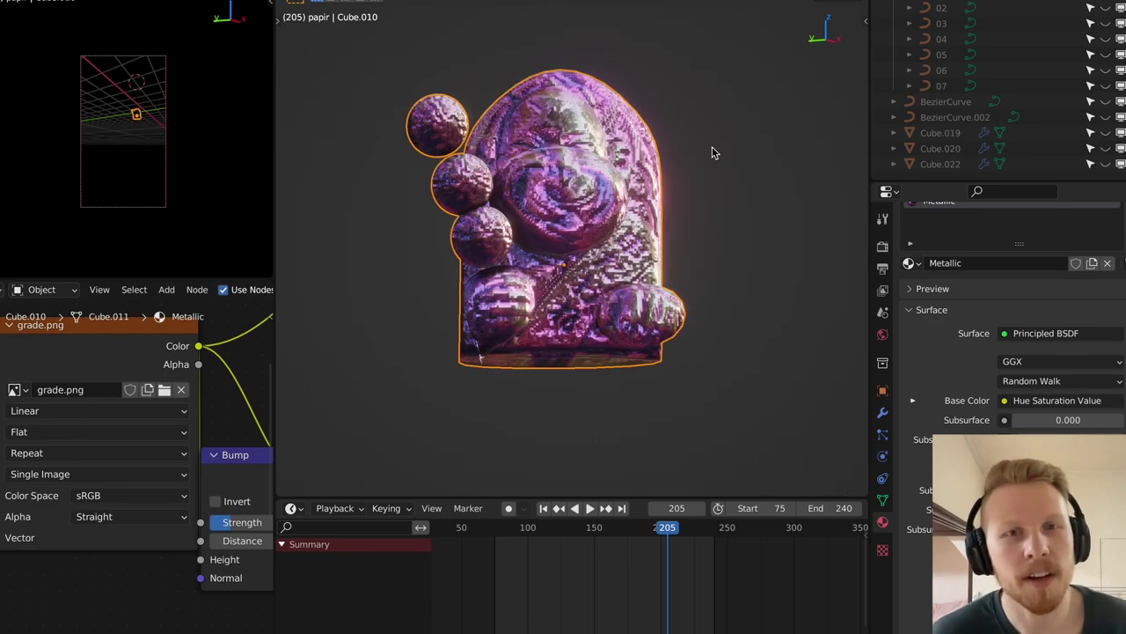
# Examine the statue's Metallic material nodes, including the Principled BSDF's Metallic and Roughness values.
pyautogui.scroll(-6, 202, 352)
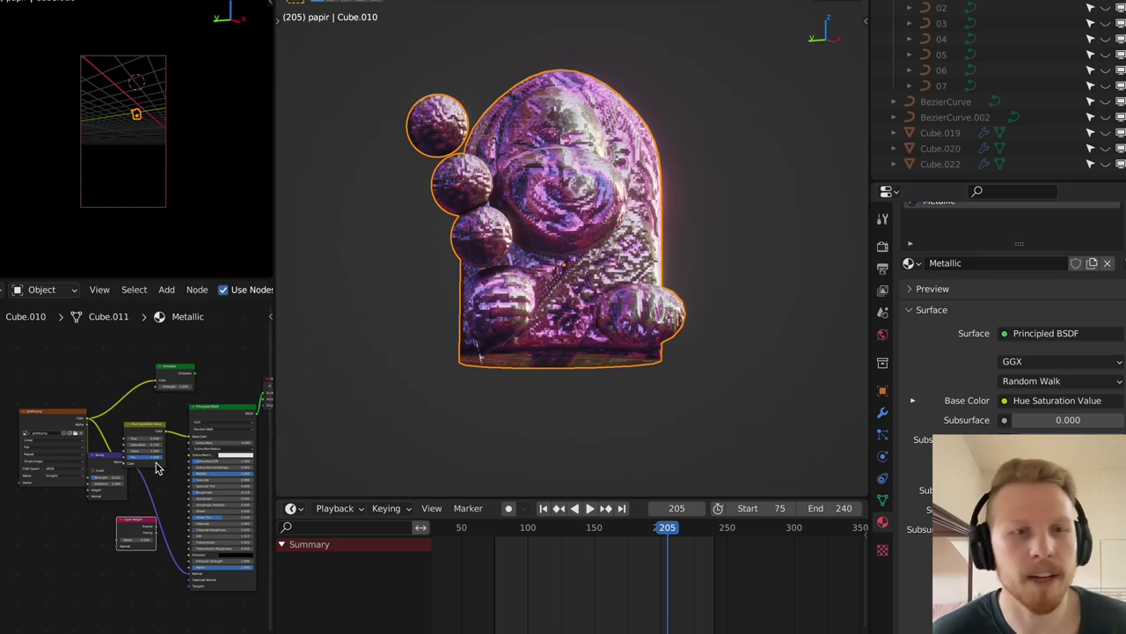
pyautogui.scroll(3, 162, 482)
pyautogui.moveTo(162, 482); pyautogui.dragTo(135, 483, button='middle')
pyautogui.scroll(3, 18, 385)
pyautogui.moveTo(109, 433); pyautogui.dragTo(131, 459)
pyautogui.moveTo(255, 510); pyautogui.dragTo(134, 448, button='middle')
pyautogui.scroll(4, 135, 448)
pyautogui.moveTo(189, 410); pyautogui.dragTo(111, 407, button='middle')
pyautogui.scroll(-2, 111, 407)
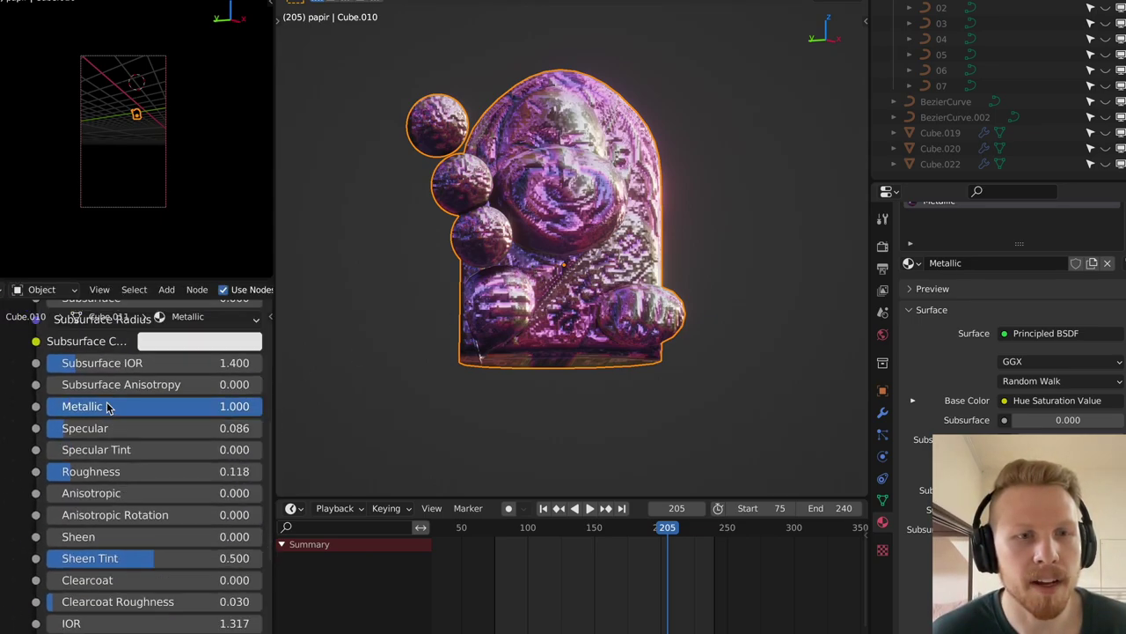
pyautogui.moveTo(95, 471)
pyautogui.mouseDown()
pyautogui.moveTo(138, 471)
pyautogui.moveTo(96, 471)
pyautogui.mouseUp()
# Apply smooth shading to the statue through a command search.
pyautogui.press('F3')
pyautogui.write('smo')
pyautogui.press('Return')
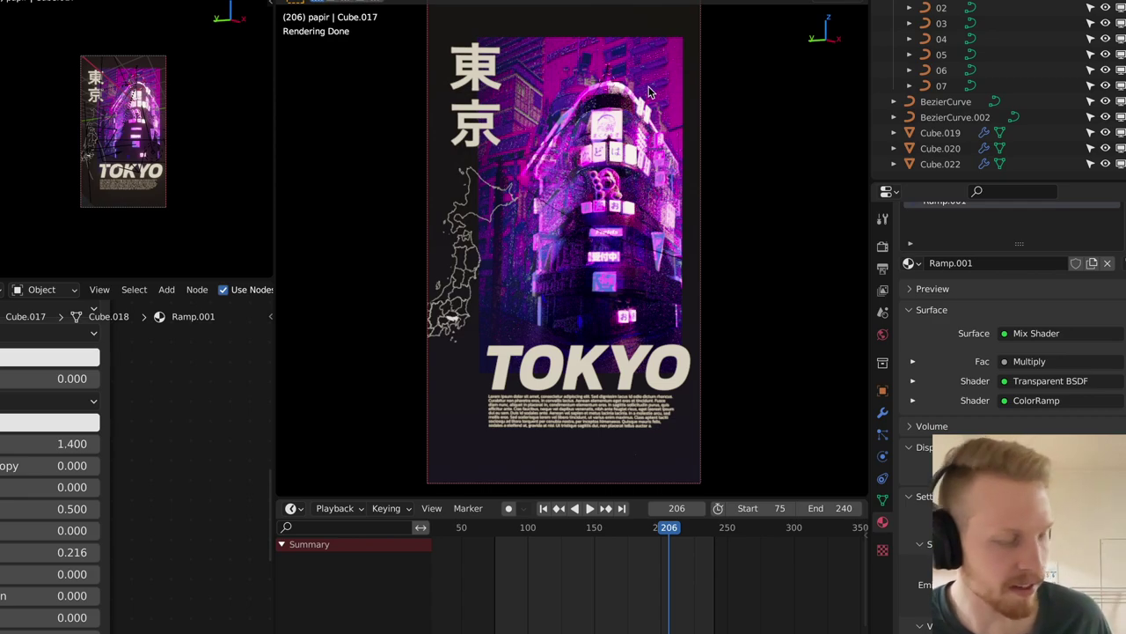